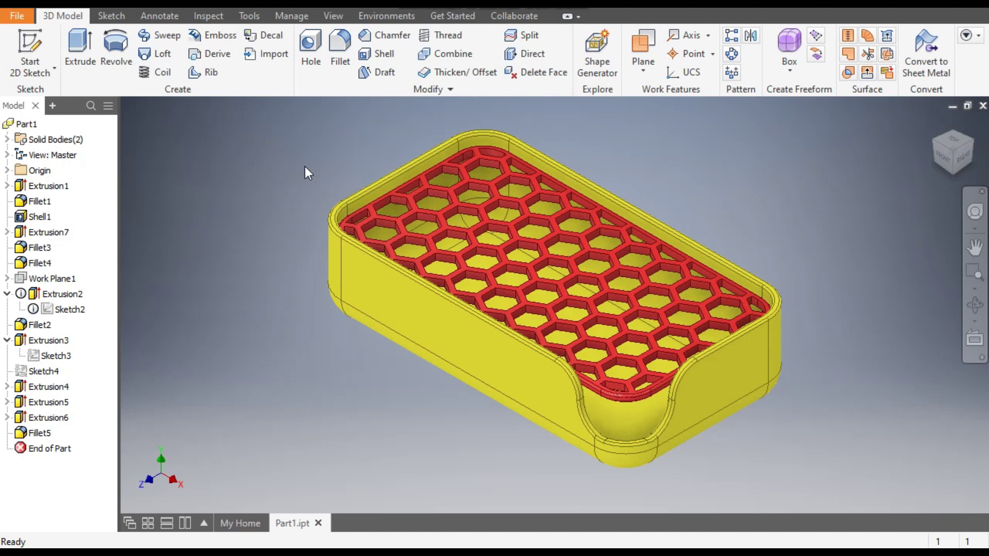
# Step: Create a new part from the metric Standard (mm).ipt template and start a 2D sketch on the horizontal XZ plane
pyautogui.click(38, 7)
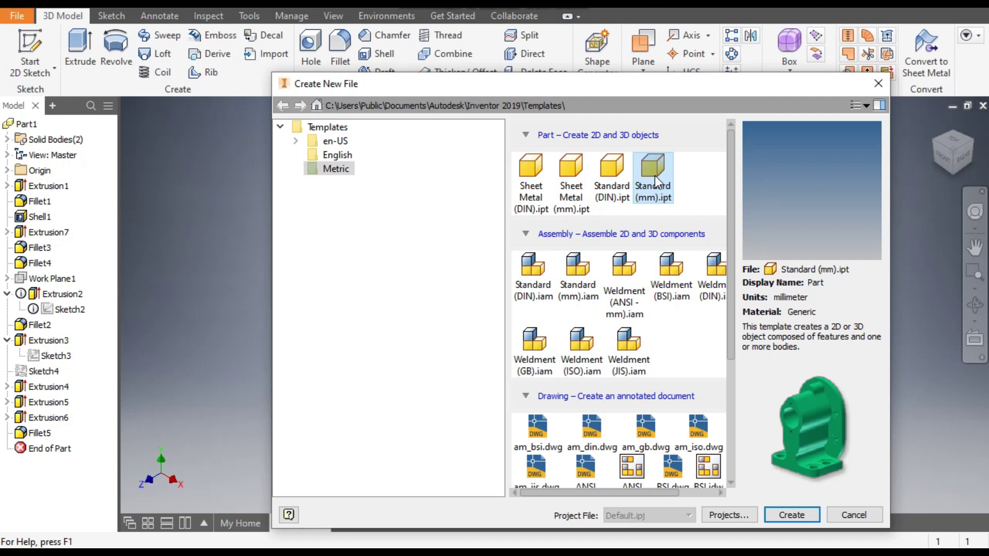
pyautogui.click(790, 514)
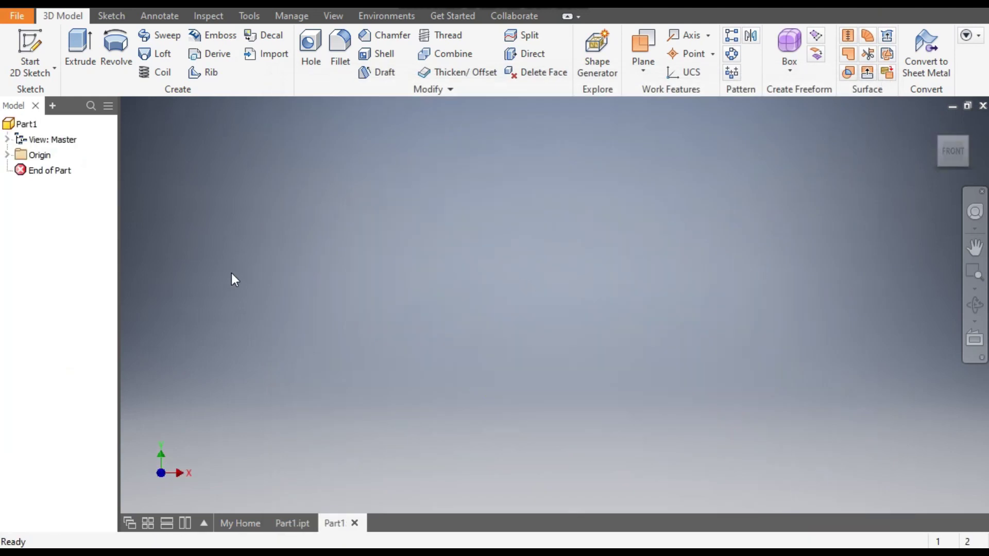
pyautogui.click(38, 44)
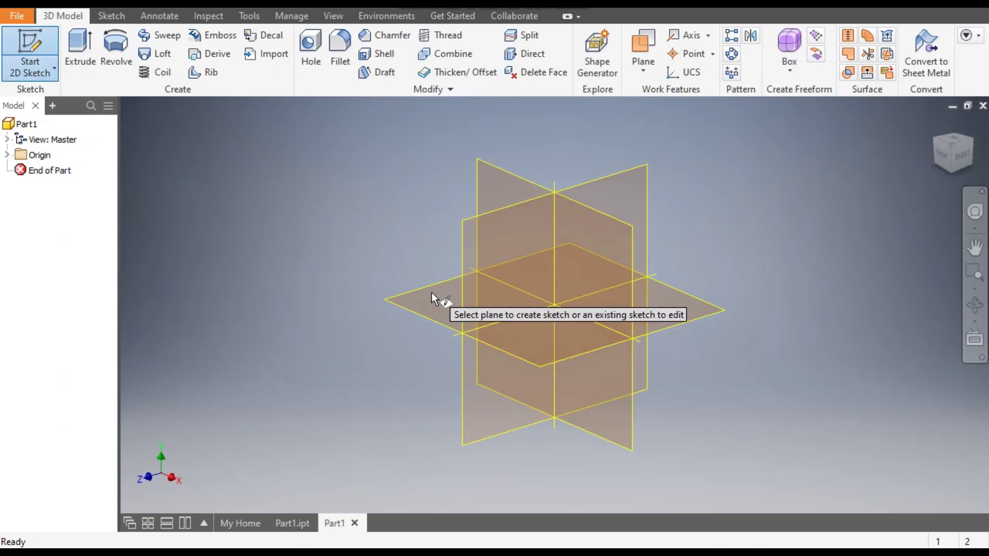
pyautogui.click(446, 285)
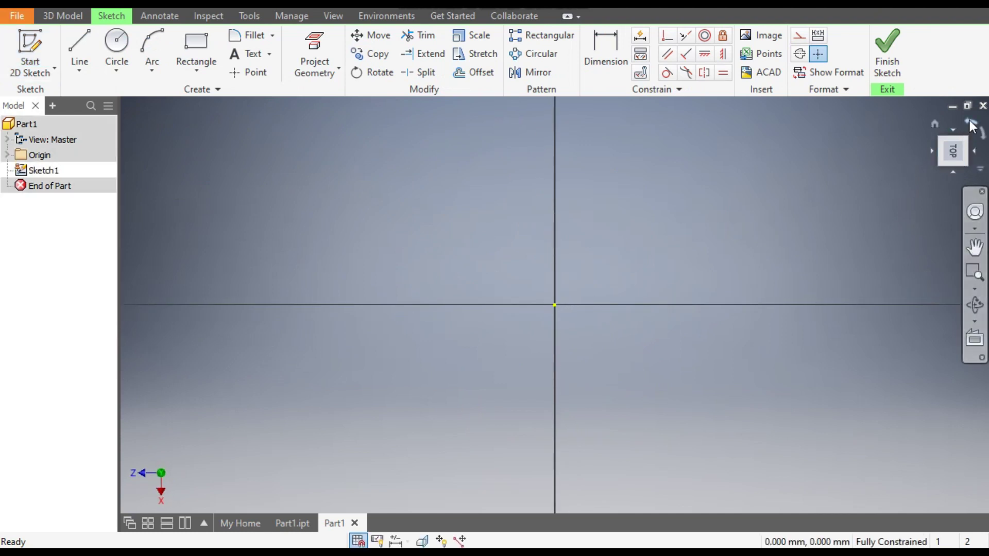
pyautogui.click(970, 124)
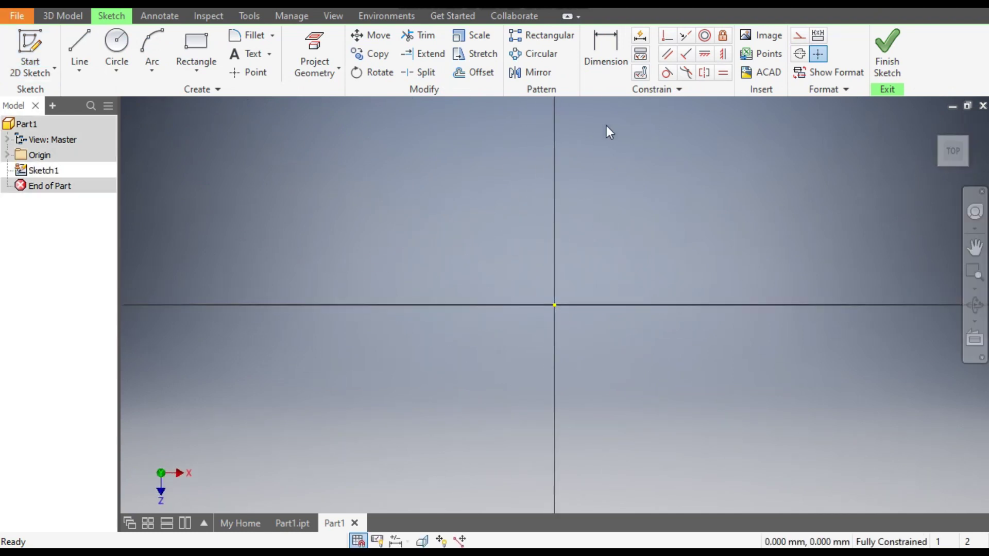
# Step: Sketch a two-point center rectangle on the origin, about 354 mm wide and 190 mm high
pyautogui.click(196, 71)
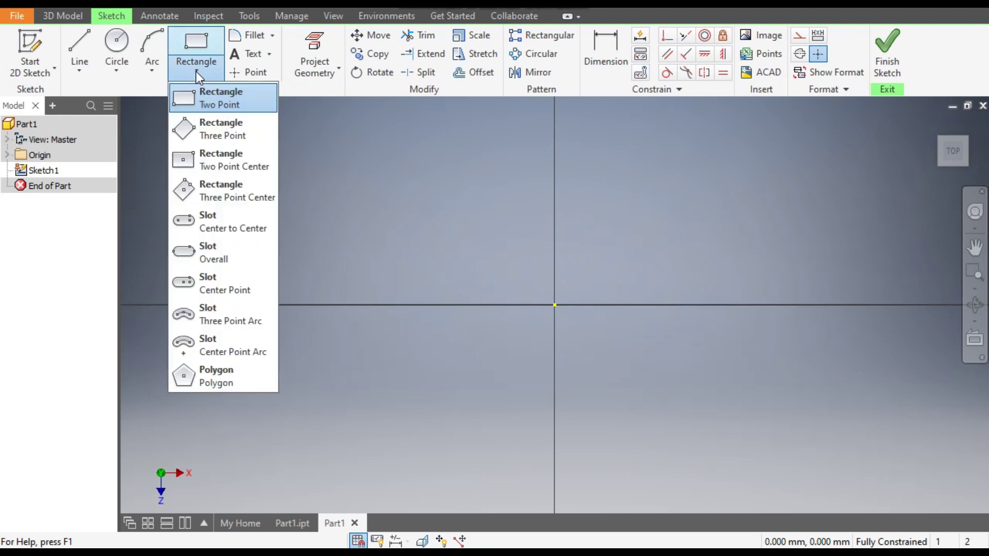
pyautogui.click(230, 156)
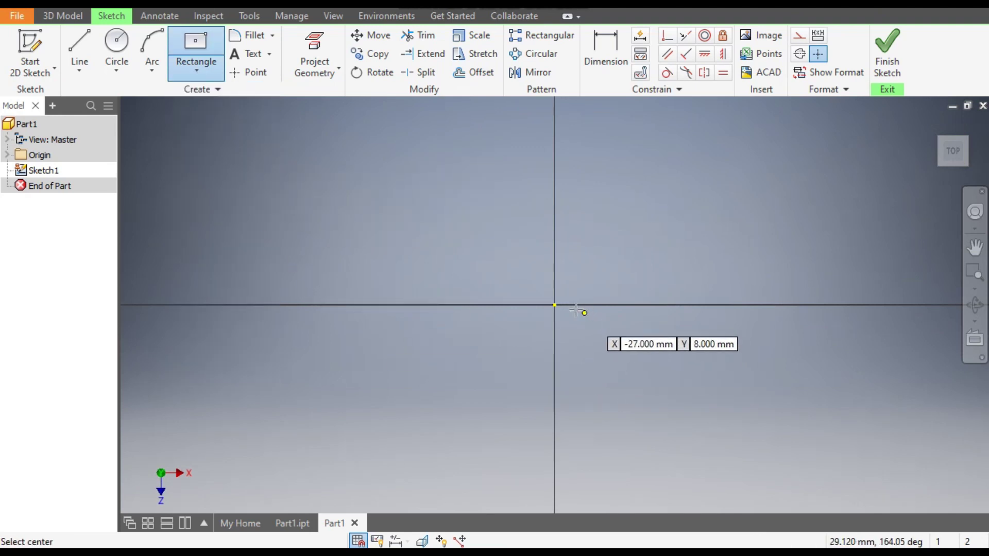
pyautogui.click(555, 305)
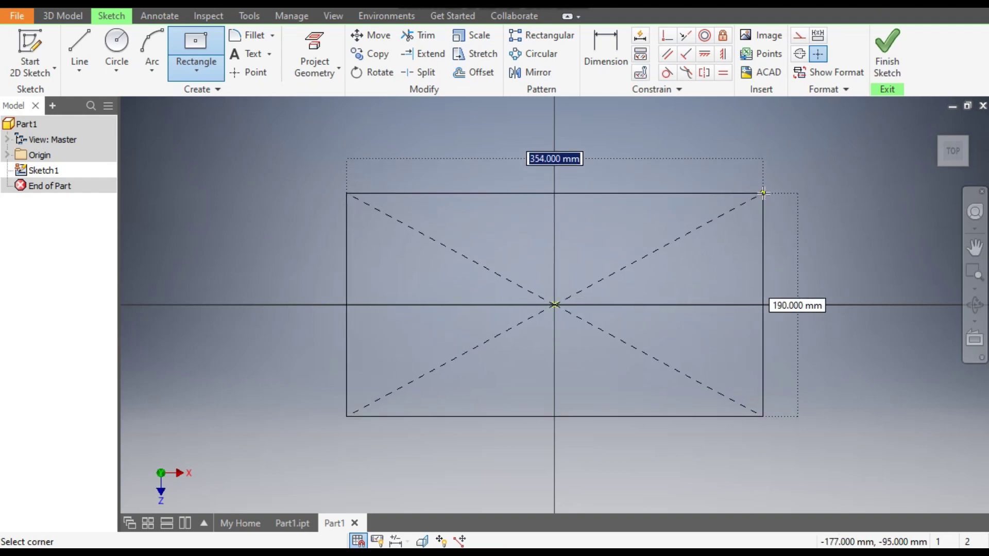
pyautogui.click(763, 194)
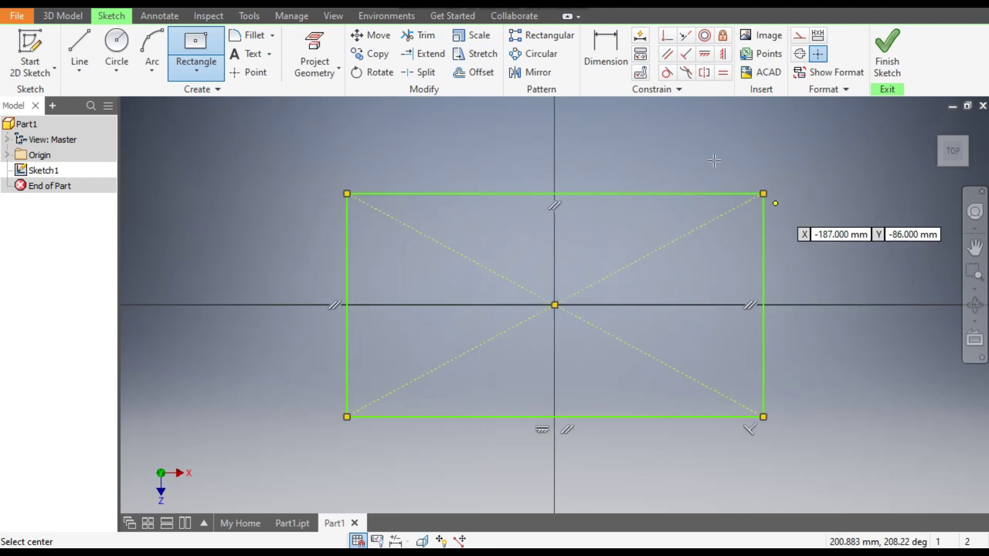
# Step: Dimension the rectangle to 100 mm long and 55 mm wide
pyautogui.click(609, 63)
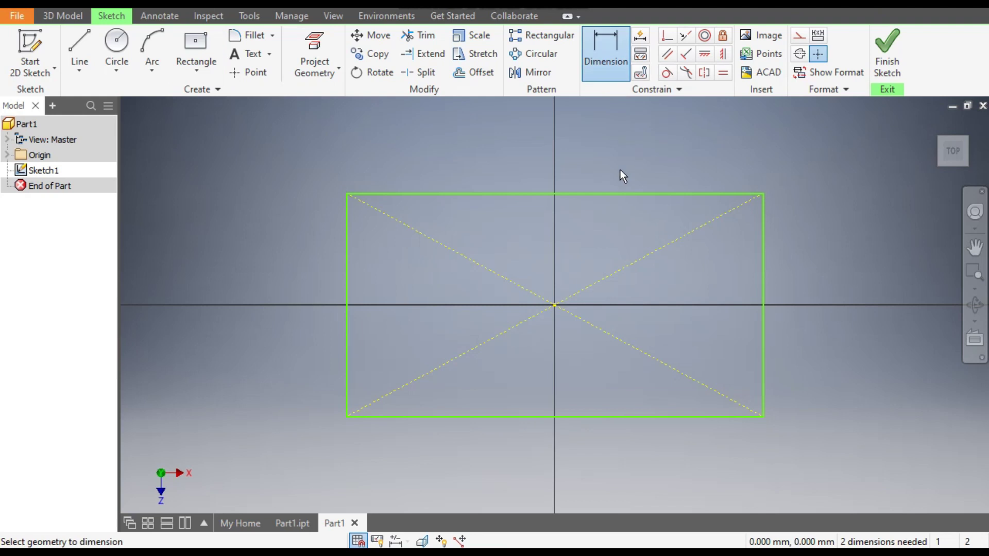
pyautogui.click(612, 194)
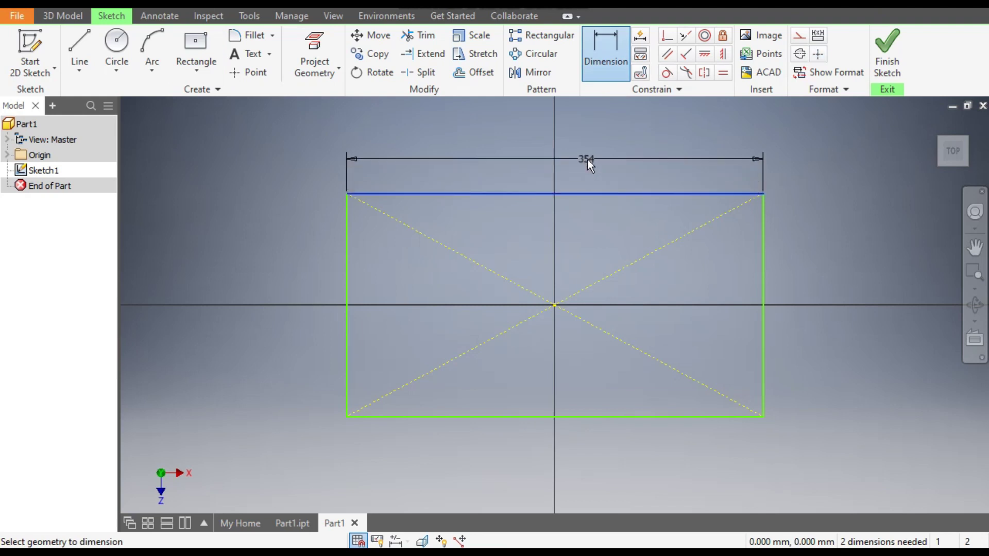
pyautogui.click(586, 159)
pyautogui.write('100')
pyautogui.press('Return')
pyautogui.click(497, 297)
pyautogui.click(468, 299)
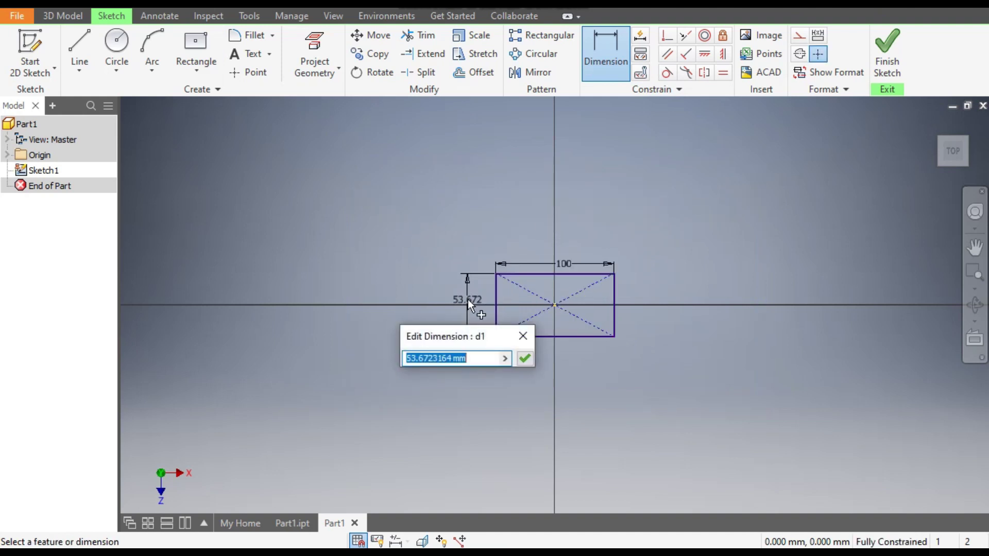
pyautogui.write('55')
pyautogui.press('Return')
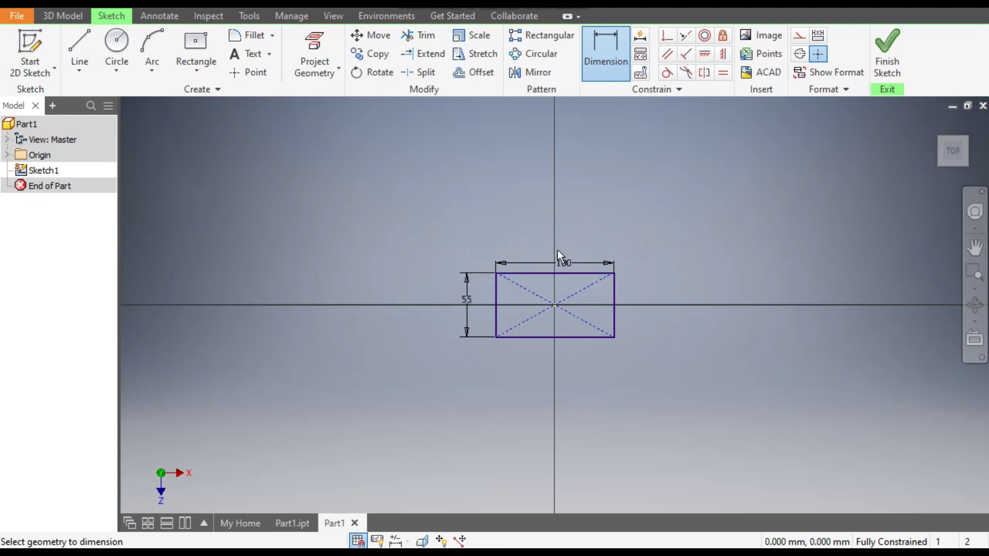
# Step: Round all four corners of the rectangle with 10 mm sketch fillets and finish the sketch
pyautogui.scroll(-3, 558, 257)
pyautogui.moveTo(559, 308); pyautogui.dragTo(595, 214, button='middle')
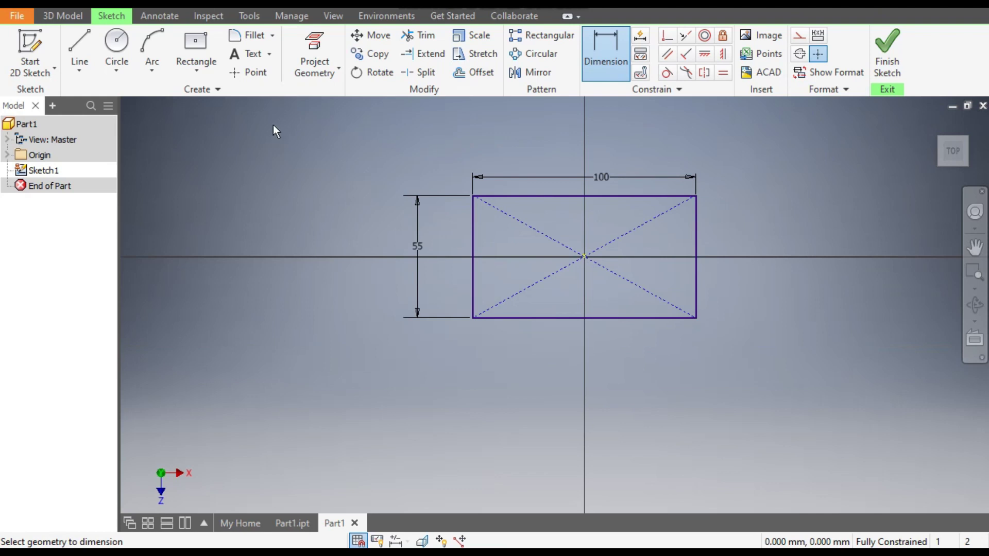
pyautogui.click(242, 36)
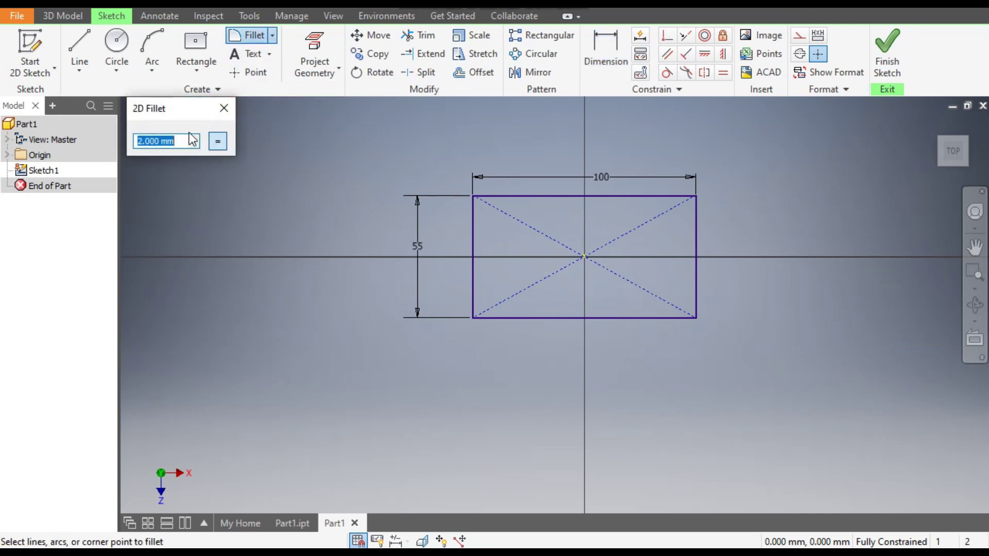
pyautogui.write('10')
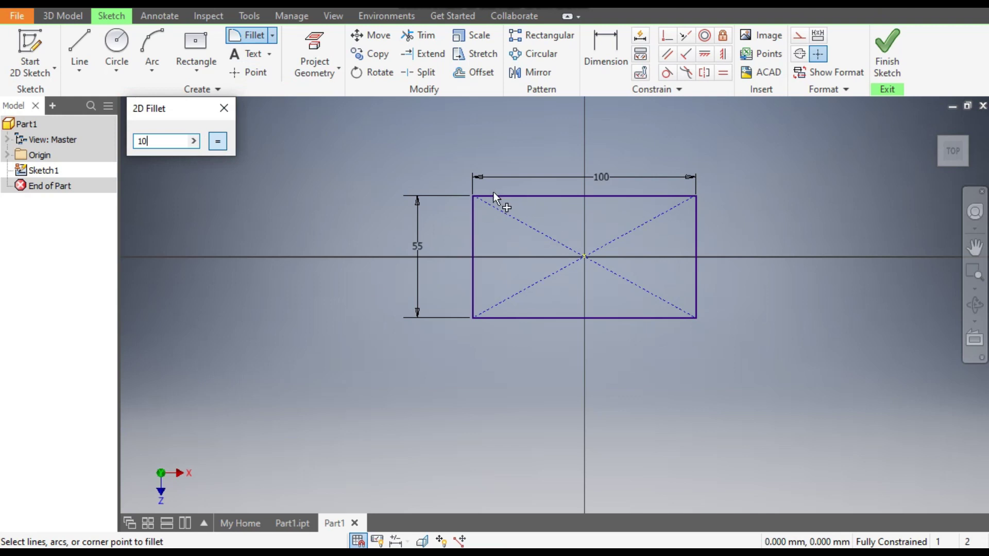
pyautogui.click(477, 218)
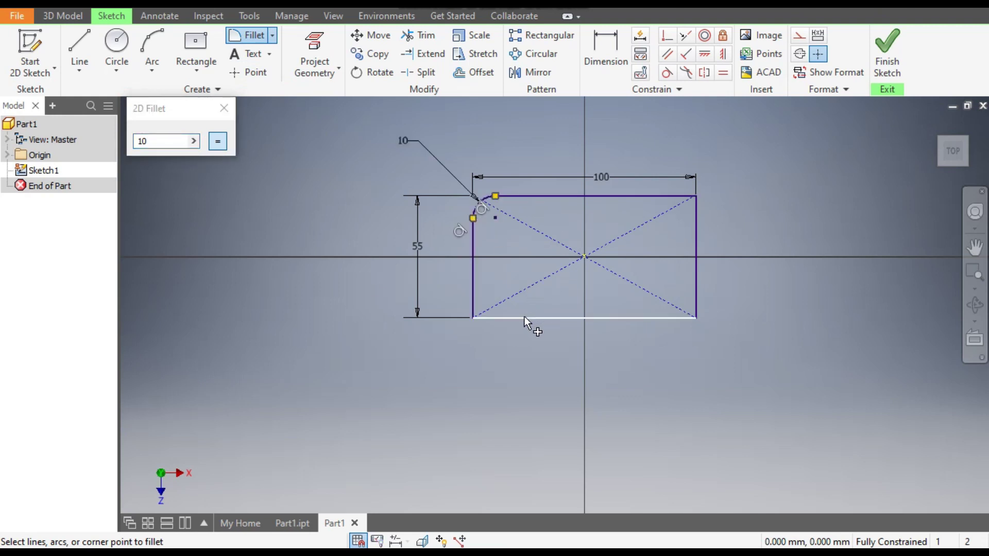
pyautogui.click(475, 299)
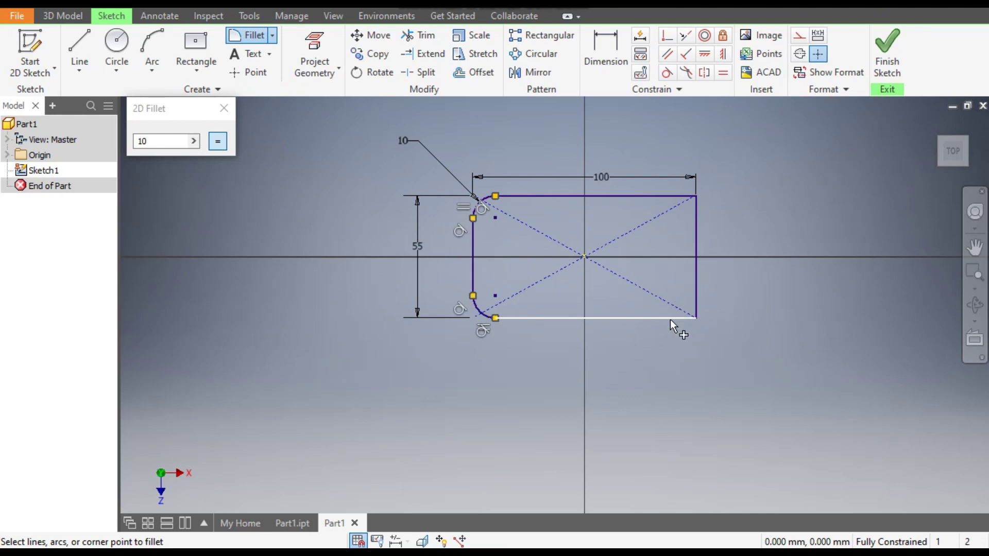
pyautogui.click(696, 287)
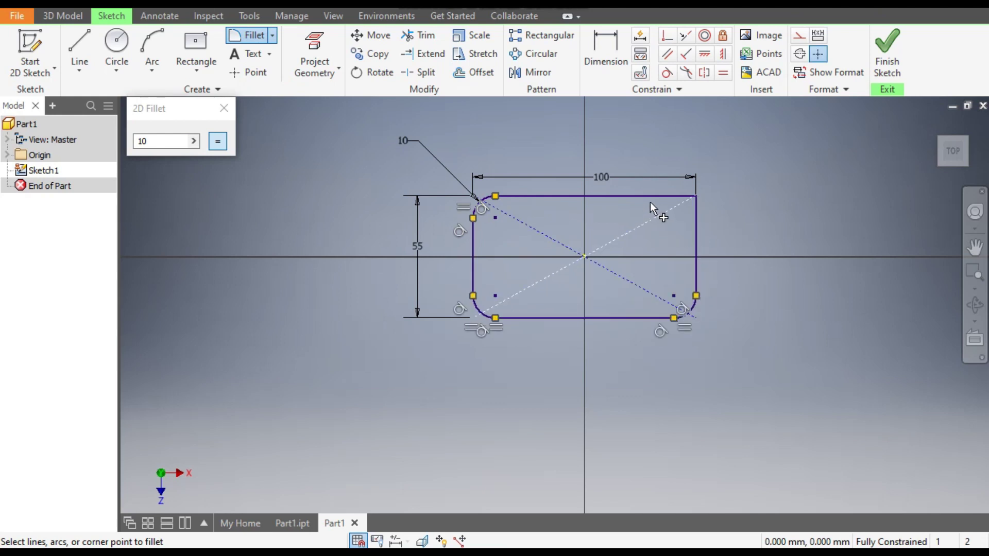
pyautogui.click(695, 218)
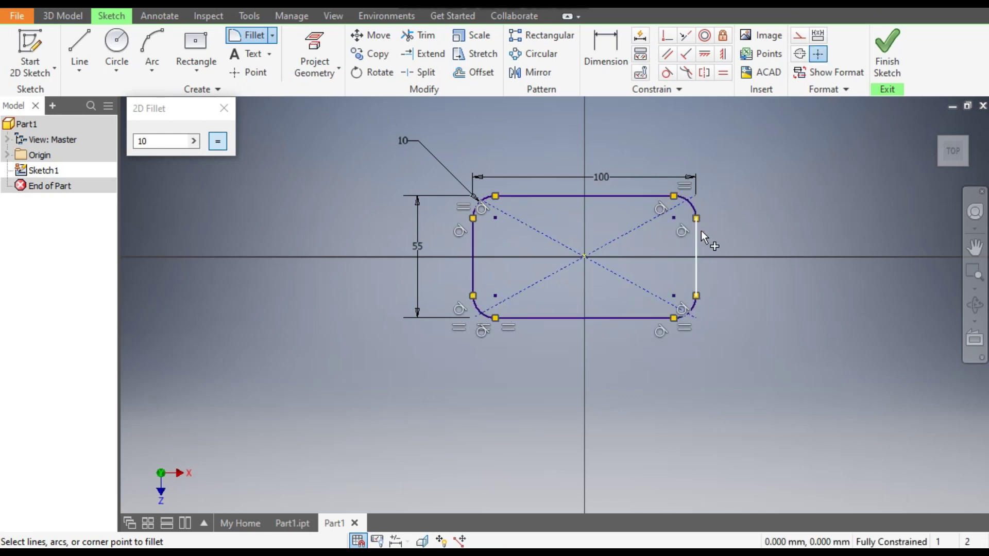
pyautogui.click(225, 108)
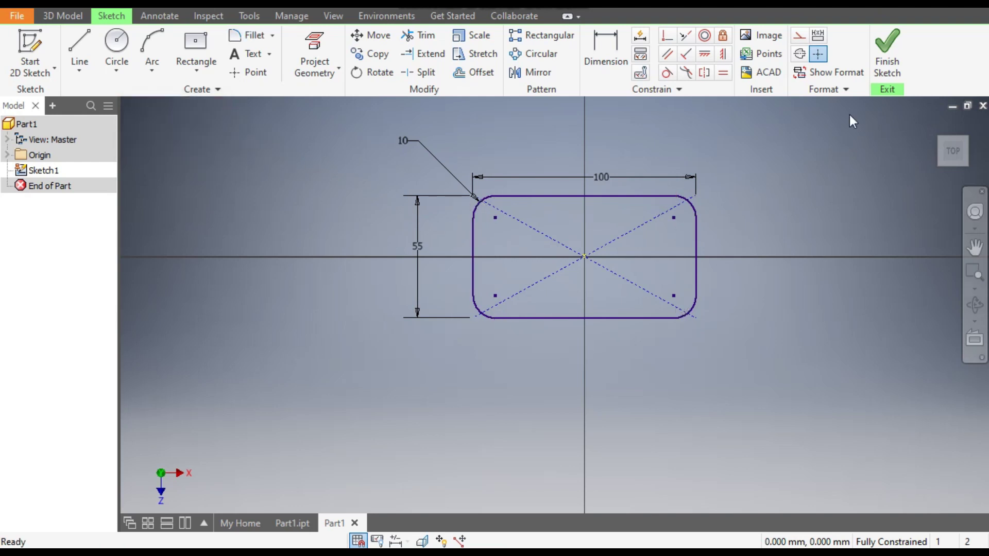
pyautogui.click(887, 54)
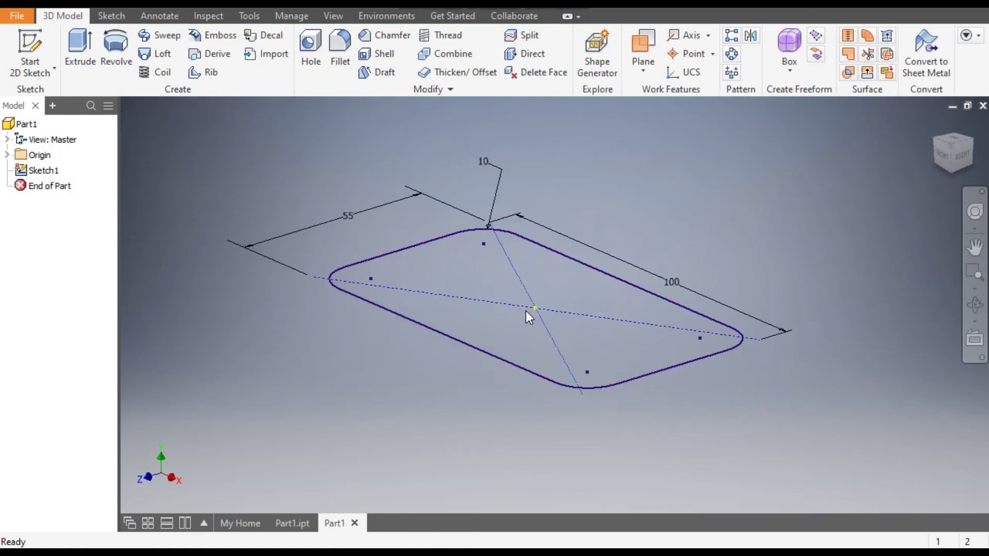
# Step: Extrude the rounded rectangle upward by 25 mm as a solid
pyautogui.click(78, 52)
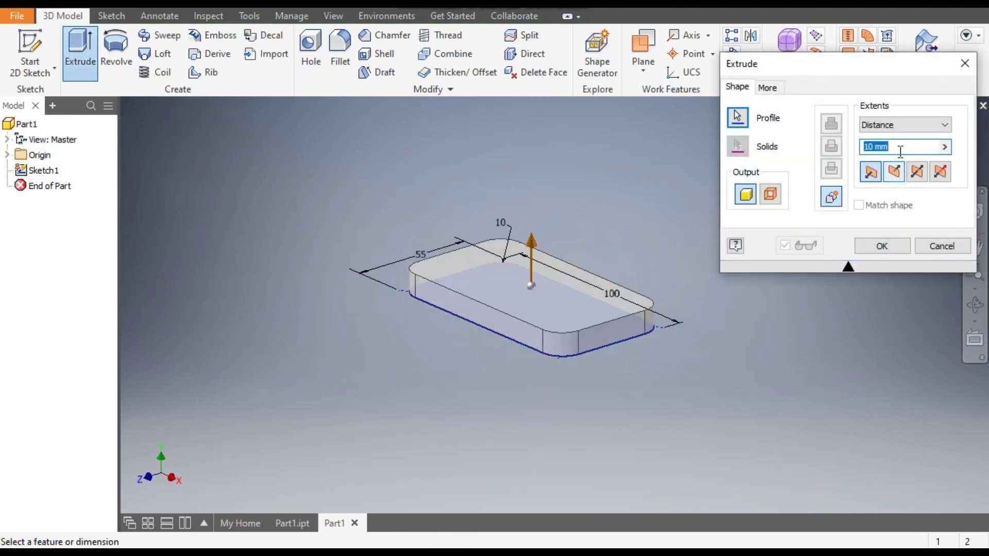
pyautogui.write('25')
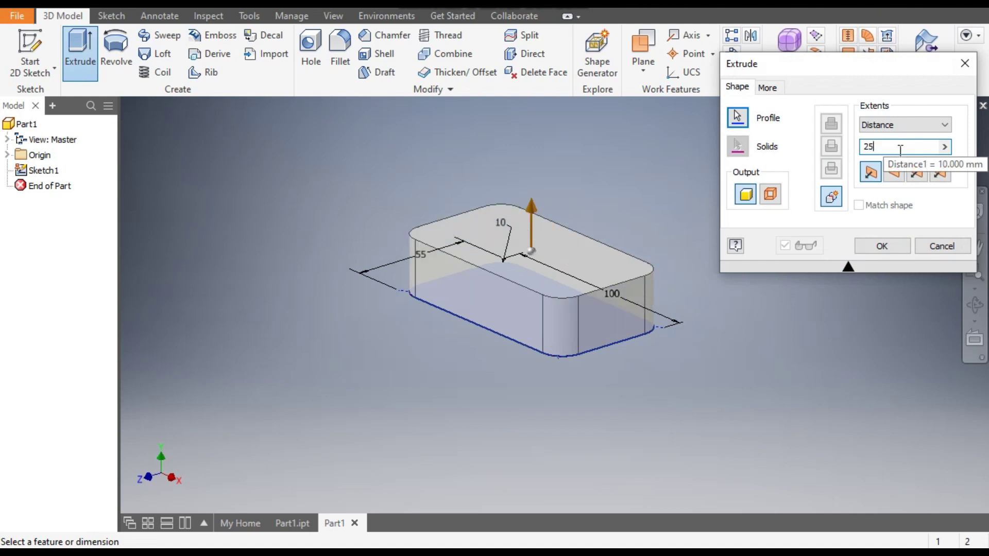
pyautogui.click(894, 245)
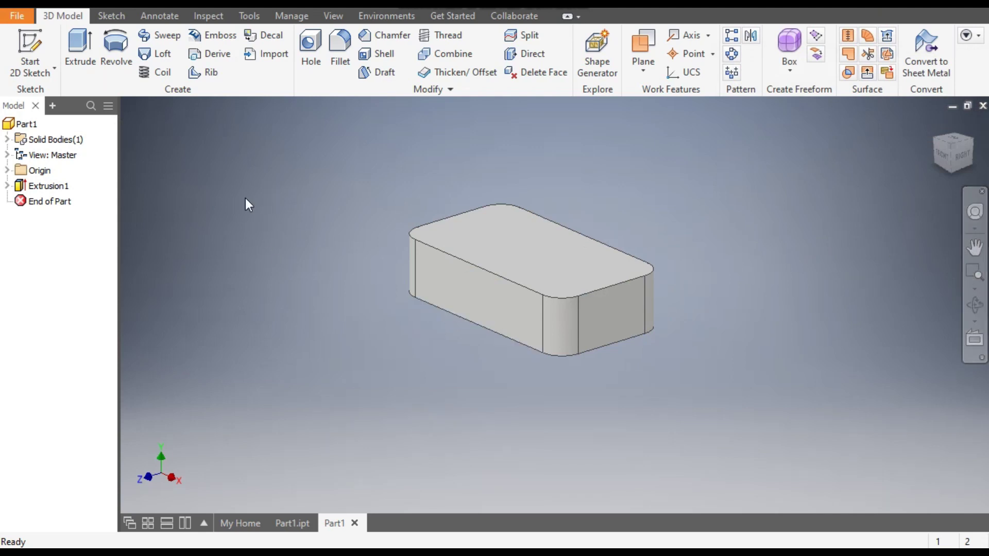
# Step: Fillet the bottom perimeter edges of the block with a 7.5 mm radius
pyautogui.click(339, 48)
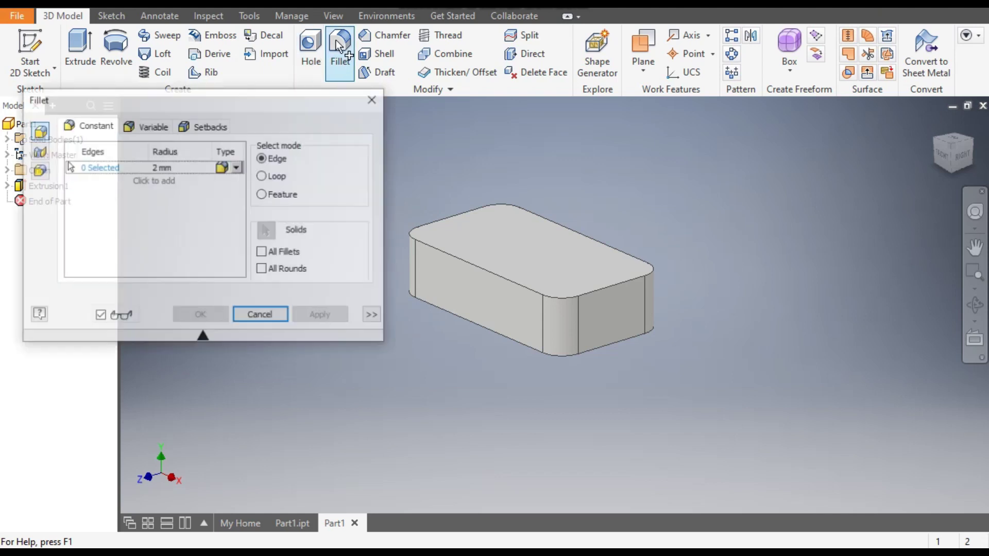
pyautogui.click(518, 341)
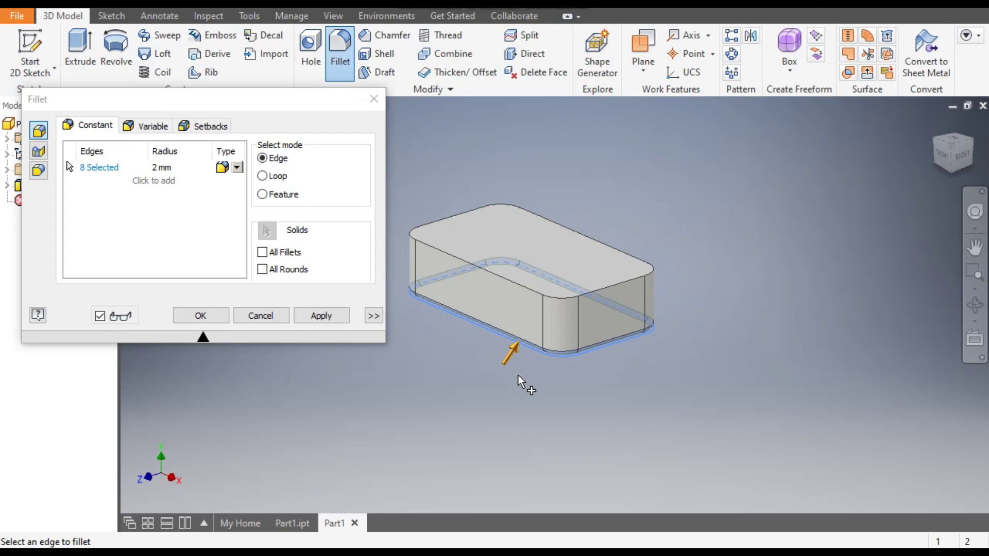
pyautogui.click(162, 168)
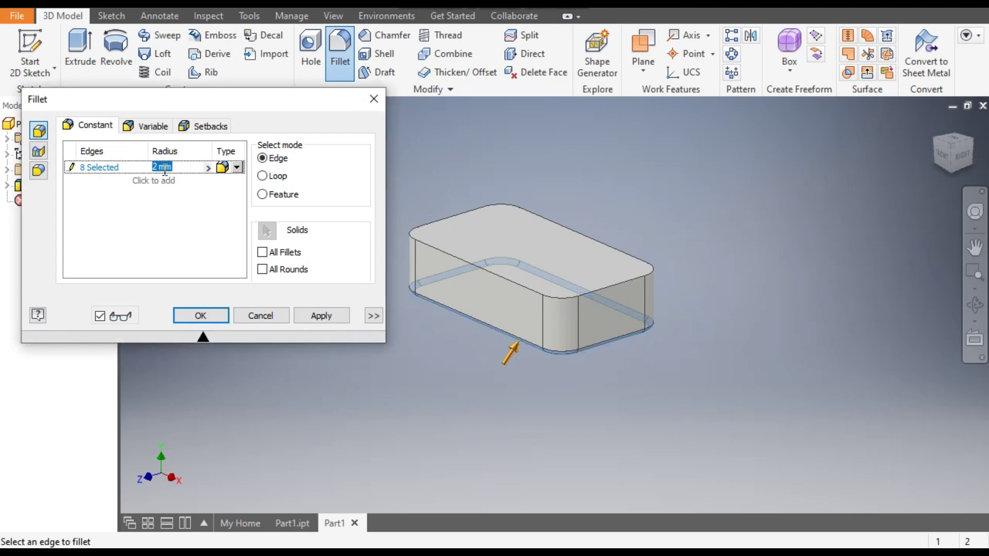
pyautogui.write('7.5')
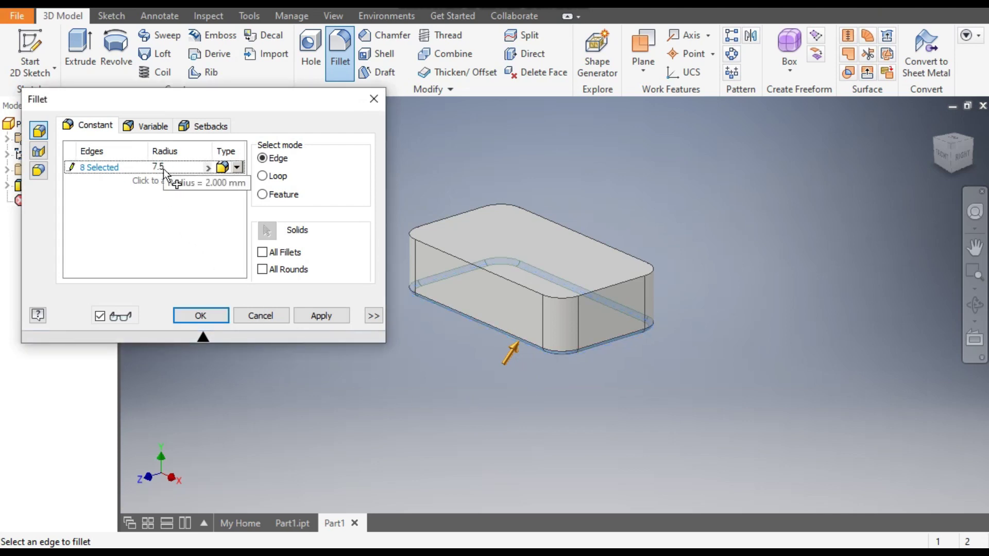
pyautogui.click(319, 315)
pyautogui.click(276, 317)
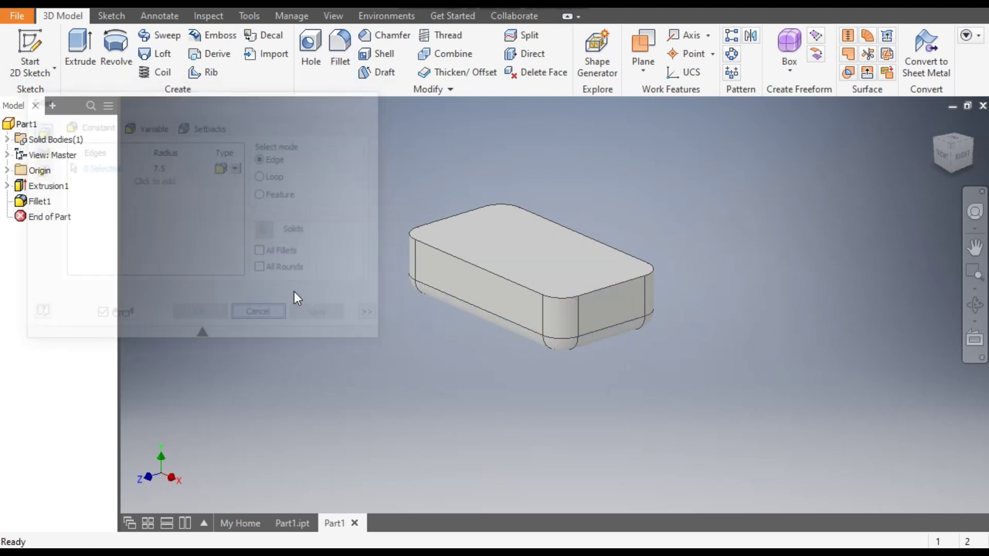
# Step: Shell the block with a 2 mm wall thickness, removing the top face to leave an open tray
pyautogui.click(952, 172)
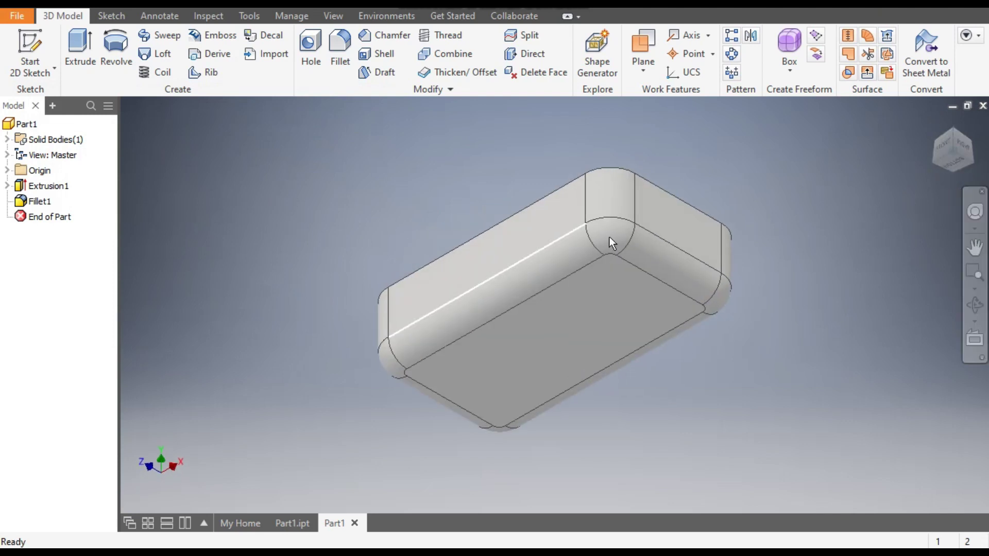
pyautogui.click(933, 123)
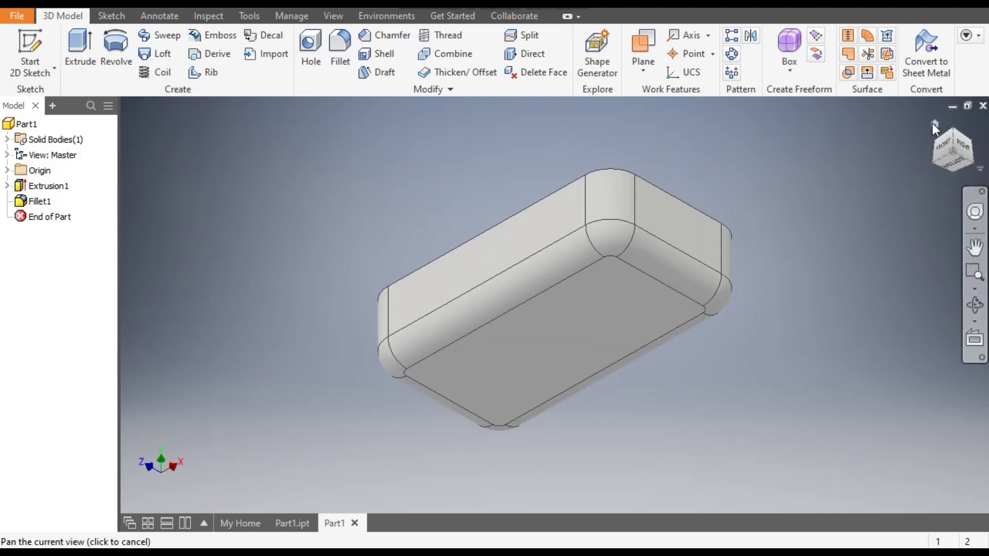
pyautogui.scroll(-1, 790, 229)
pyautogui.scroll(2, 790, 229)
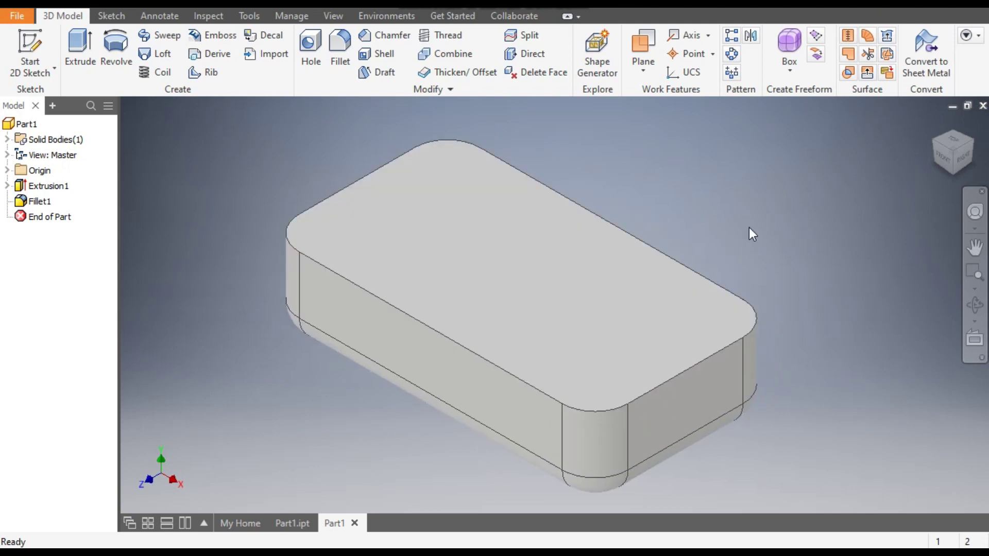
pyautogui.click(377, 55)
pyautogui.moveTo(692, 173); pyautogui.dragTo(780, 182, button='middle')
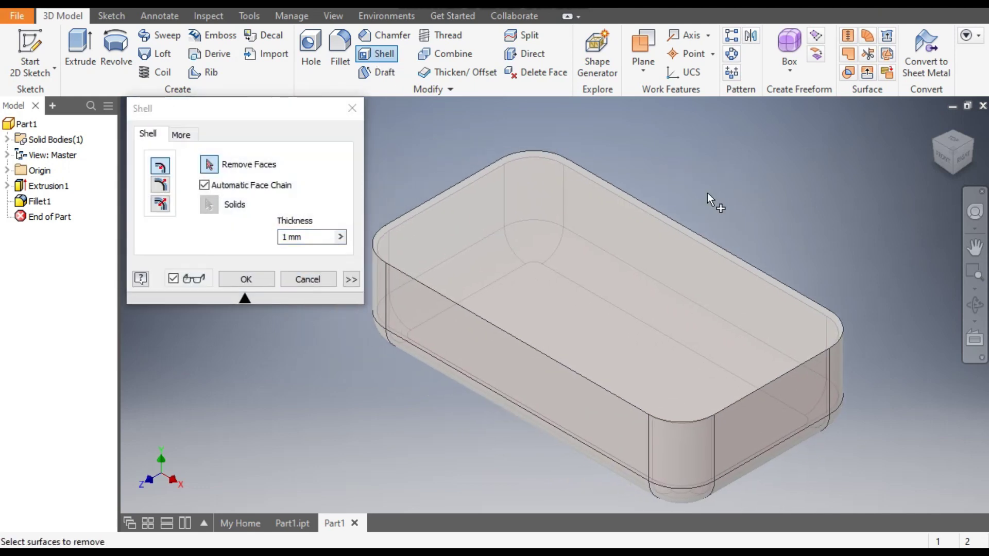
pyautogui.write('2')
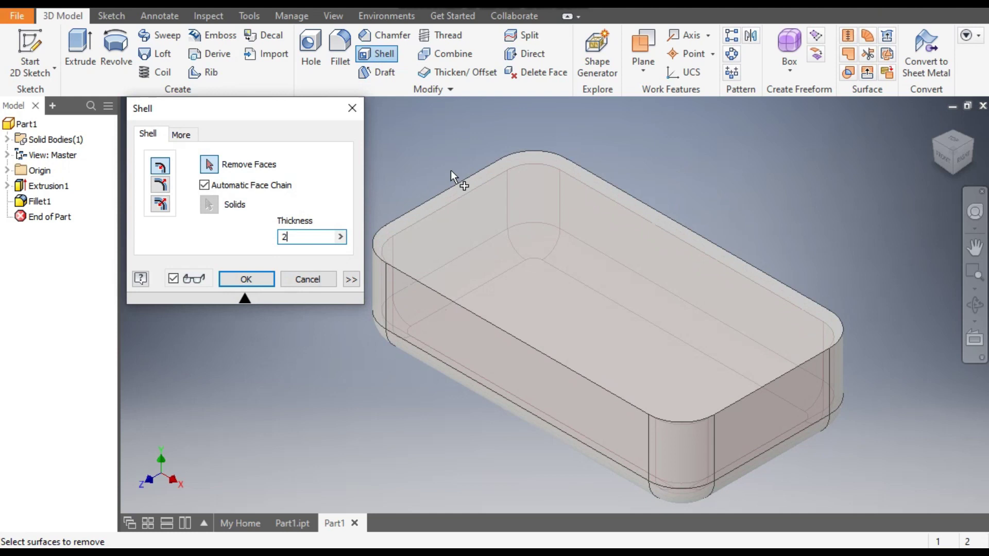
pyautogui.click(554, 219)
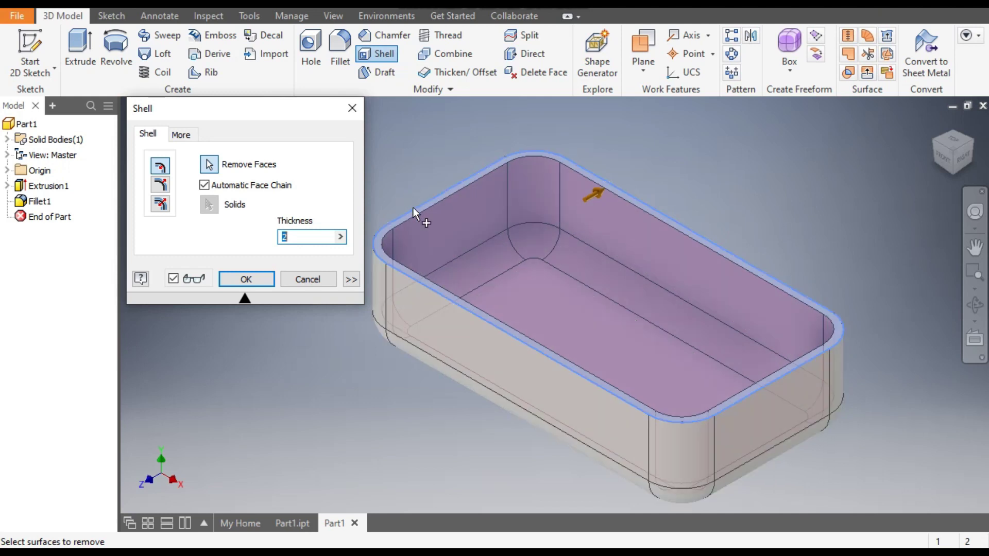
pyautogui.click(260, 283)
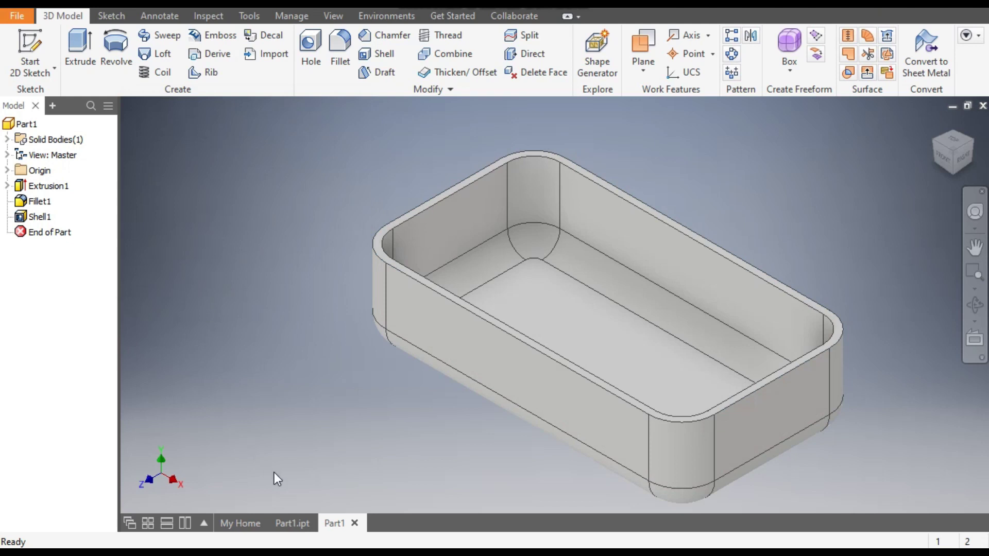
# Step: Create a work plane offset -5 mm from the tray's top rim face, inside the tray
pyautogui.click(296, 522)
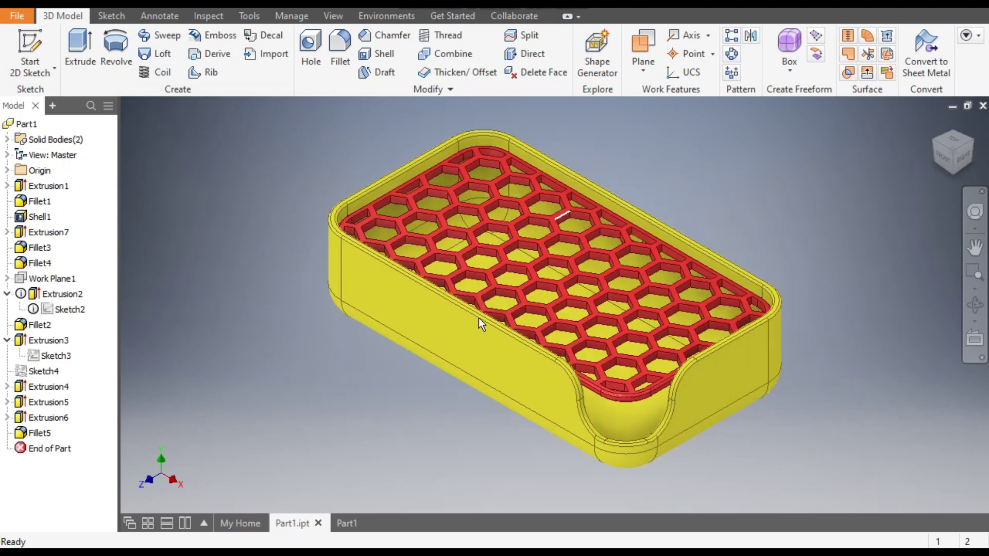
pyautogui.click(348, 522)
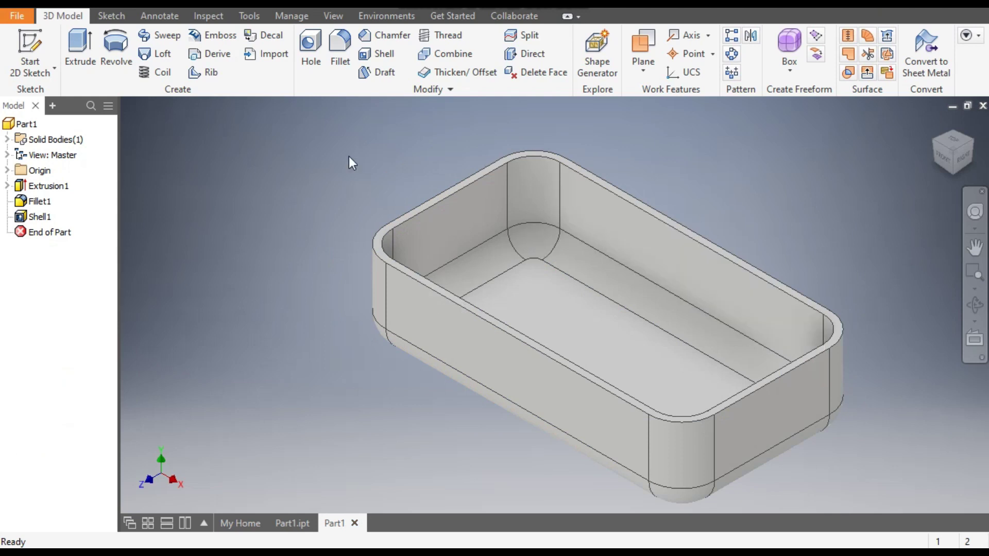
pyautogui.click(648, 73)
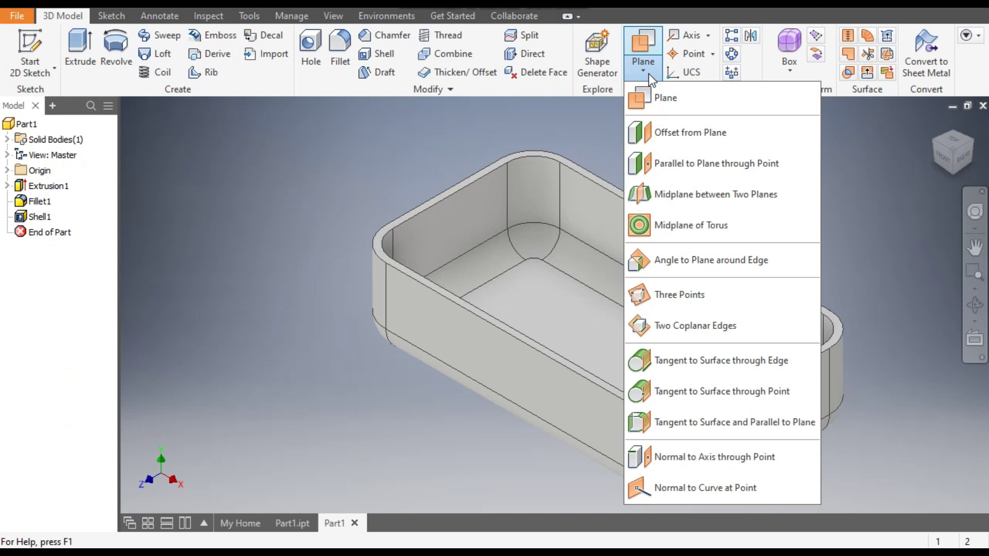
pyautogui.click(688, 131)
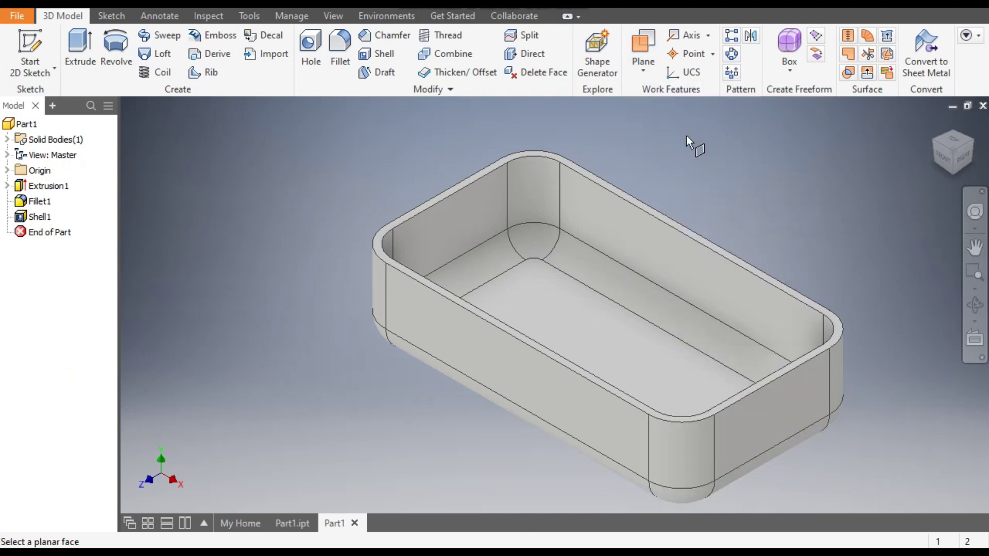
pyautogui.scroll(3, 676, 200)
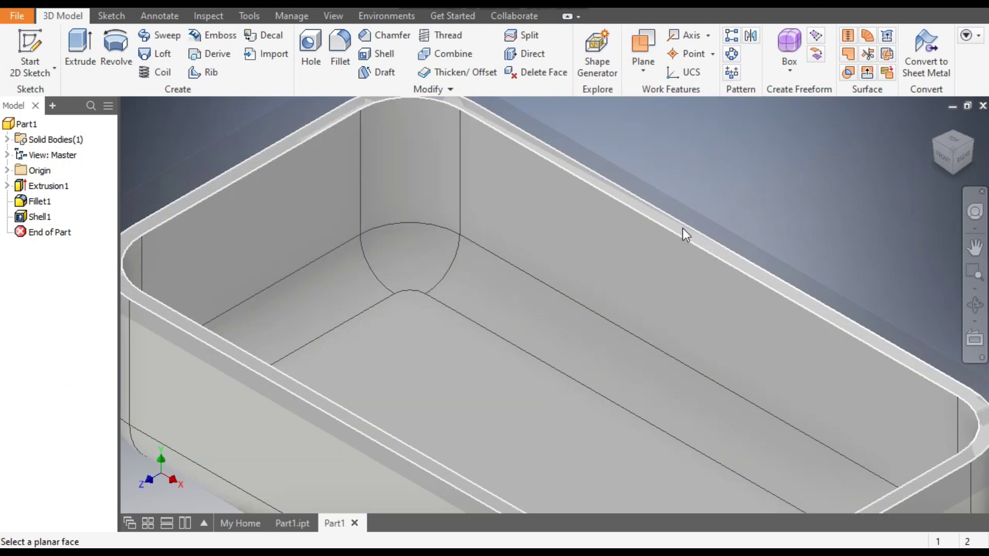
pyautogui.click(682, 228)
pyautogui.scroll(-2, 699, 152)
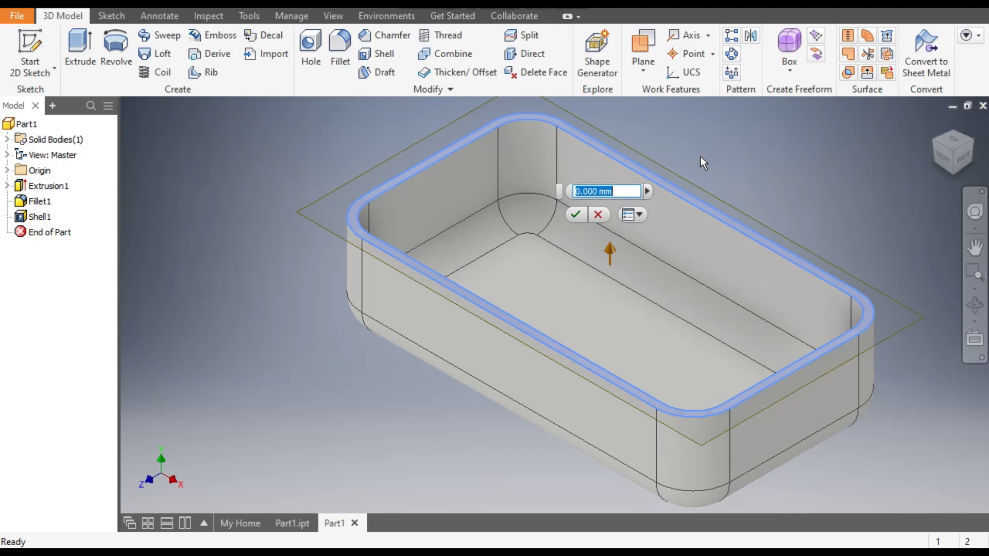
pyautogui.click(944, 157)
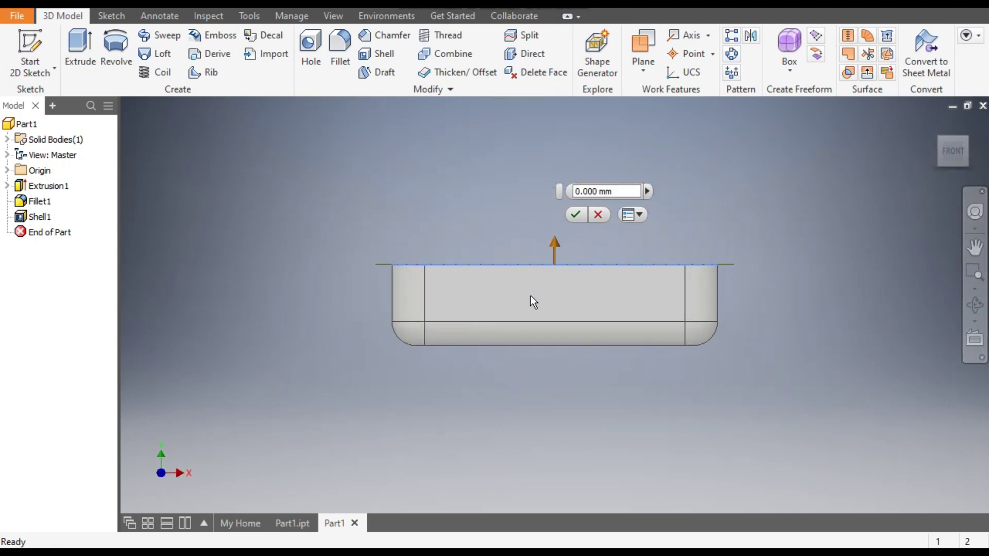
pyautogui.click(580, 191)
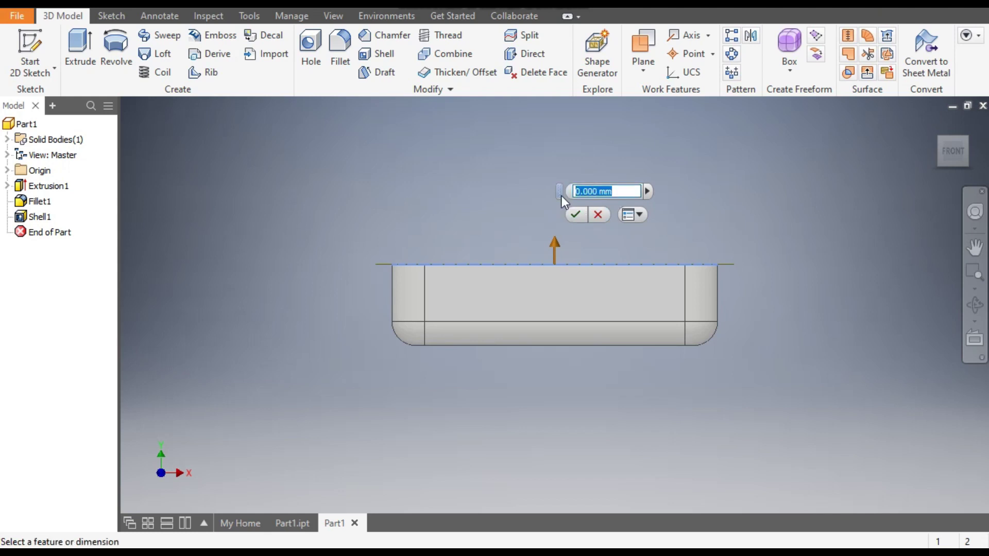
pyautogui.write('-5')
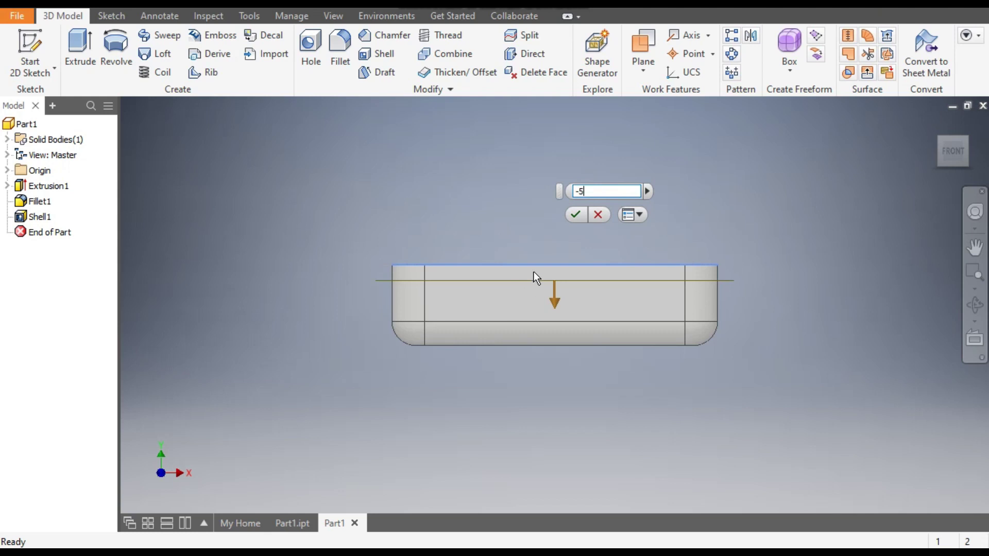
pyautogui.click(576, 218)
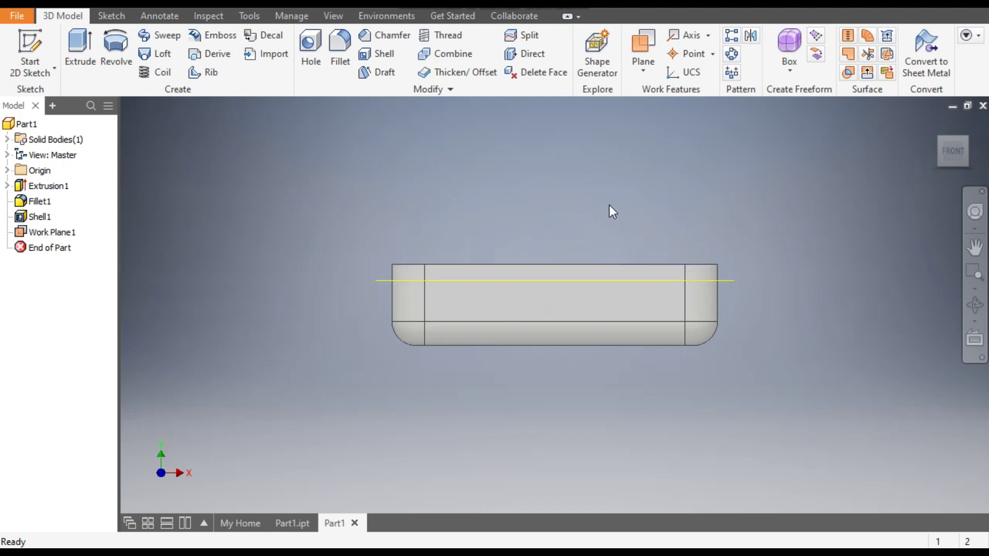
# Step: Start a sketch on the offset work plane and draw a two-point rectangle about 17 by 8.5 mm against the inner edge of the rear long wall
pyautogui.click(934, 125)
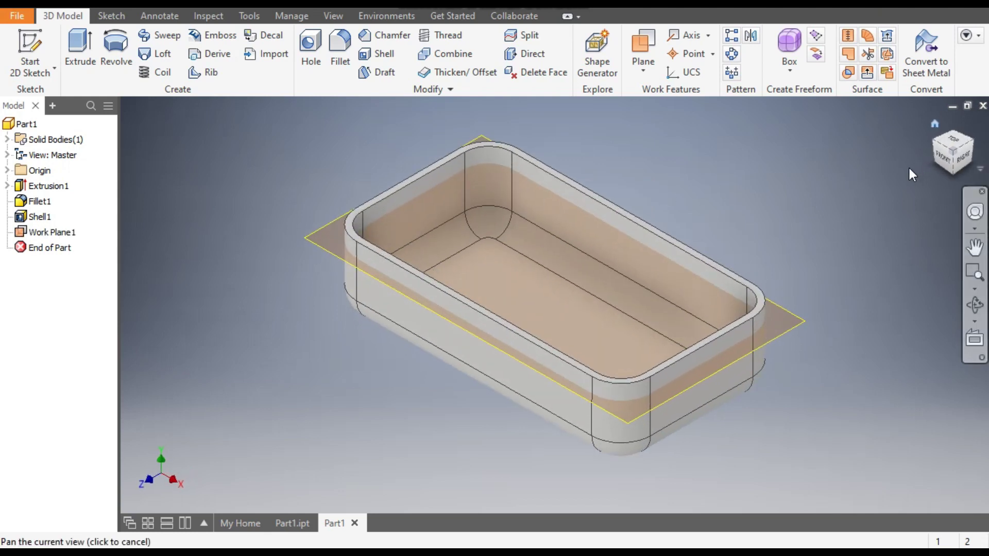
pyautogui.click(336, 221)
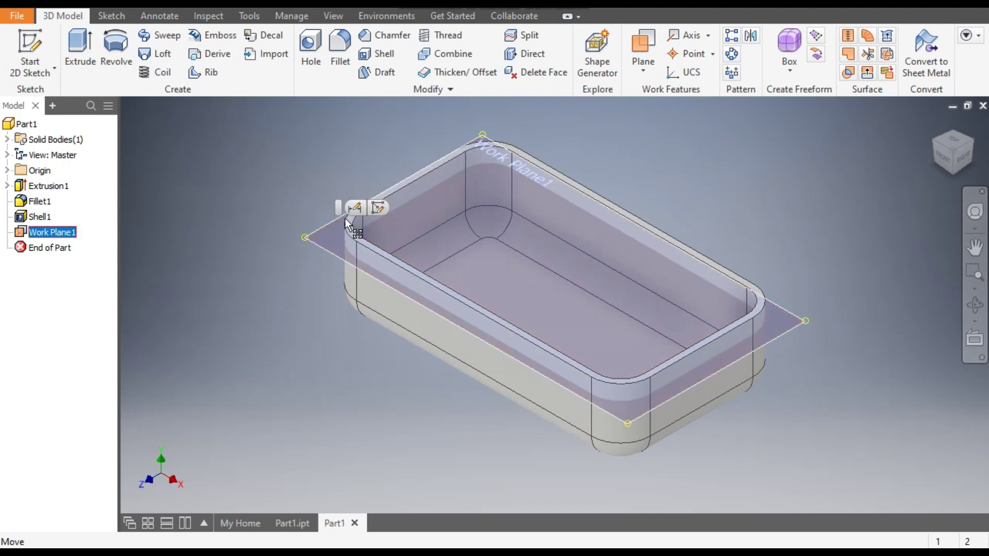
pyautogui.click(379, 208)
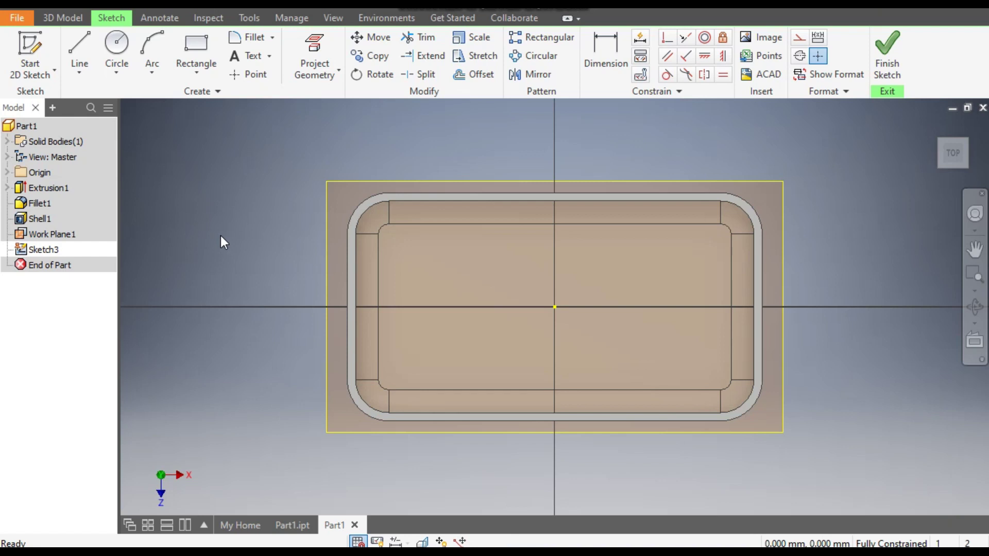
pyautogui.click(196, 72)
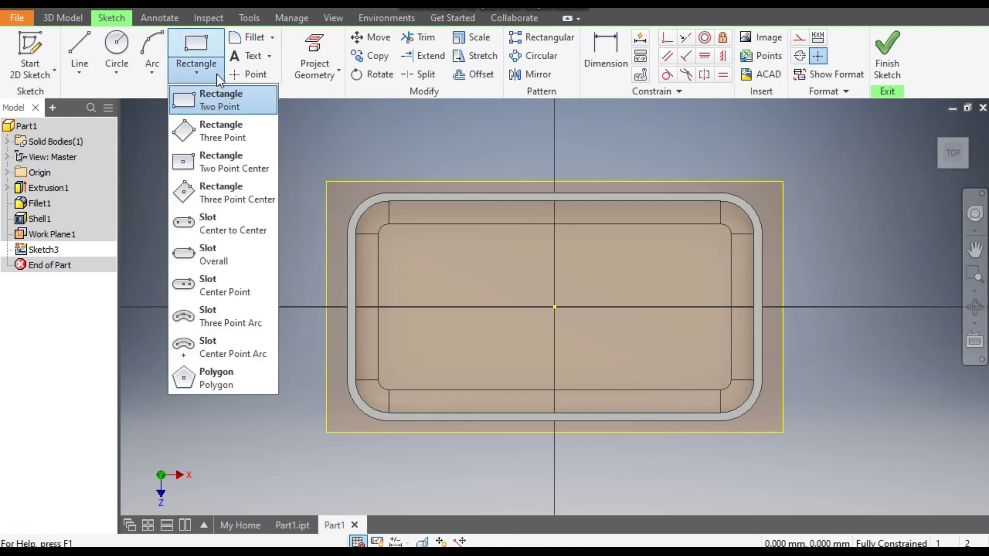
pyautogui.click(235, 103)
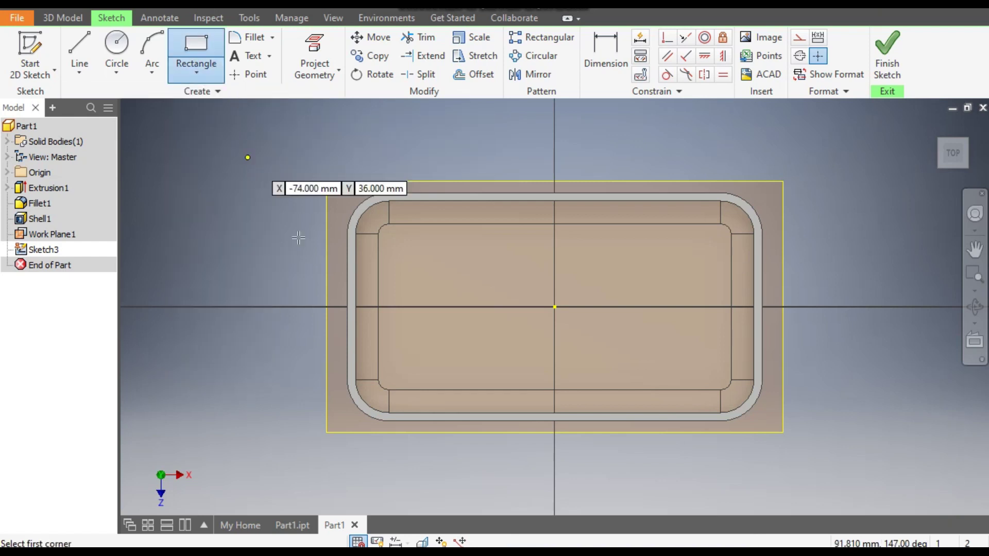
pyautogui.click(517, 201)
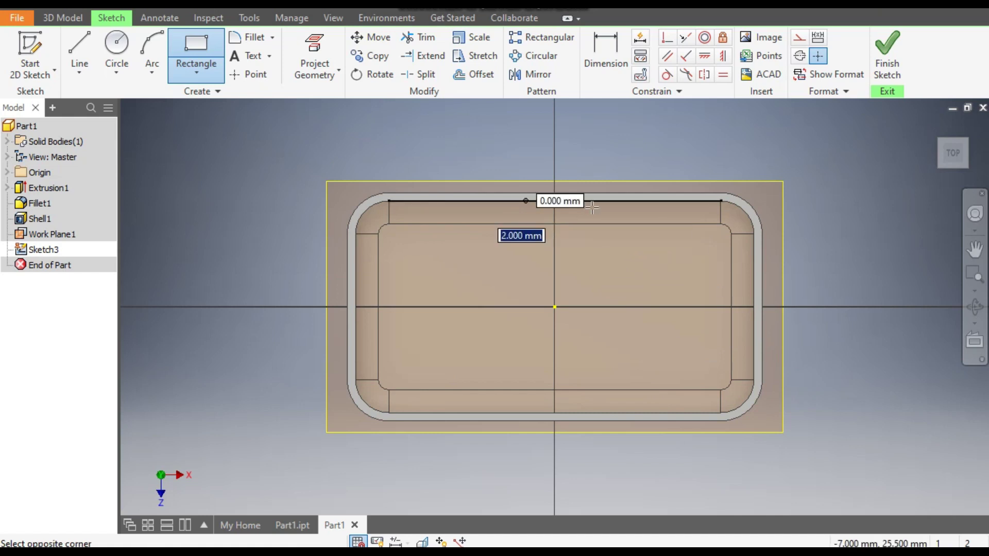
pyautogui.click(588, 236)
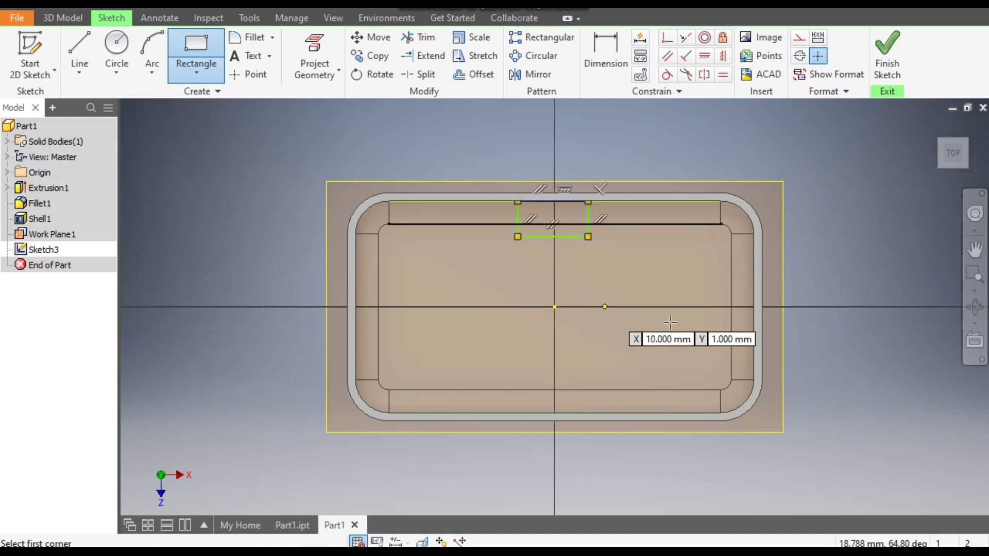
# Step: Dimension the small rectangle at the rear wall to 7.5 mm wide and 1.5 mm deep
pyautogui.click(587, 64)
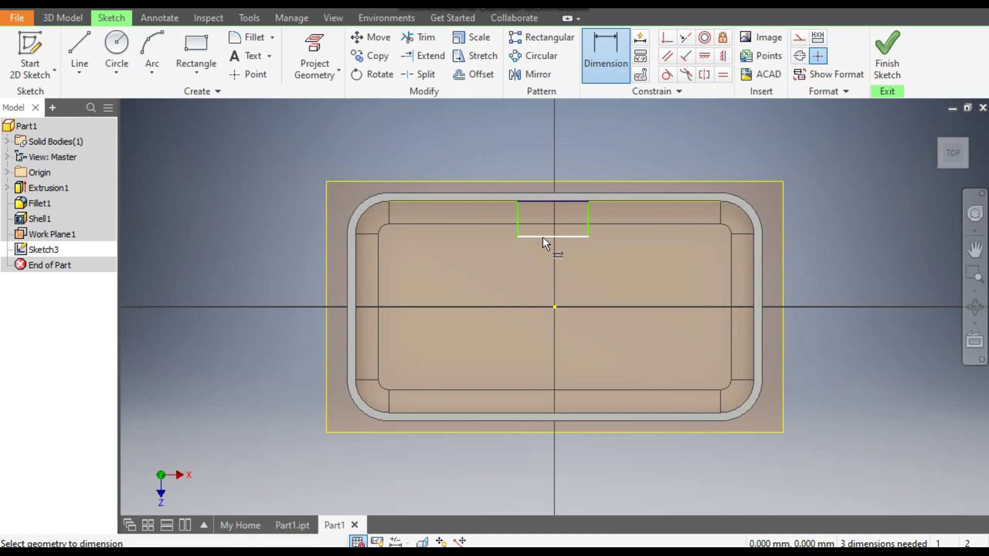
pyautogui.scroll(3, 542, 234)
pyautogui.click(545, 262)
pyautogui.click(540, 292)
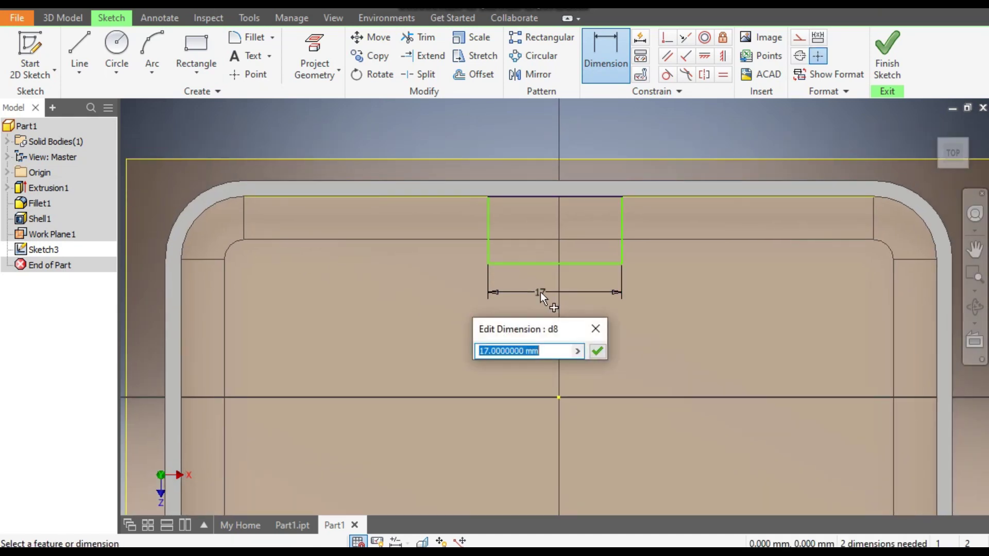
pyautogui.write('7.5')
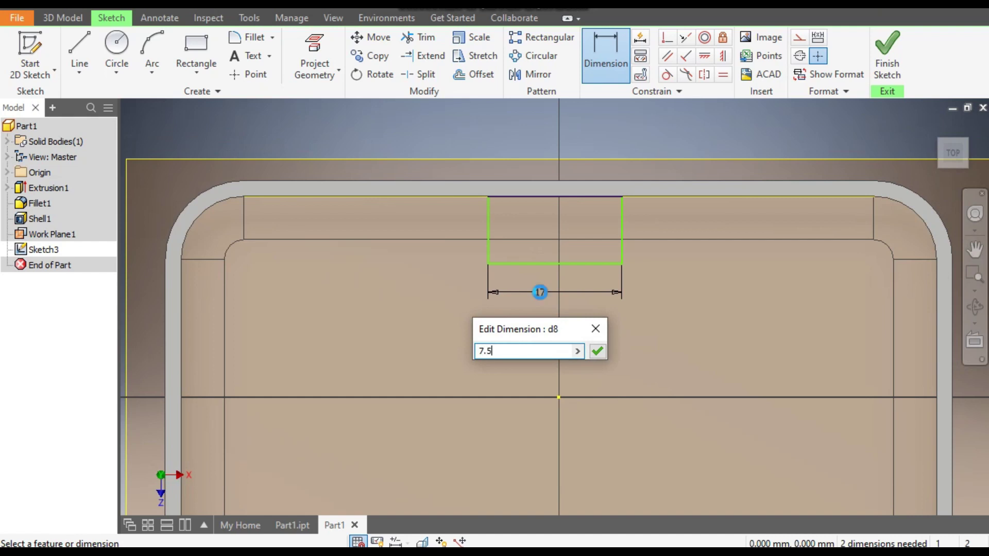
pyautogui.press('Return')
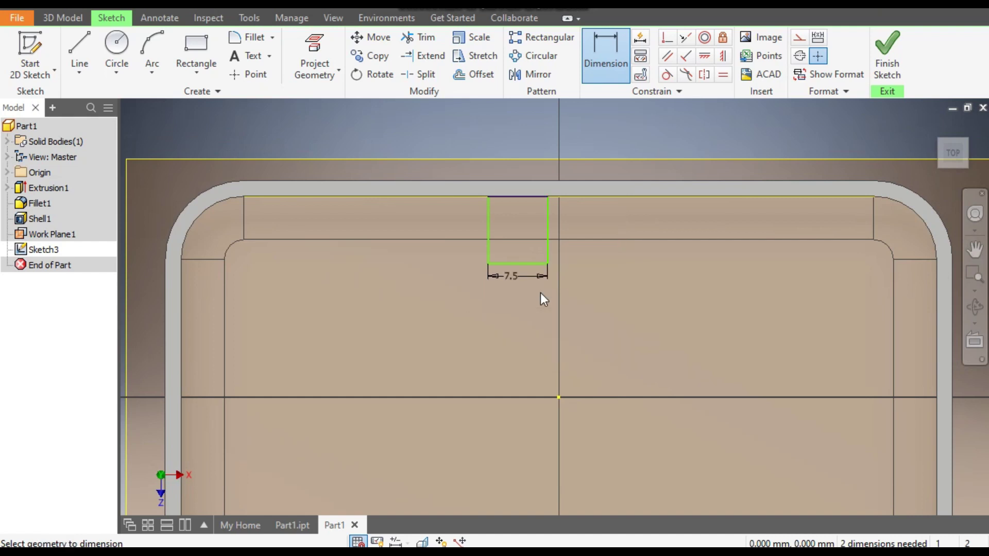
pyautogui.click(548, 232)
pyautogui.click(623, 265)
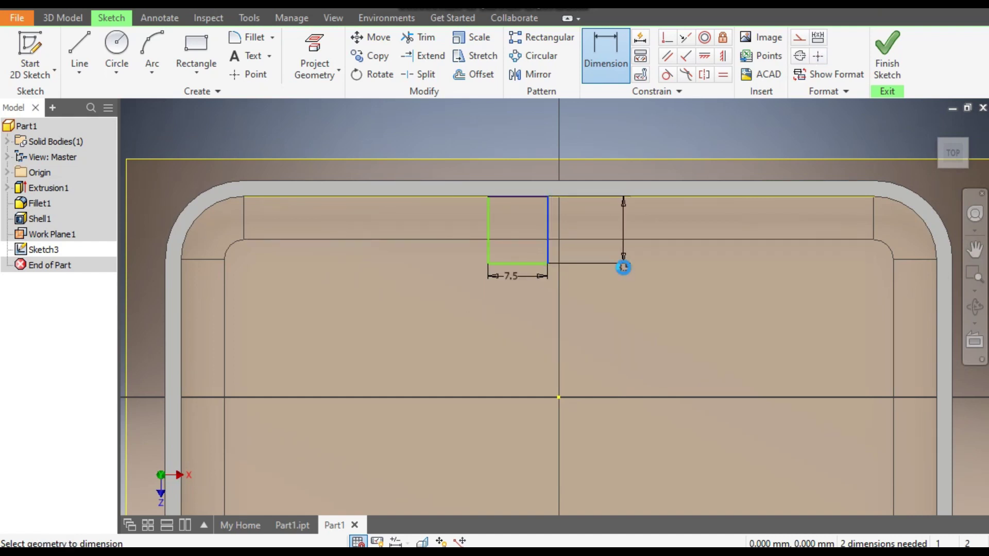
pyautogui.write('1.5')
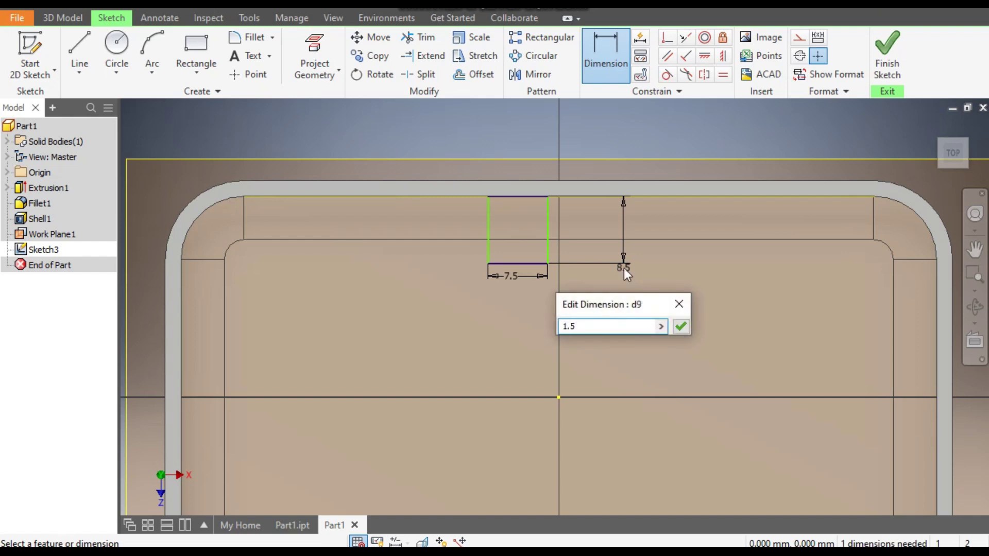
pyautogui.press('Return')
# Step: Centre the small rectangle on the rear wall by constraining the midpoint of its inner edge vertically to the sketch origin
pyautogui.moveTo(623, 267)
pyautogui.mouseDown(button='middle')
pyautogui.moveTo(571, 277)
pyautogui.moveTo(622, 254)
pyautogui.moveTo(644, 212)
pyautogui.mouseUp(button='middle')
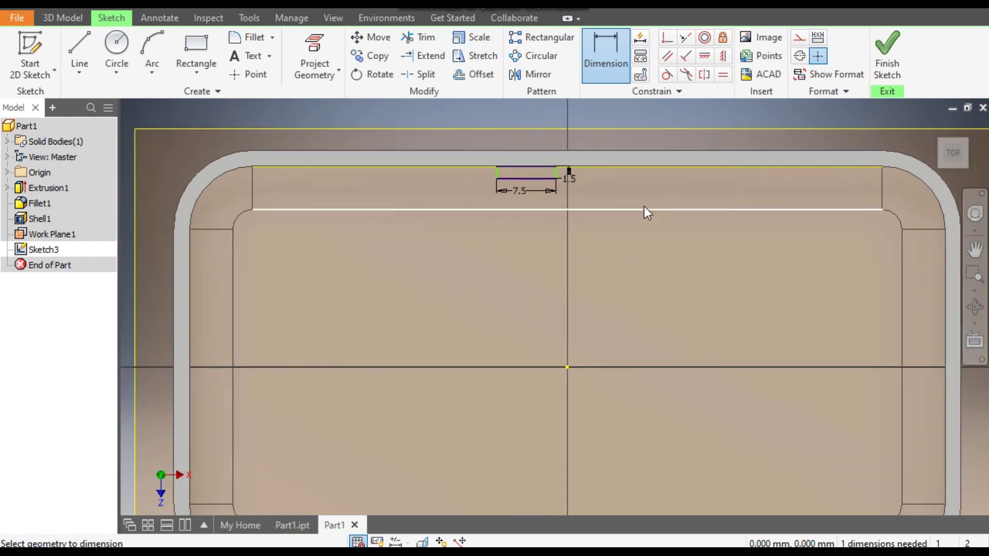
pyautogui.click(723, 56)
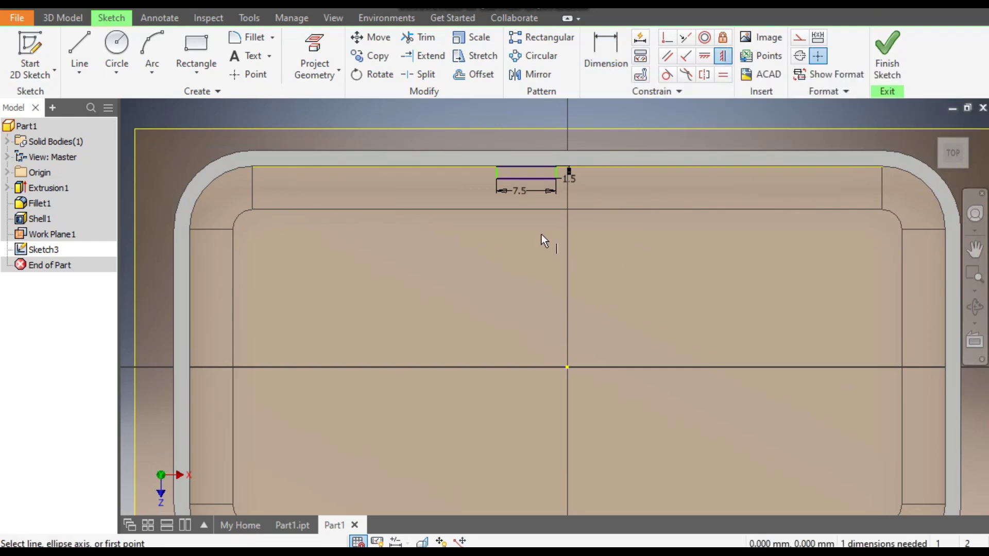
pyautogui.click(526, 178)
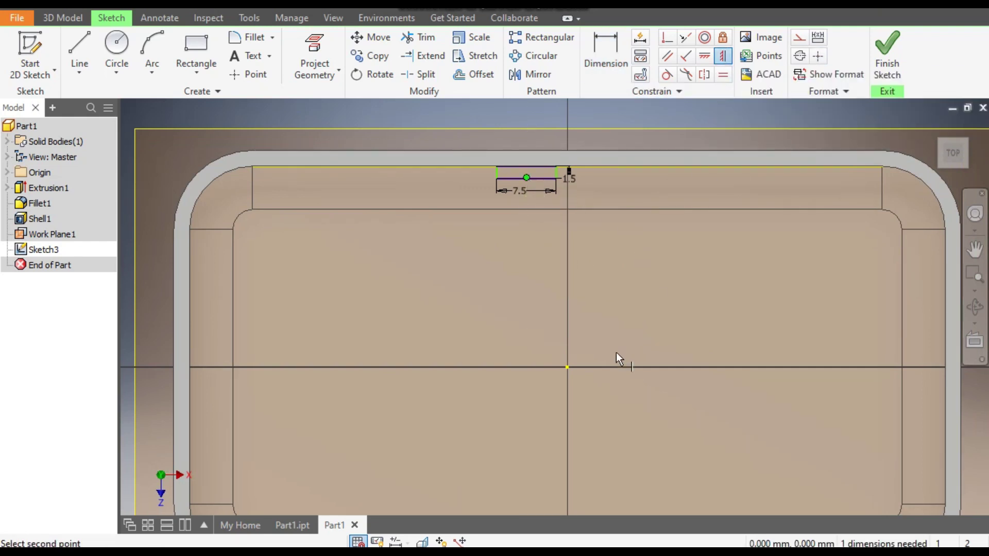
pyautogui.click(566, 367)
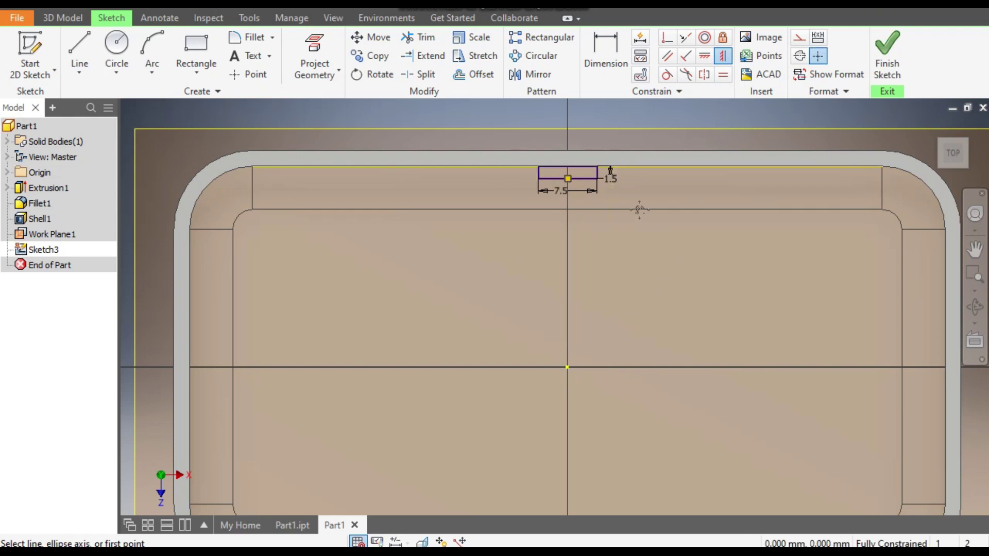
pyautogui.moveTo(615, 153); pyautogui.dragTo(651, 239, button='middle')
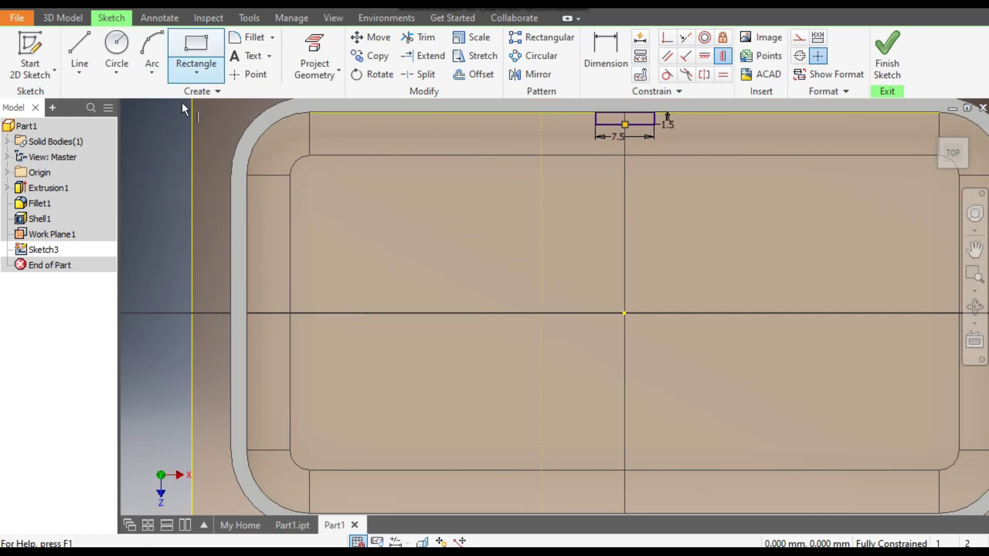
# Step: Draw a two-point rectangle about 3 mm deep against the inner edge of the left short wall, spanning the tray's horizontal centreline
pyautogui.click(192, 74)
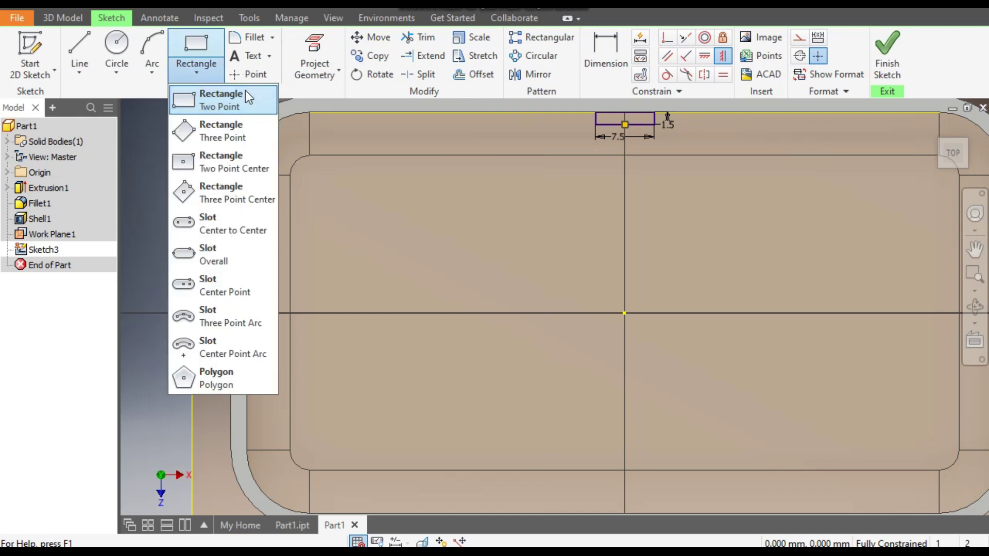
pyautogui.click(222, 102)
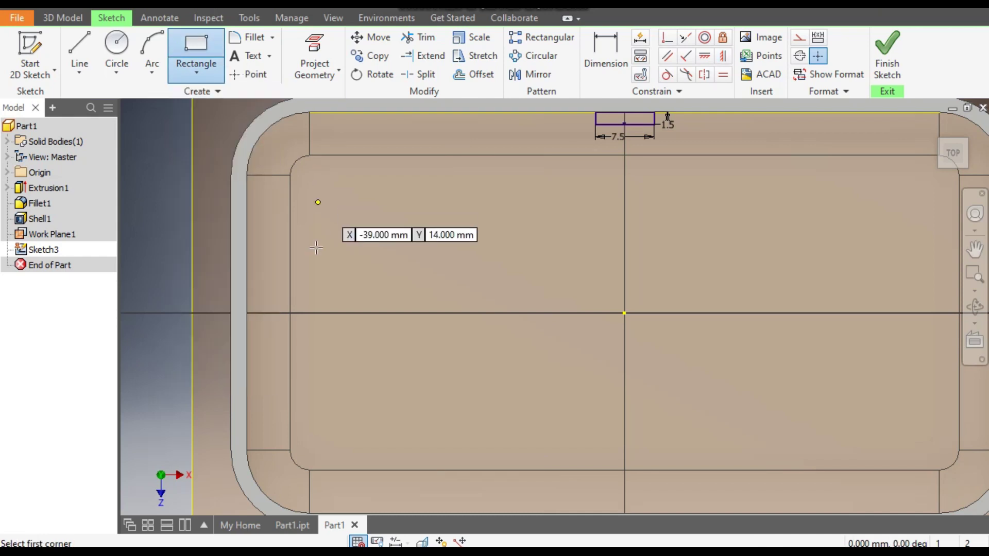
pyautogui.click(247, 249)
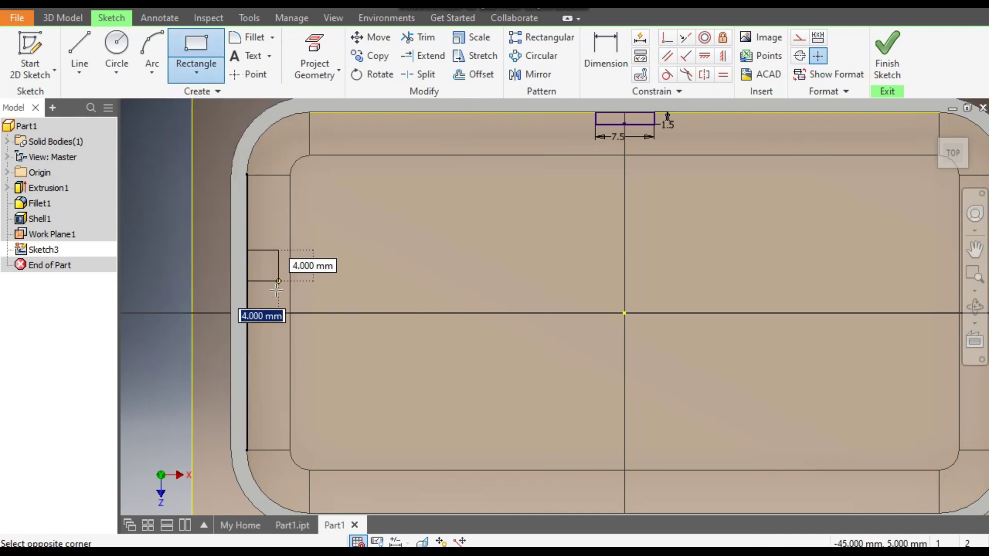
pyautogui.click(270, 344)
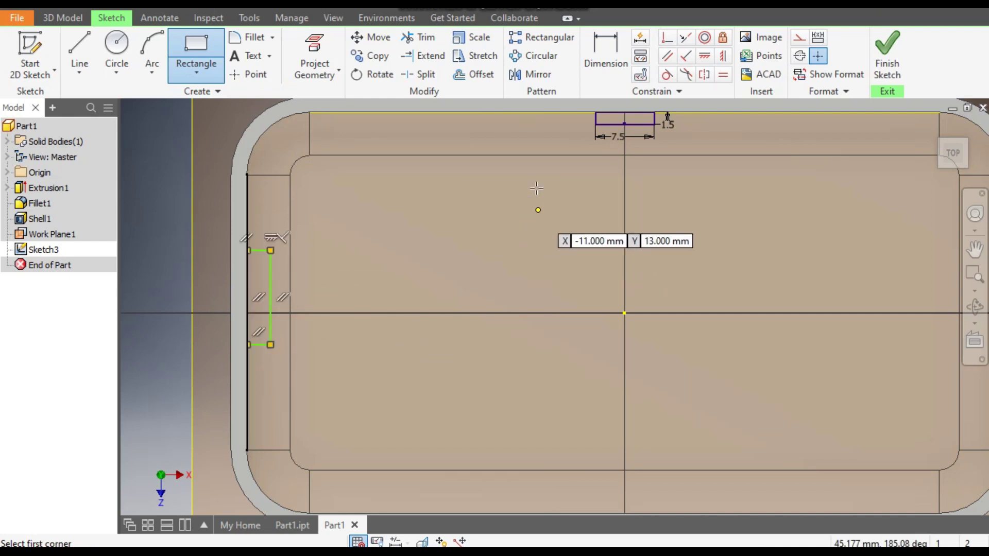
# Step: Dimension the rectangle at the left short wall to 7.5 mm long and 1.5 mm deep
pyautogui.click(604, 57)
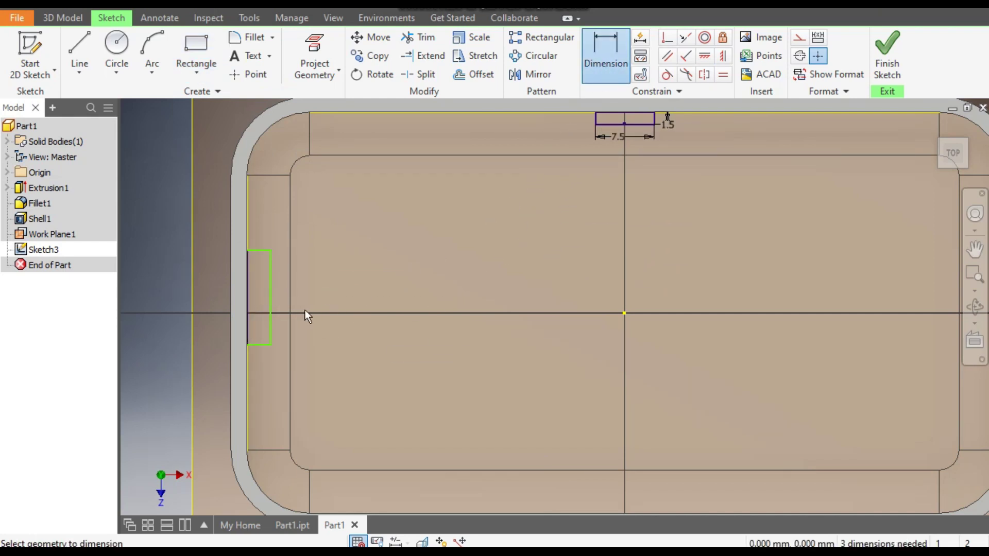
pyautogui.click(270, 291)
pyautogui.click(325, 295)
pyautogui.write('7.5')
pyautogui.press('Return')
pyautogui.click(262, 281)
pyautogui.click(271, 257)
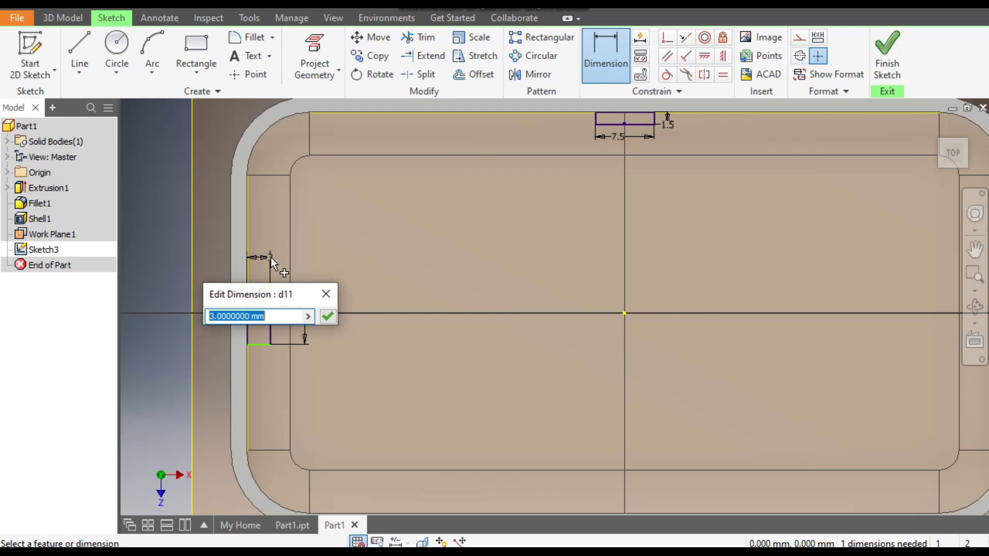
pyautogui.write('1.5')
pyautogui.press('Return')
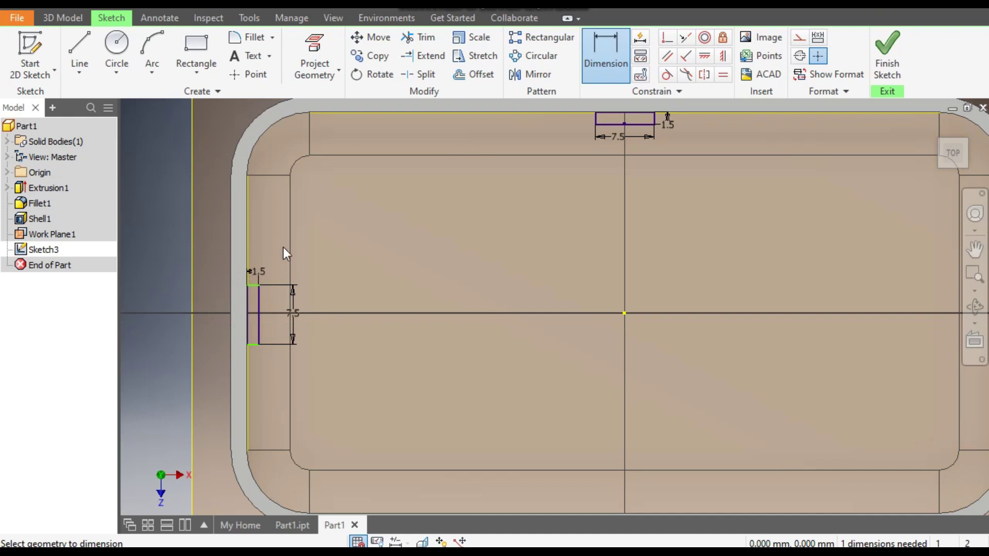
# Step: Centre the left-wall rectangle by constraining the midpoint of its inner edge horizontally to the sketch origin
pyautogui.click(702, 61)
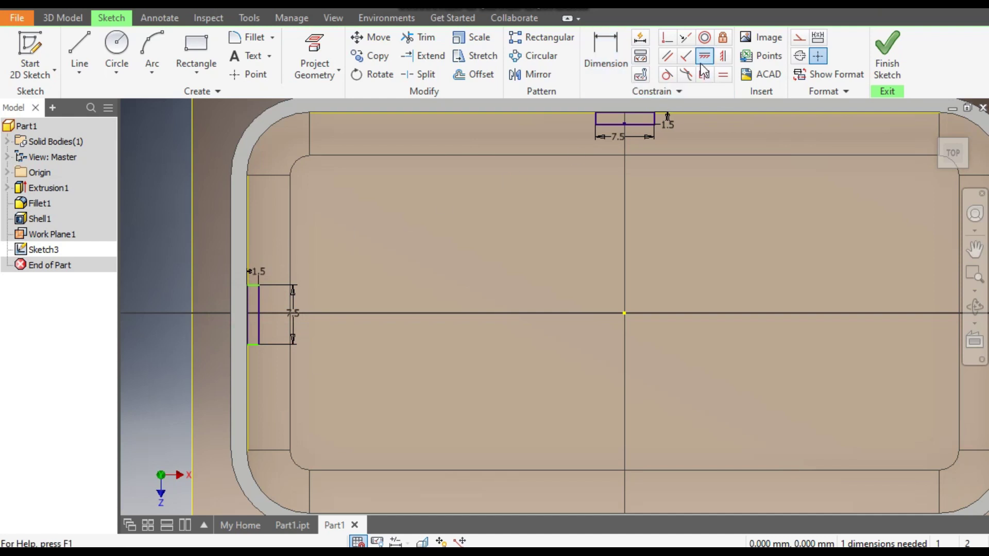
pyautogui.click(261, 319)
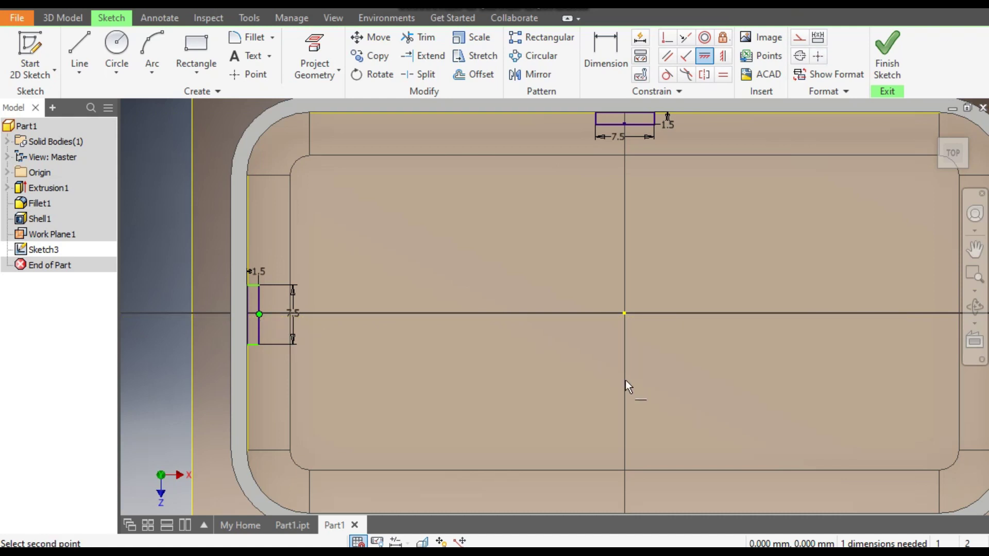
pyautogui.click(626, 315)
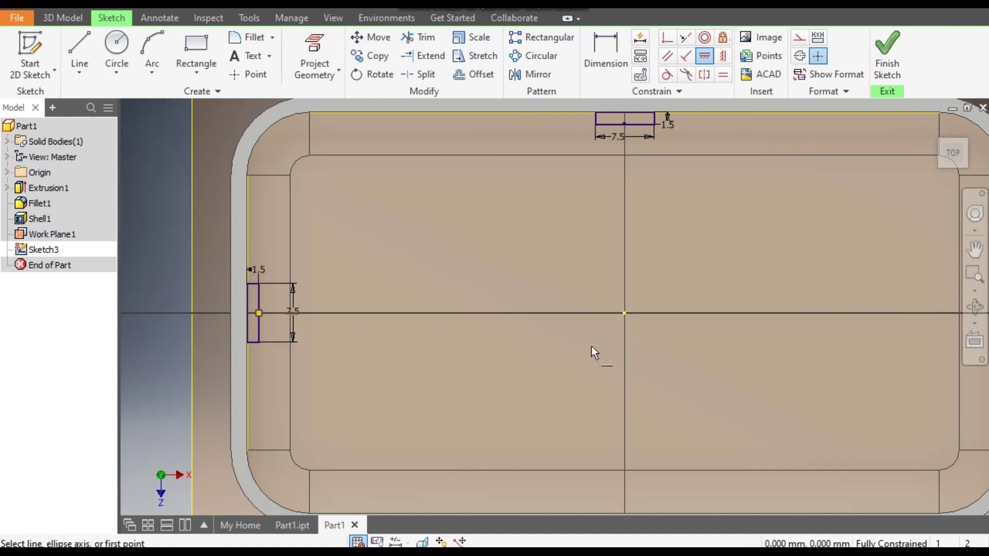
# Step: Draw a vertical construction line from the sketch origin towards the rectangle at the rear long wall
pyautogui.moveTo(551, 238)
pyautogui.mouseDown(button='middle')
pyautogui.moveTo(501, 271)
pyautogui.moveTo(518, 286)
pyautogui.mouseUp(button='middle')
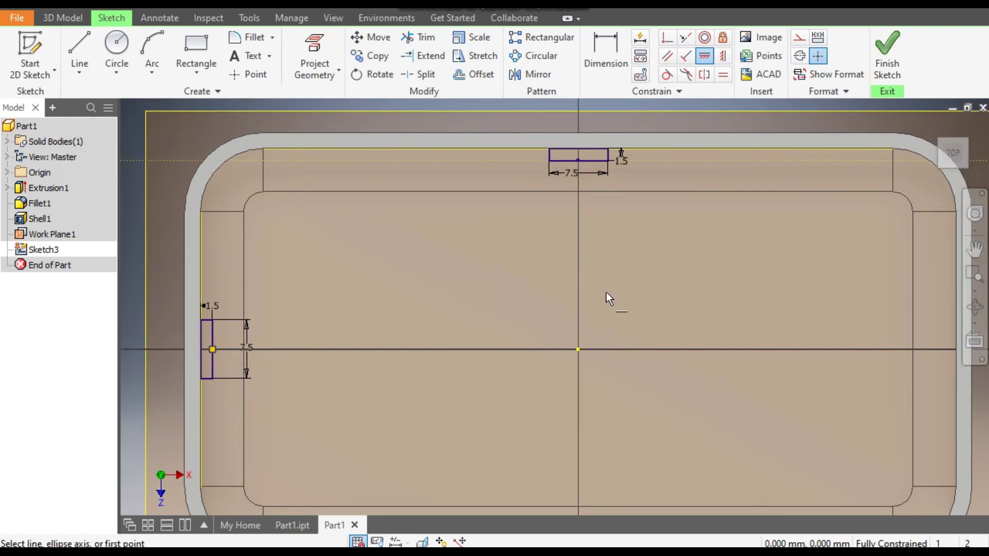
pyautogui.moveTo(607, 292); pyautogui.dragTo(586, 192, button='middle')
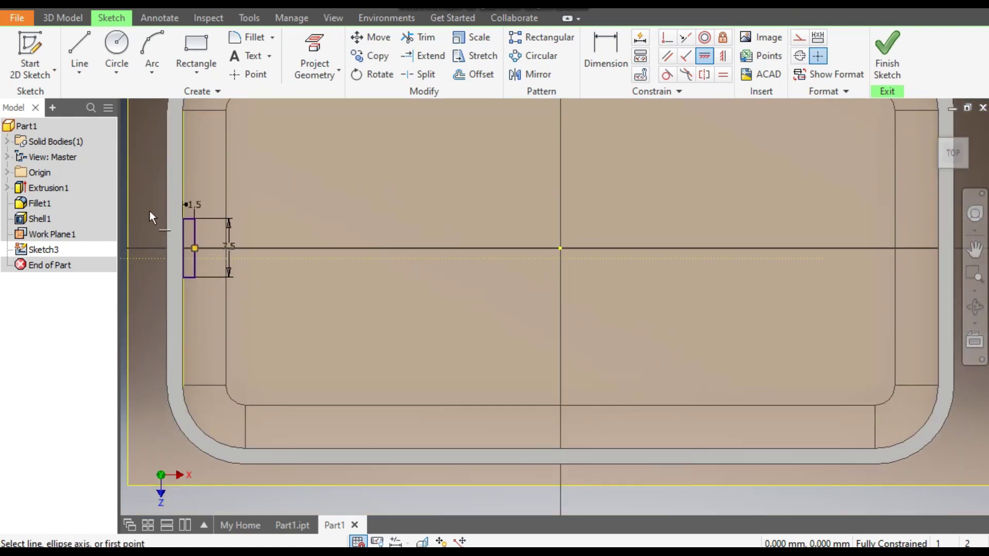
pyautogui.scroll(-1, 896, 232)
pyautogui.moveTo(896, 232); pyautogui.dragTo(907, 284, button='middle')
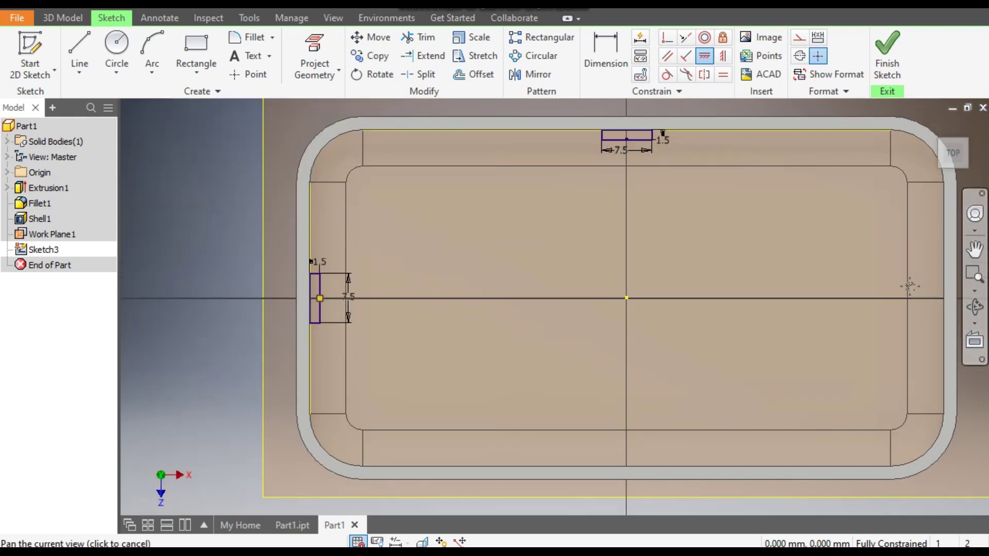
pyautogui.click(79, 52)
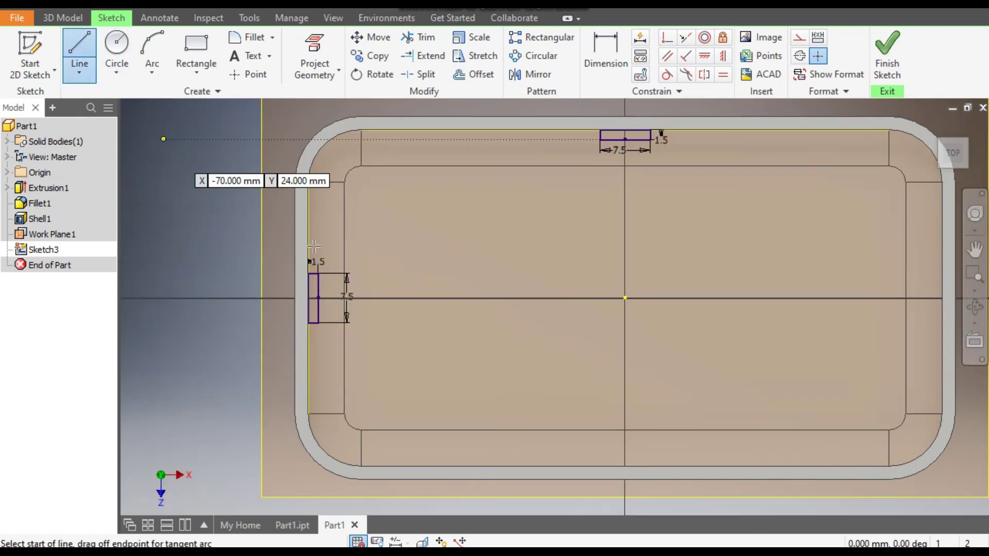
pyautogui.click(800, 39)
pyautogui.click(625, 298)
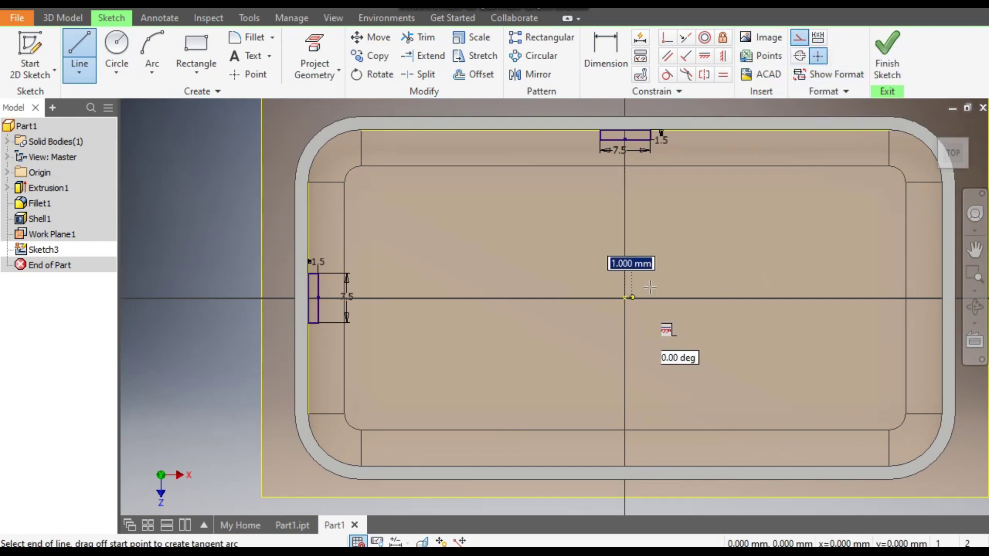
pyautogui.click(625, 192)
pyautogui.press('Escape')
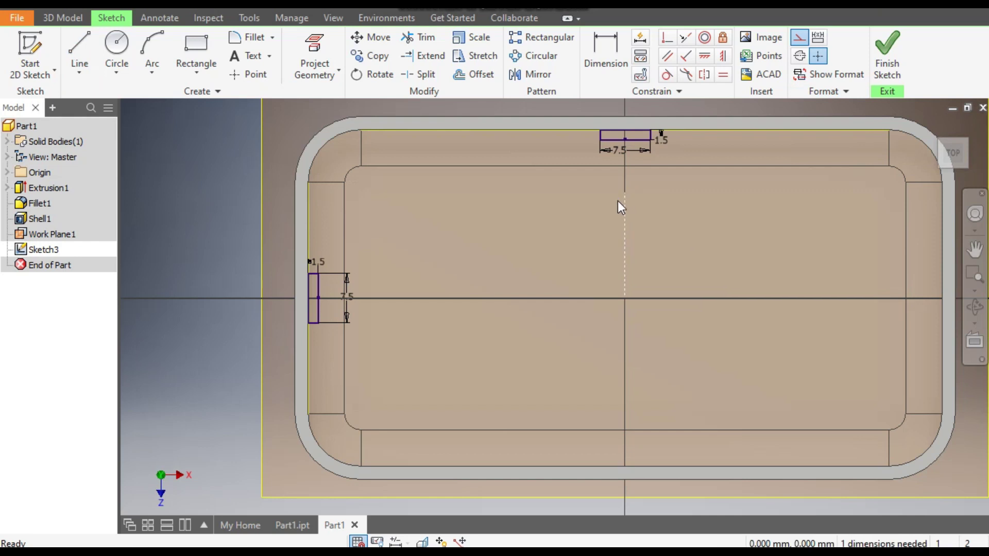
# Step: Draw a horizontal construction line from the sketch origin towards the rectangle at the left short wall
pyautogui.click(80, 54)
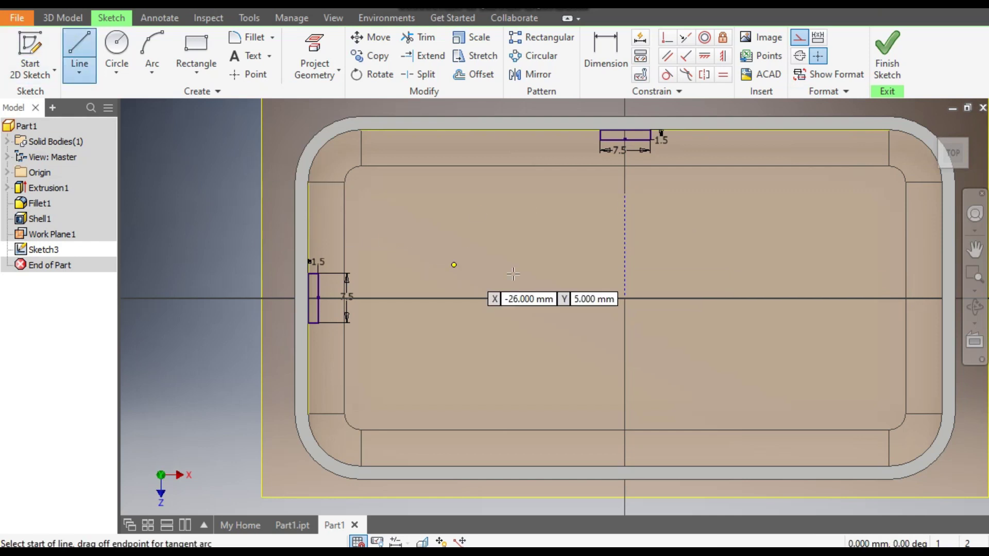
pyautogui.click(620, 304)
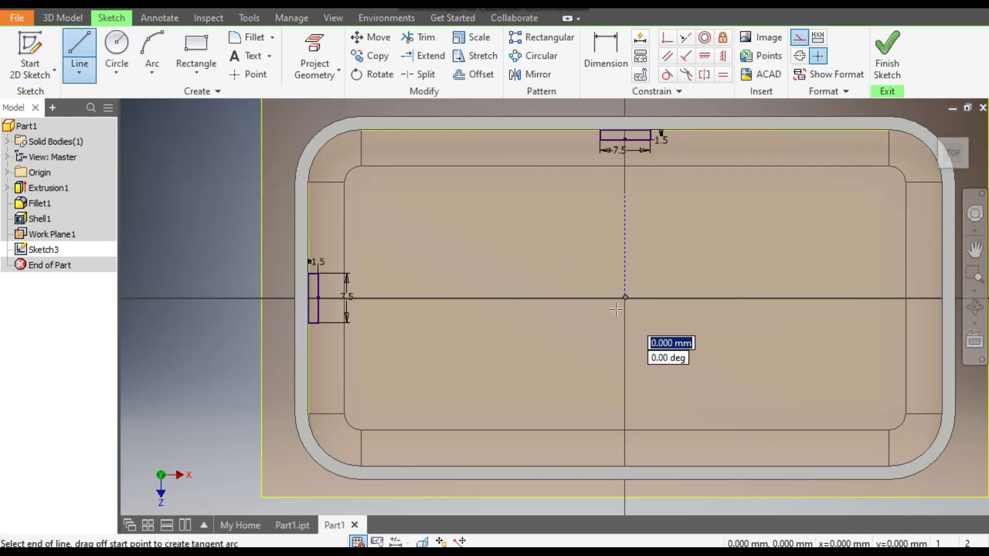
pyautogui.click(506, 298)
pyautogui.press('Escape')
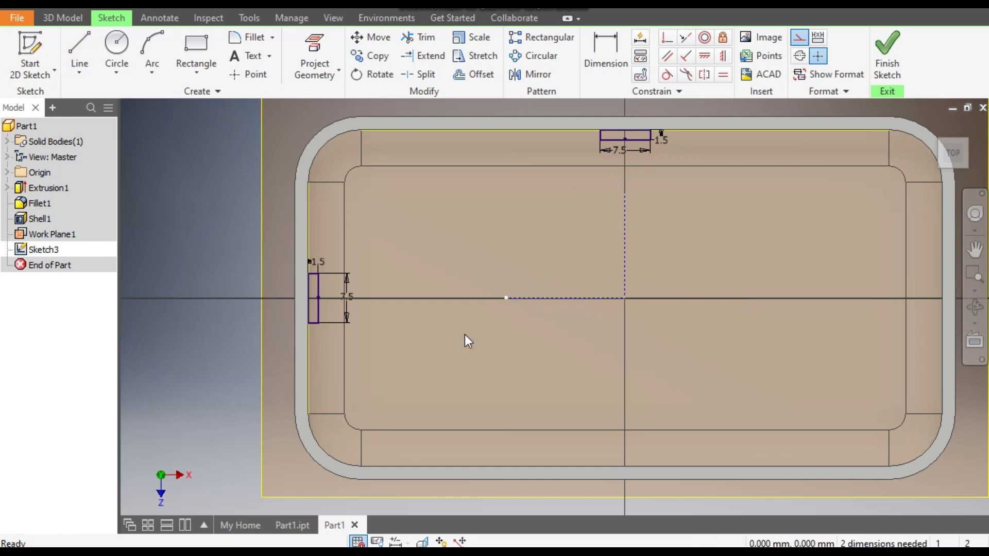
# Step: Convert the projected inner edges of the rear long wall and the left short wall to construction geometry
pyautogui.click(521, 75)
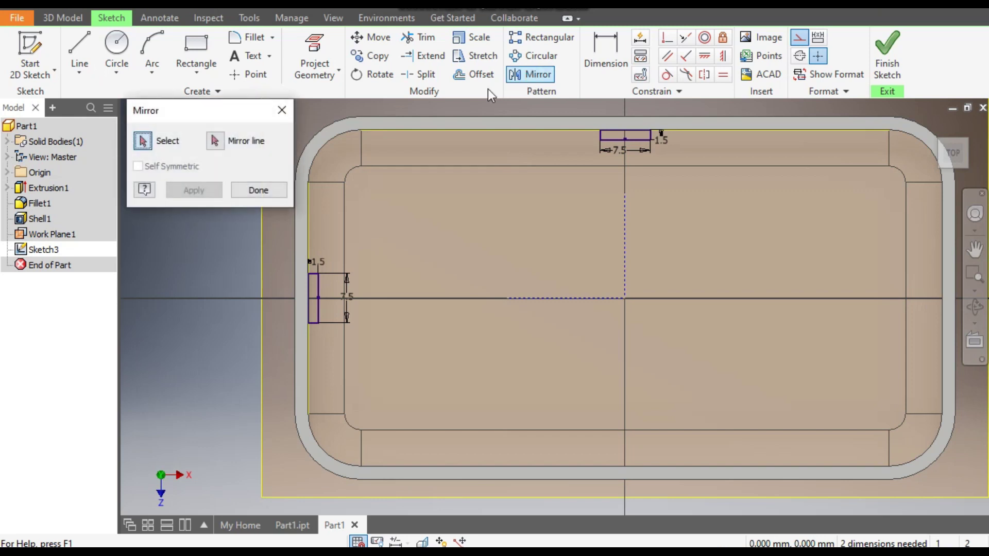
pyautogui.click(282, 111)
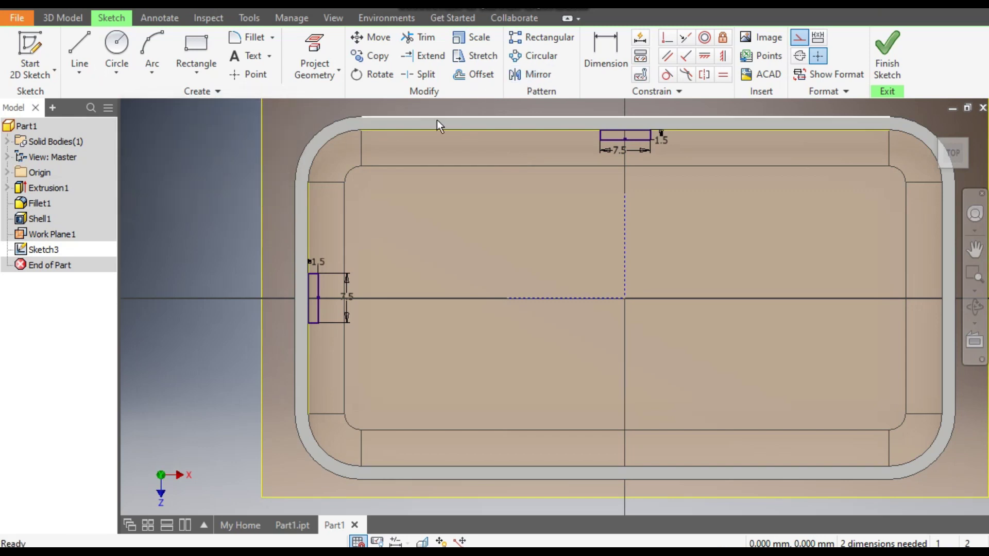
pyautogui.click(468, 135)
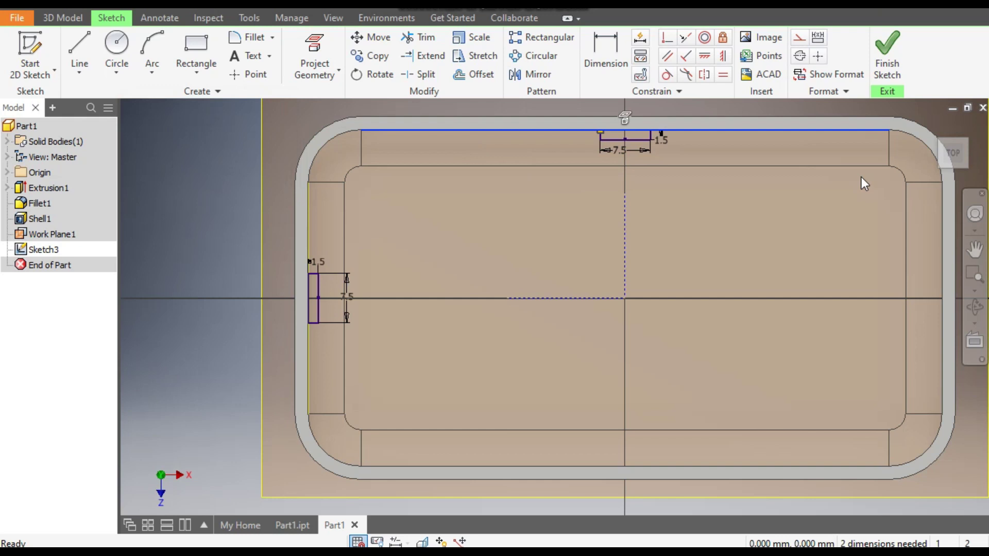
pyautogui.click(799, 39)
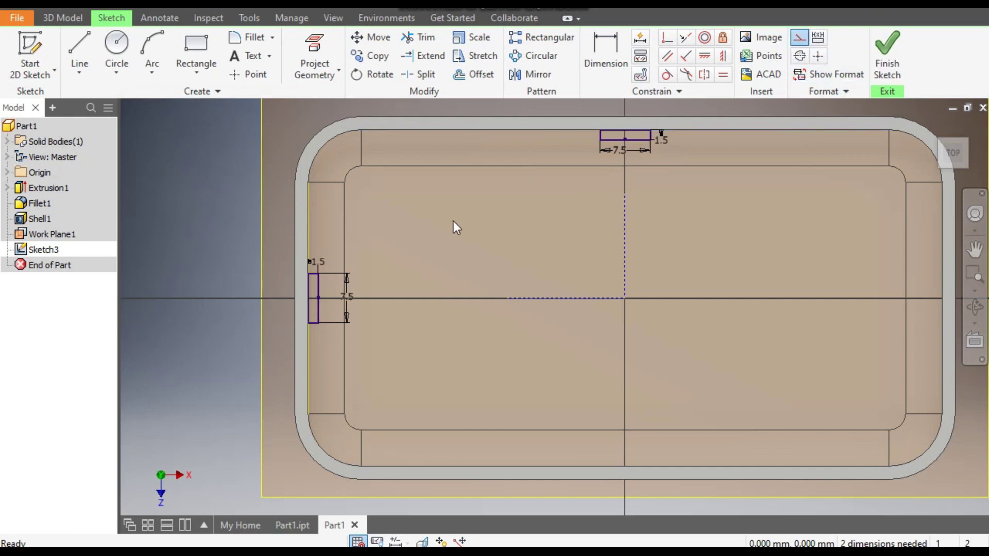
pyautogui.click(311, 226)
pyautogui.click(798, 39)
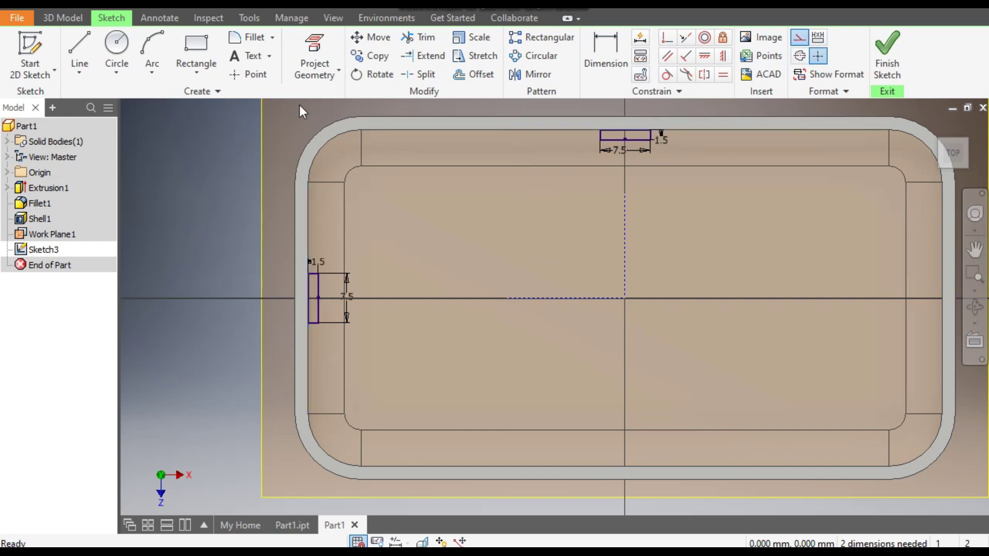
# Step: Mirror the rear-wall rectangle across the horizontal construction line onto the opposite long wall
pyautogui.click(542, 75)
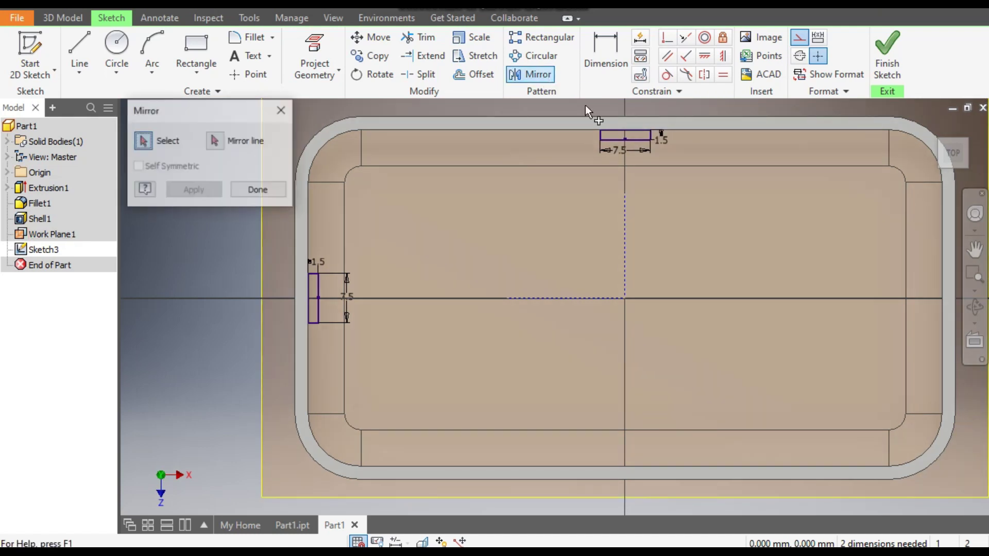
pyautogui.moveTo(638, 146); pyautogui.dragTo(586, 151)
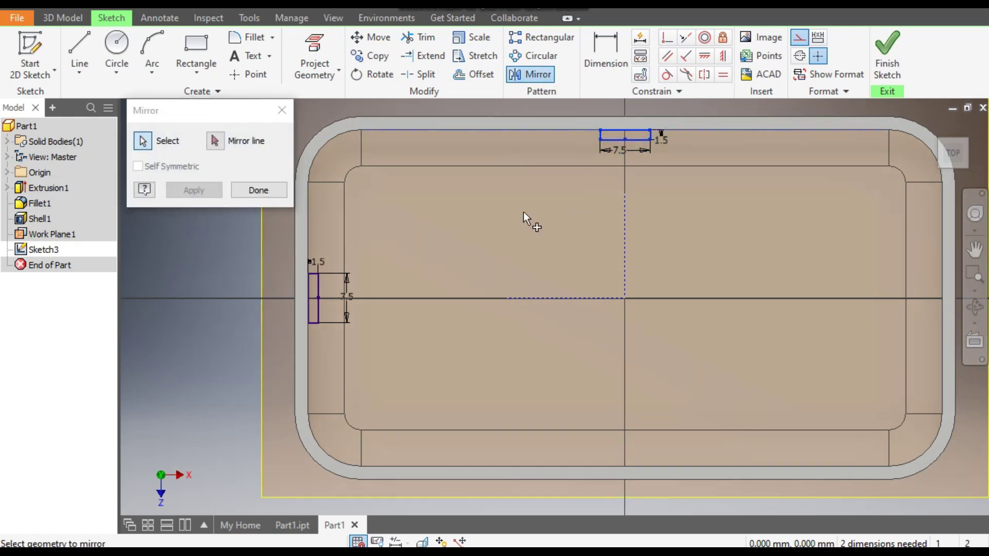
pyautogui.click(215, 141)
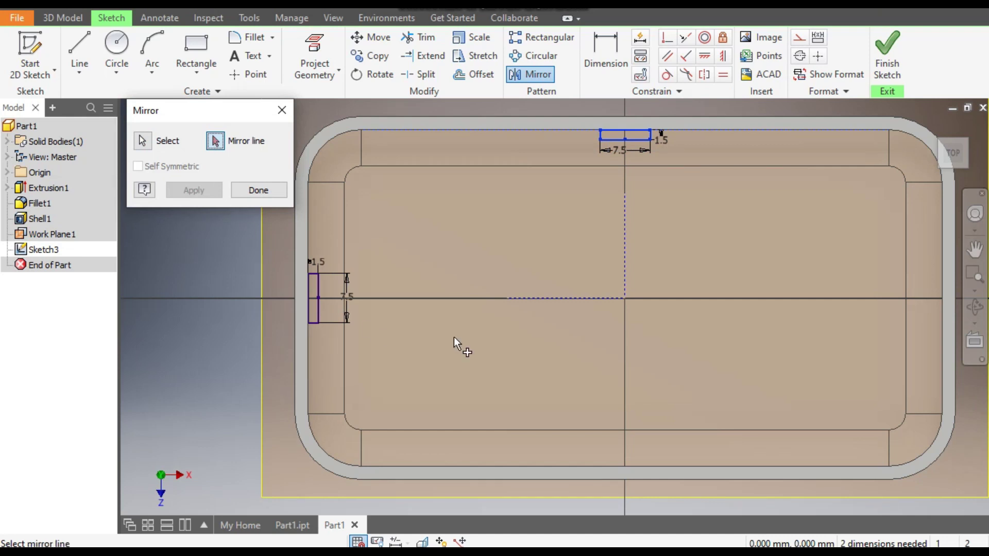
pyautogui.click(551, 300)
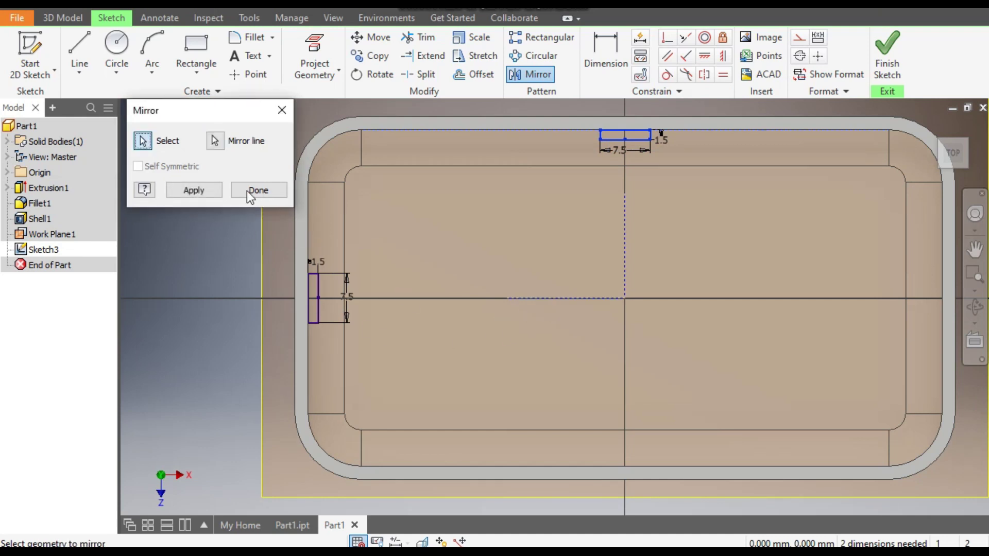
pyautogui.click(202, 193)
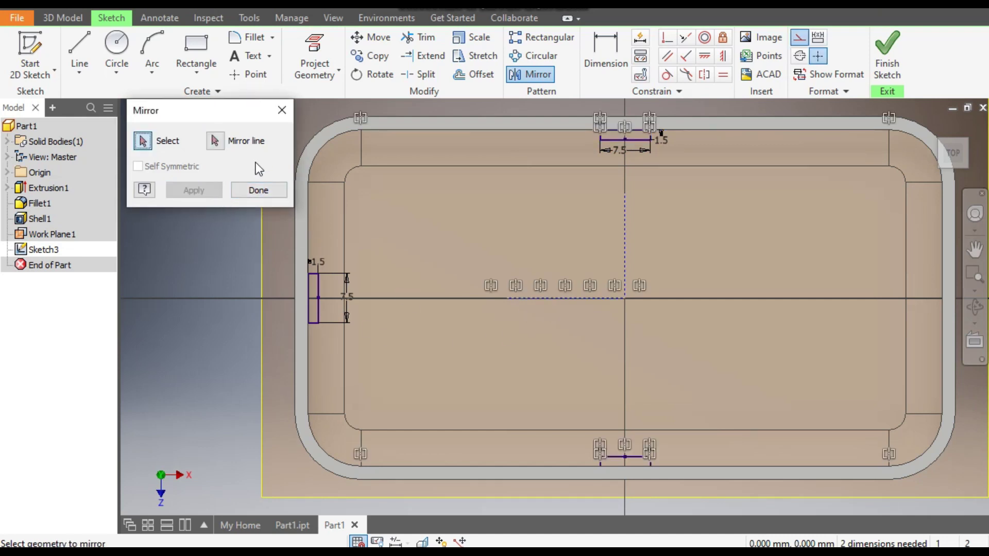
pyautogui.click(258, 190)
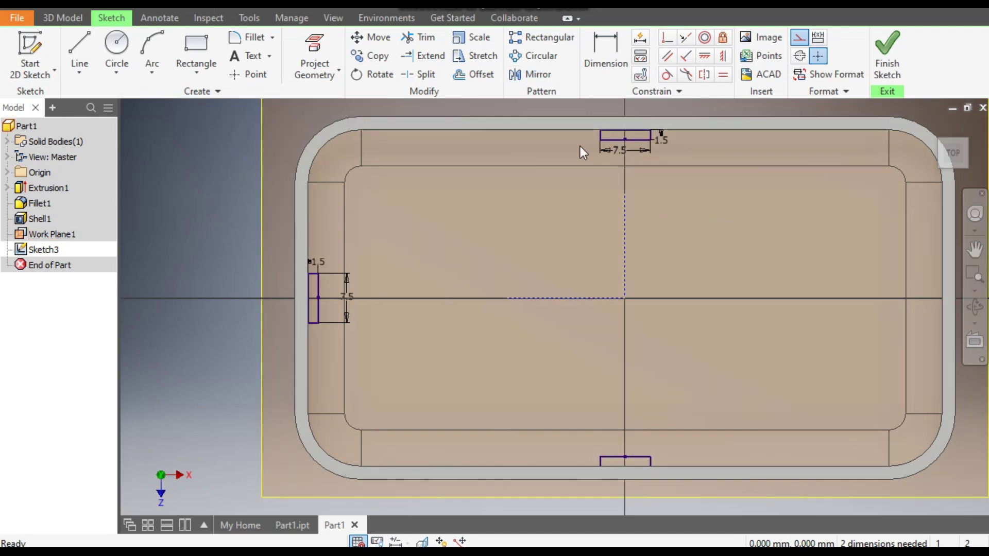
# Step: Mirror the left-wall rectangle across the vertical construction line onto the opposite short wall and finish the sketch
pyautogui.click(531, 75)
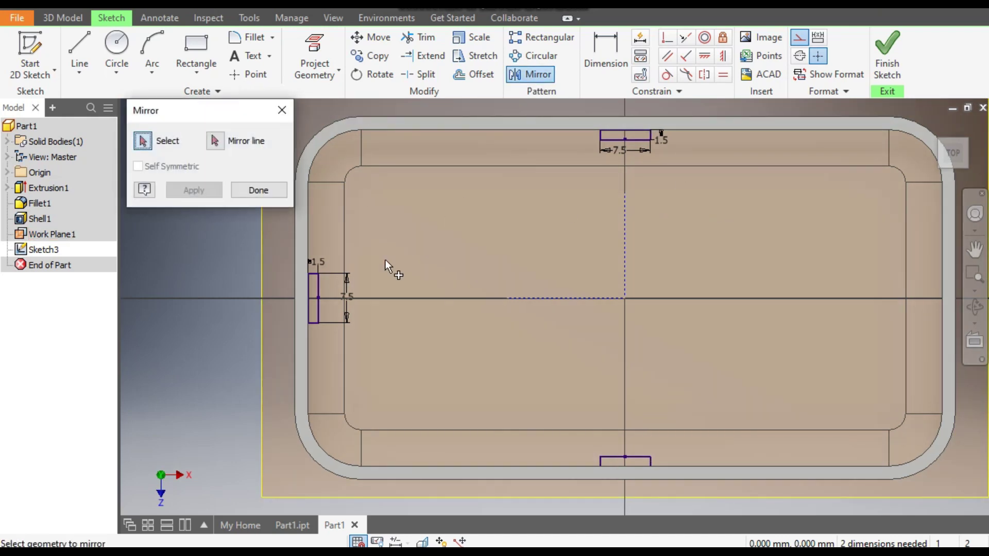
pyautogui.moveTo(320, 322); pyautogui.dragTo(298, 344)
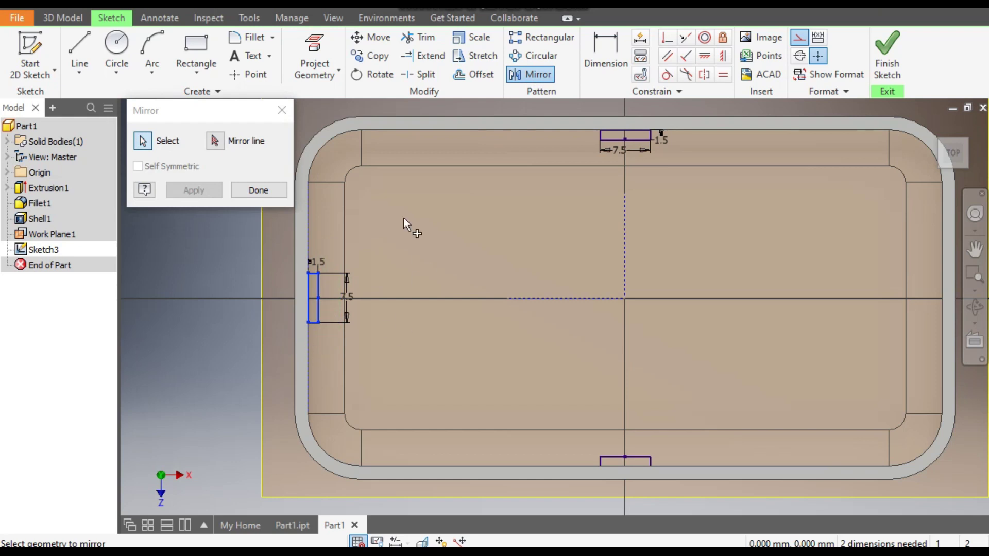
pyautogui.click(212, 143)
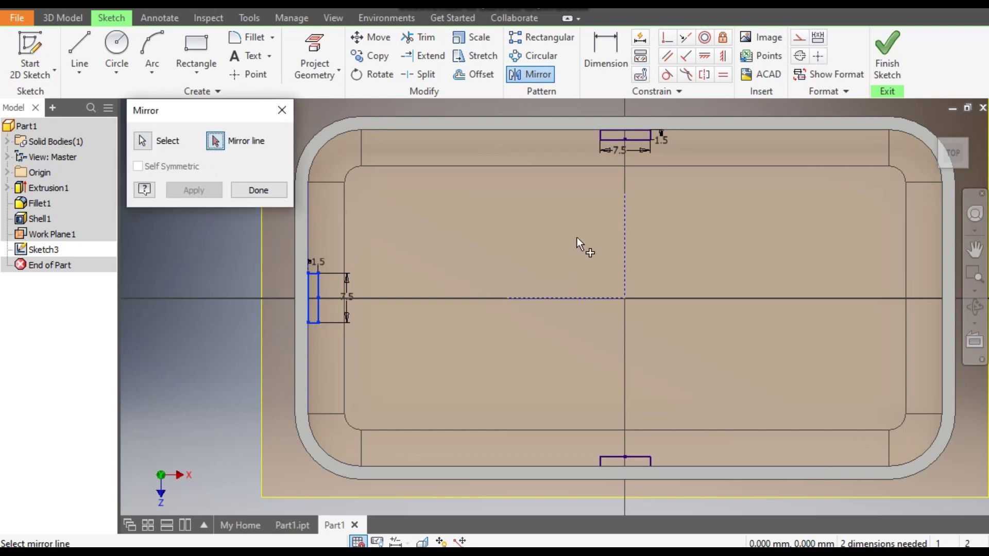
pyautogui.click(626, 235)
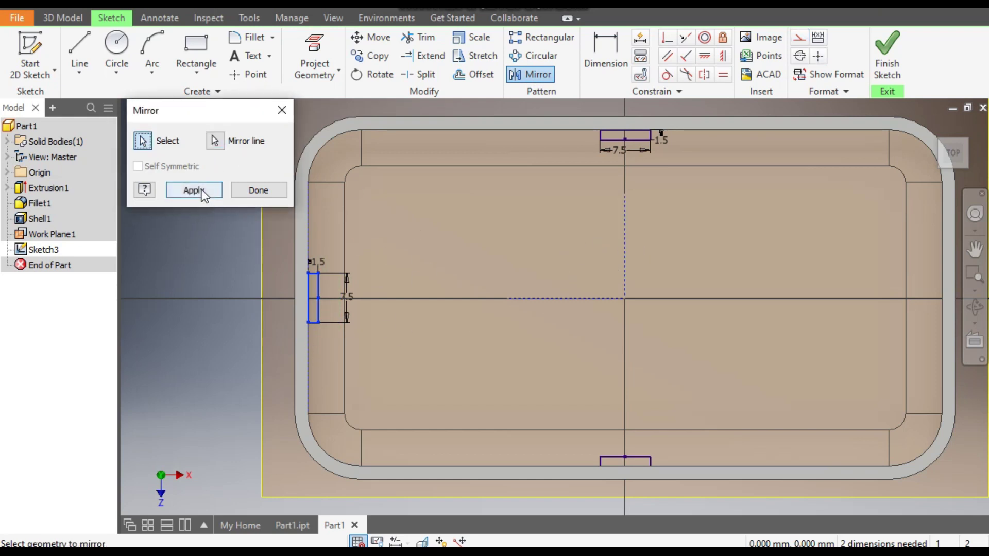
pyautogui.click(193, 190)
pyautogui.click(252, 190)
pyautogui.moveTo(587, 275); pyautogui.dragTo(538, 281, button='middle')
pyautogui.click(887, 51)
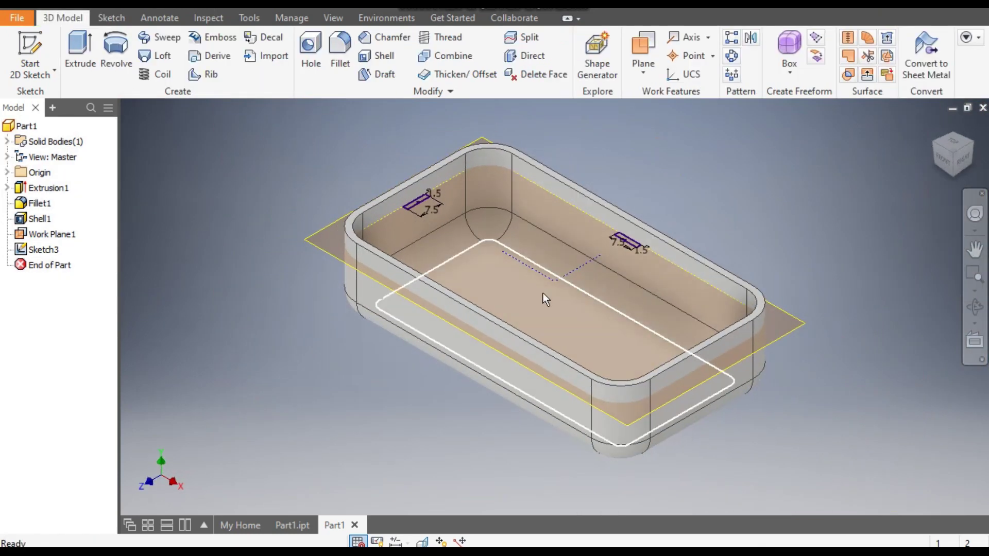
# Step: Extrude the rectangular tab profiles on the tray's inner walls by 1.5 mm
pyautogui.click(82, 57)
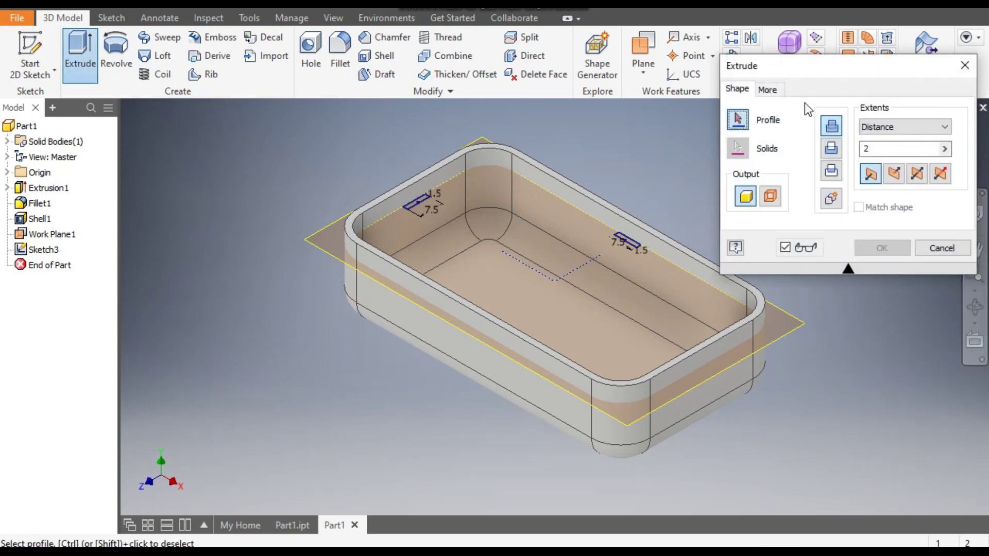
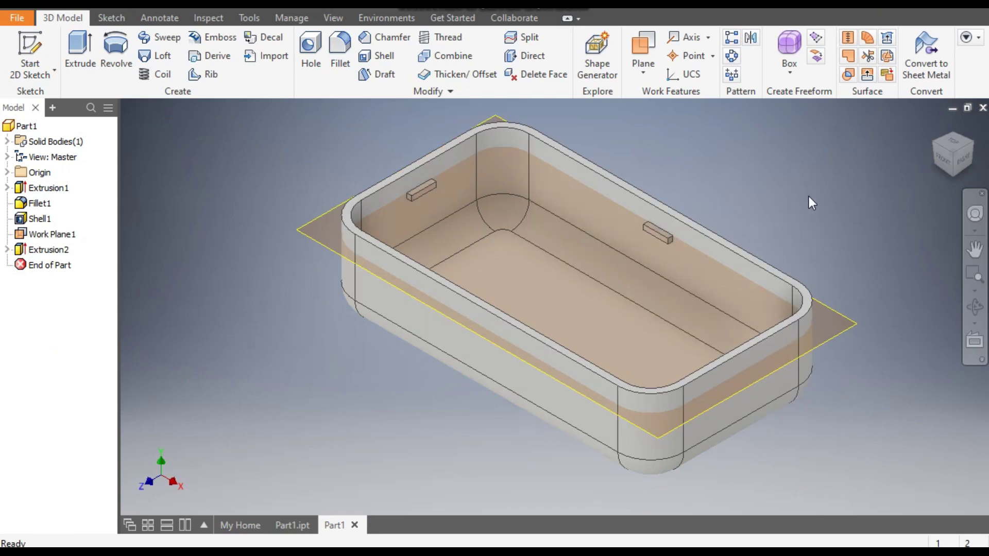
# Step: Start a new sketch on the top face of the tab on the rear long wall
pyautogui.scroll(10, 657, 219)
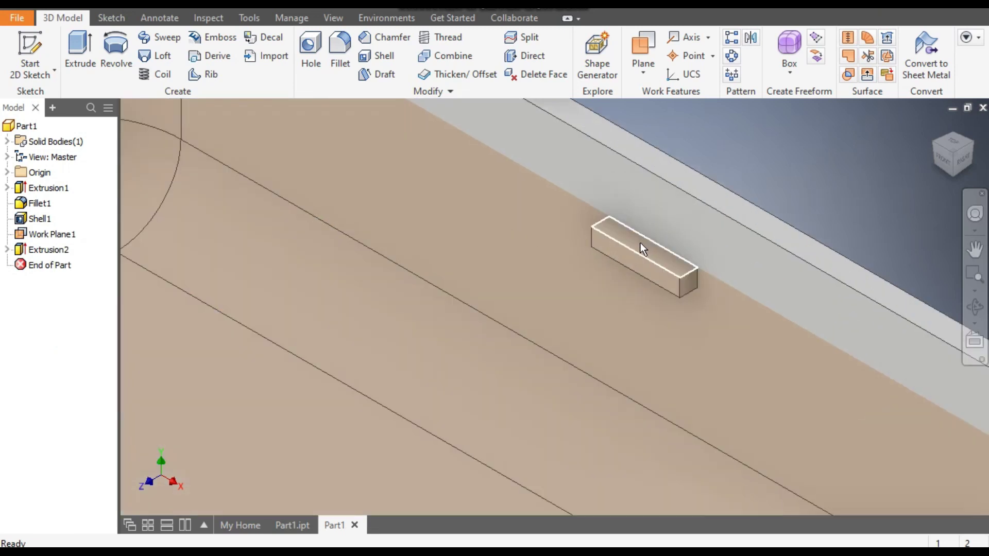
pyautogui.click(641, 242)
pyautogui.click(752, 228)
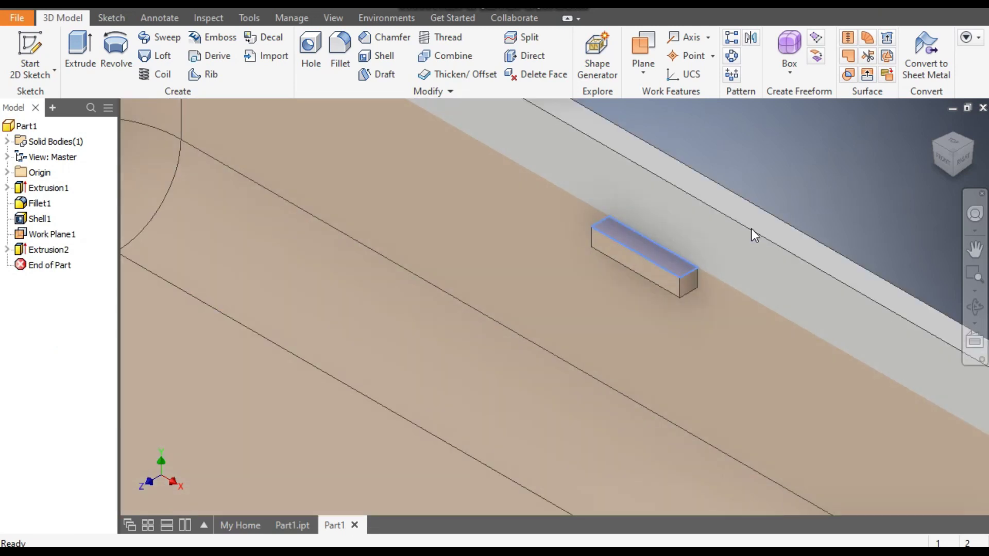
pyautogui.scroll(3, 626, 299)
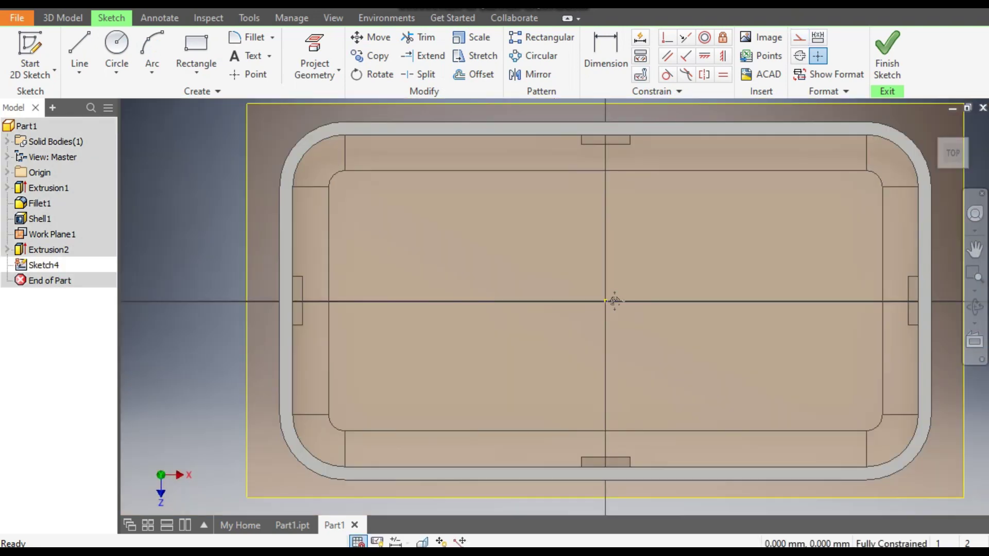
# Step: Project the tray's inner wall edges and rounded corners into the sketch as a closed outline and finish the sketch
pyautogui.click(313, 45)
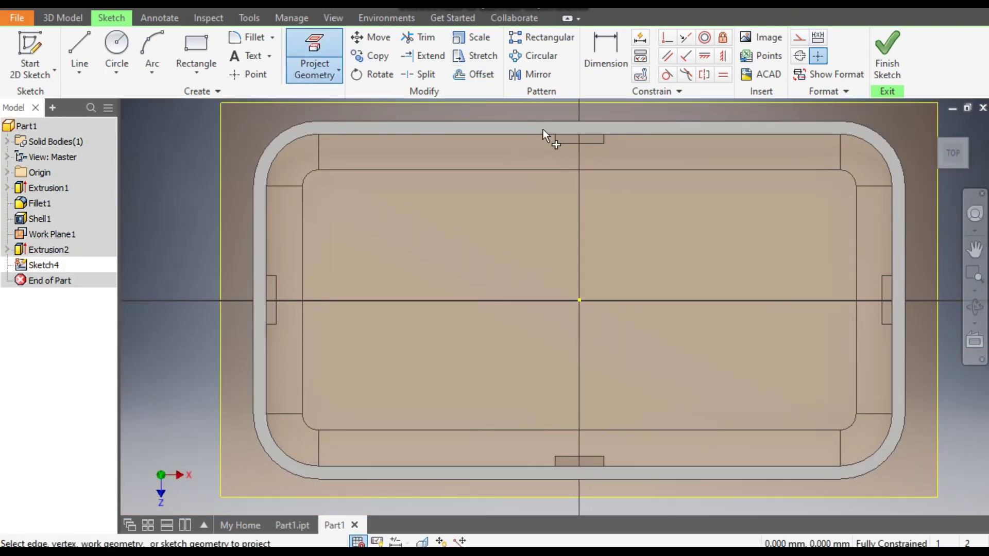
pyautogui.click(422, 135)
pyautogui.click(290, 143)
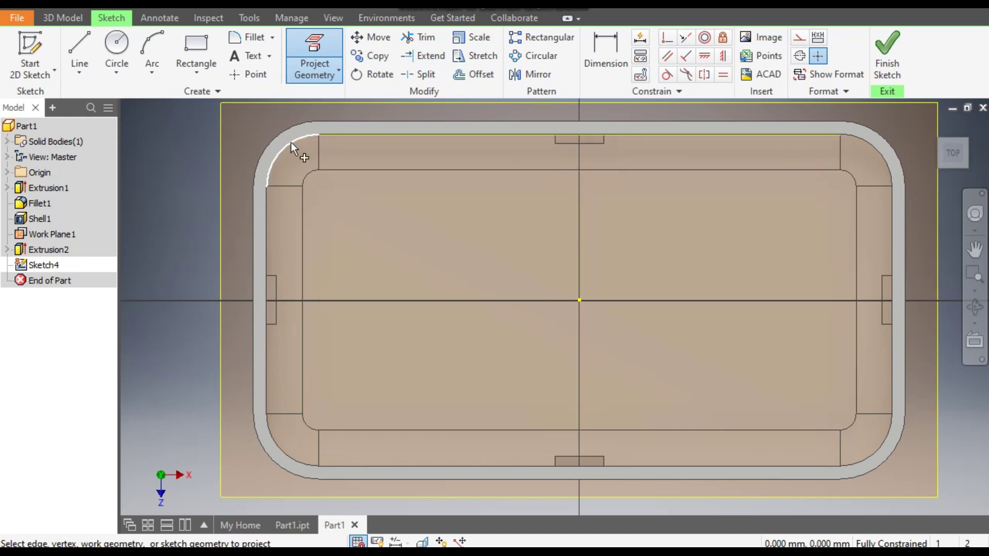
pyautogui.click(269, 255)
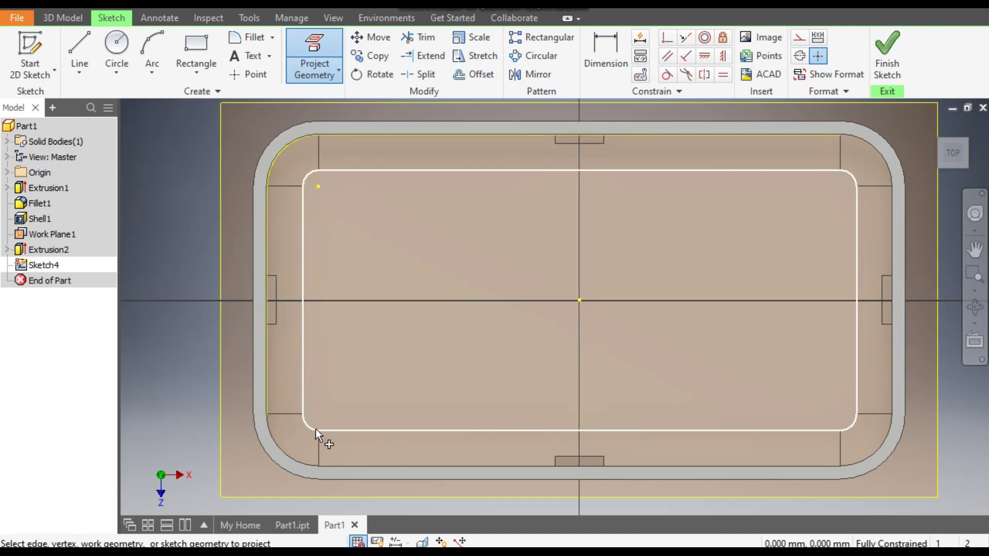
pyautogui.click(293, 457)
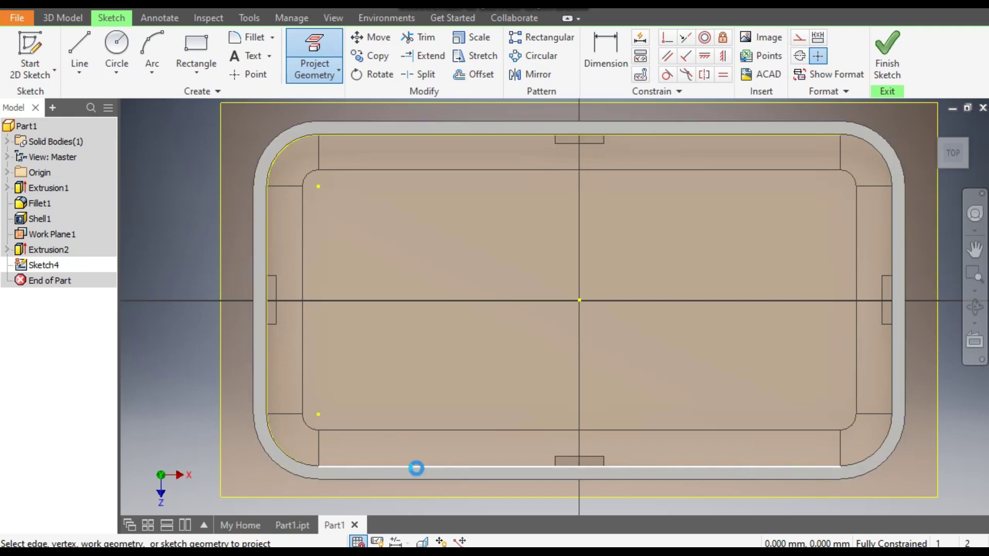
pyautogui.click(870, 458)
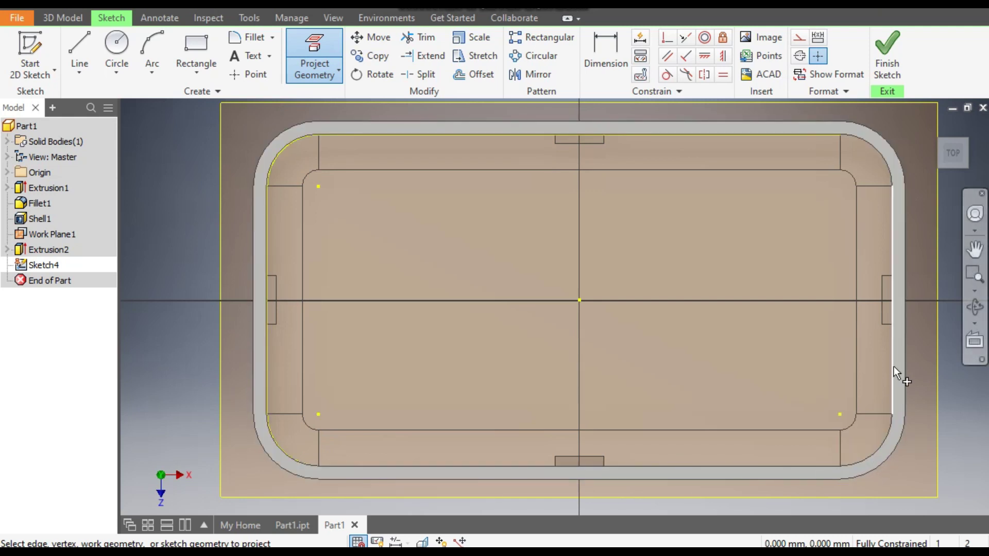
pyautogui.click(880, 157)
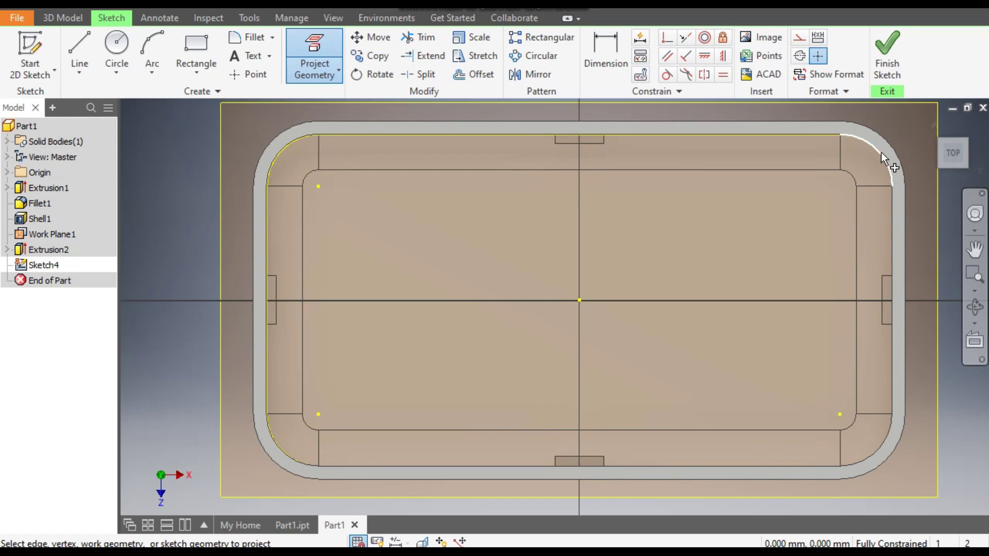
pyautogui.click(888, 48)
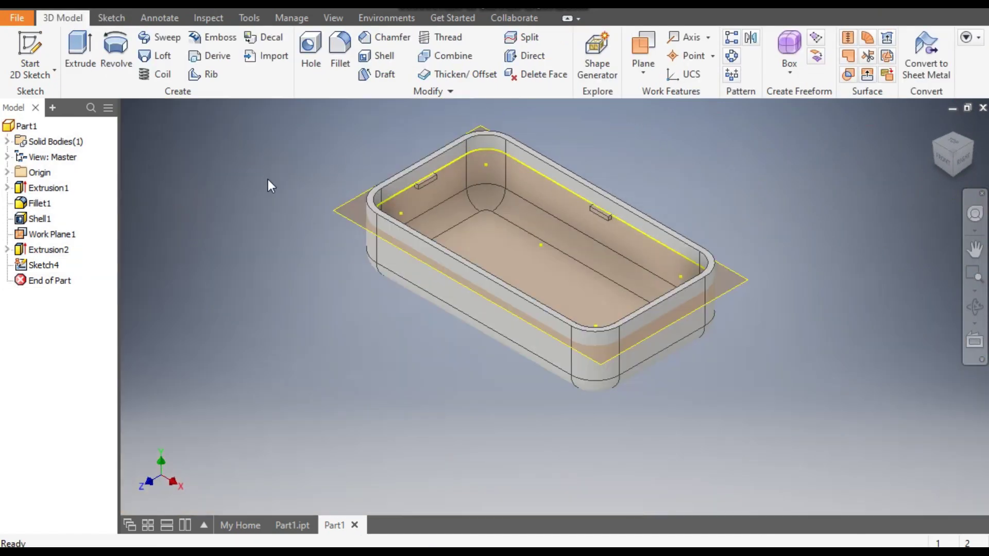
# Step: Extrude the projected inner outline upward by 2 mm as a new solid body
pyautogui.click(75, 47)
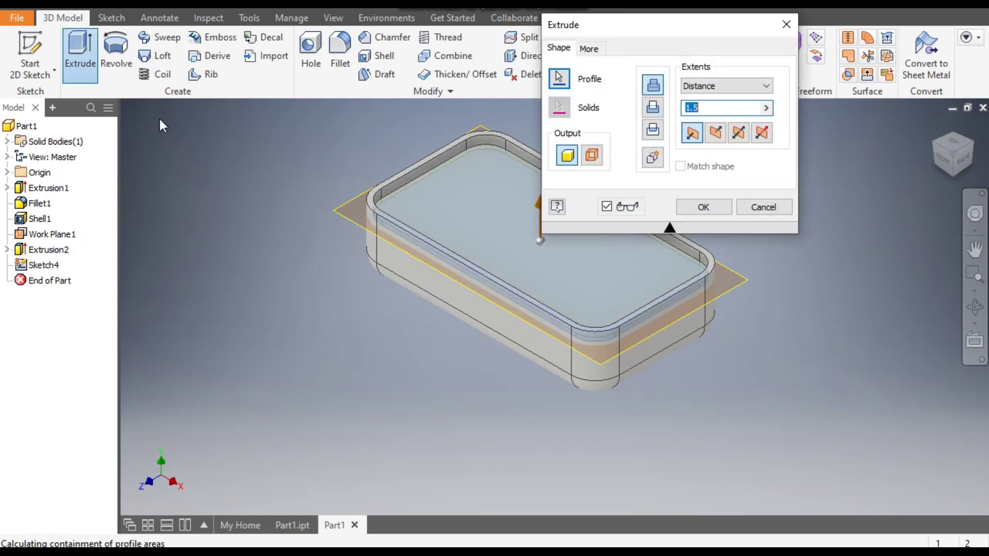
pyautogui.moveTo(468, 281); pyautogui.dragTo(372, 279, button='middle')
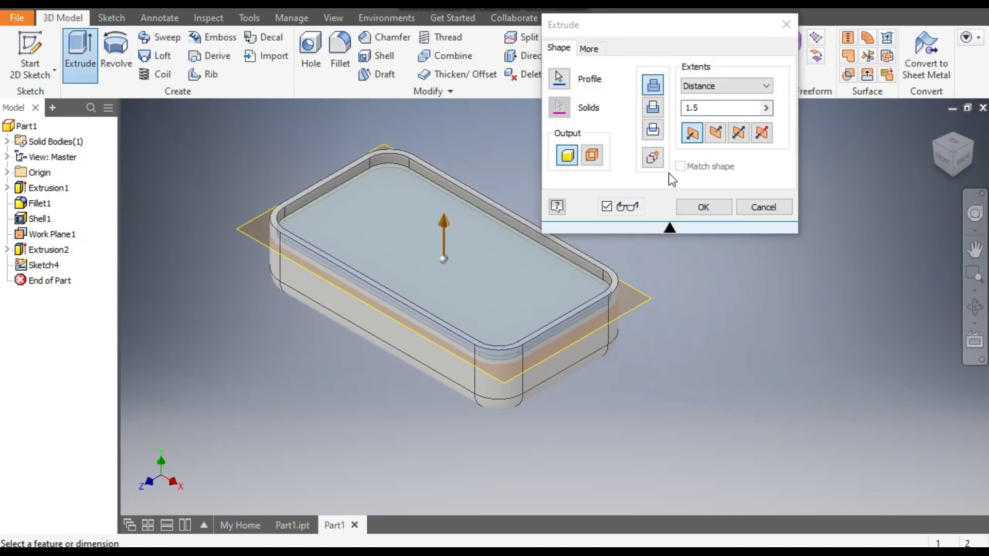
pyautogui.moveTo(704, 112); pyautogui.dragTo(683, 113)
pyautogui.write('2')
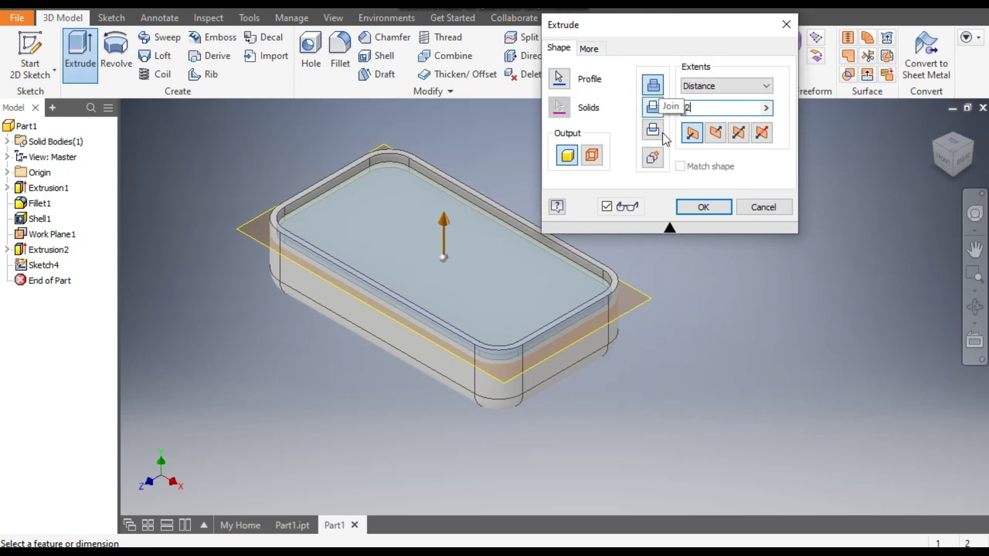
pyautogui.click(652, 160)
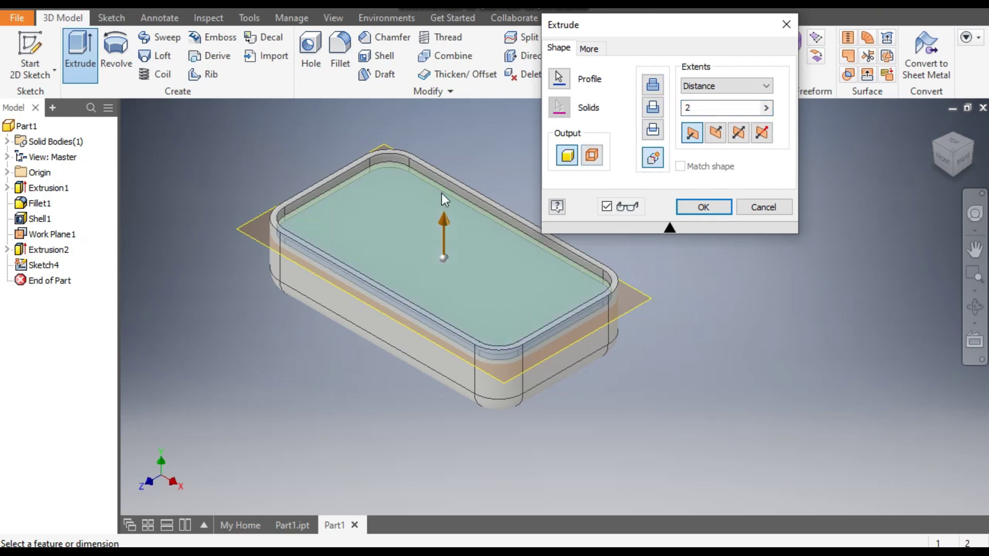
pyautogui.click(703, 207)
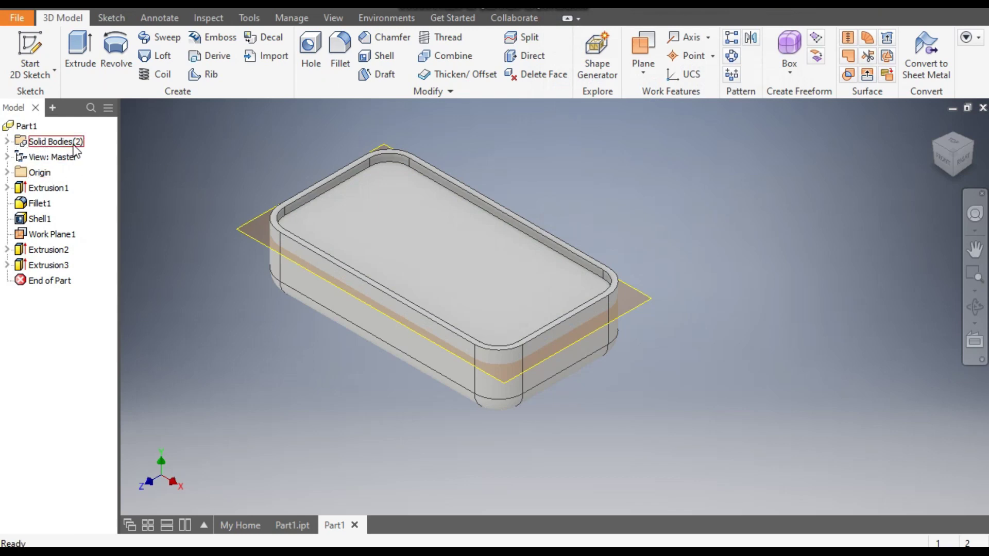
# Step: Identify the two solid bodies in the model tree and hide the tray body, Solid1
pyautogui.click(6, 141)
pyautogui.click(57, 157)
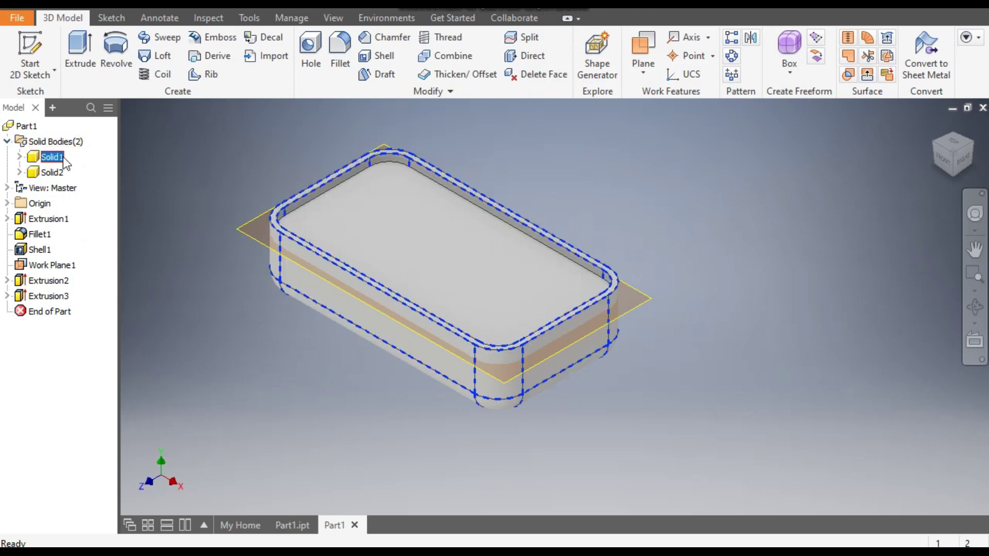
pyautogui.click(210, 168)
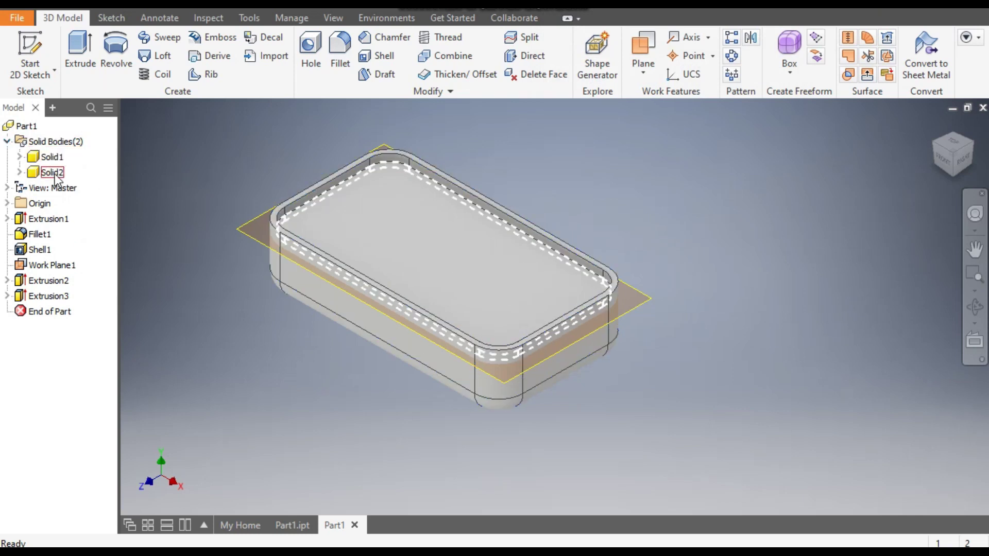
pyautogui.click(52, 172)
pyautogui.click(211, 160)
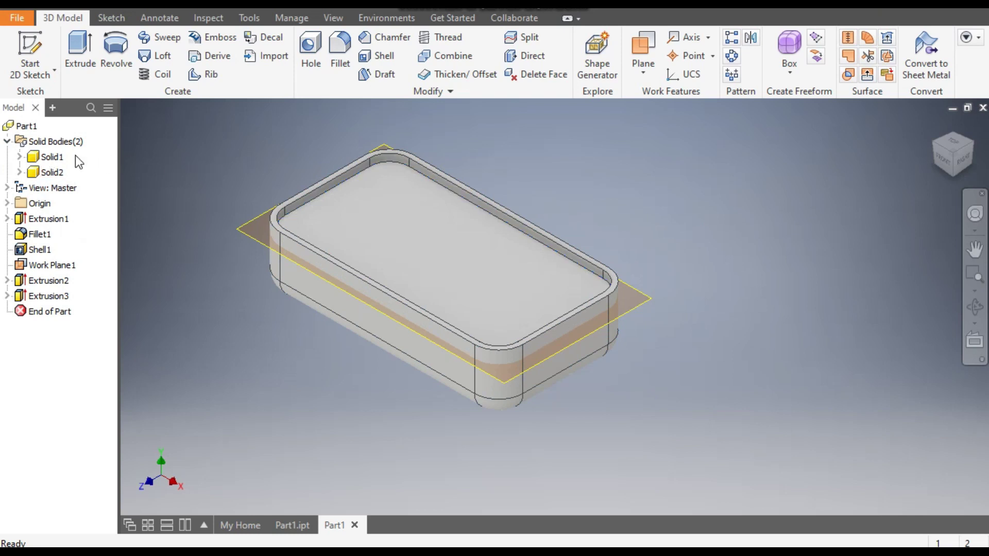
pyautogui.click(51, 157)
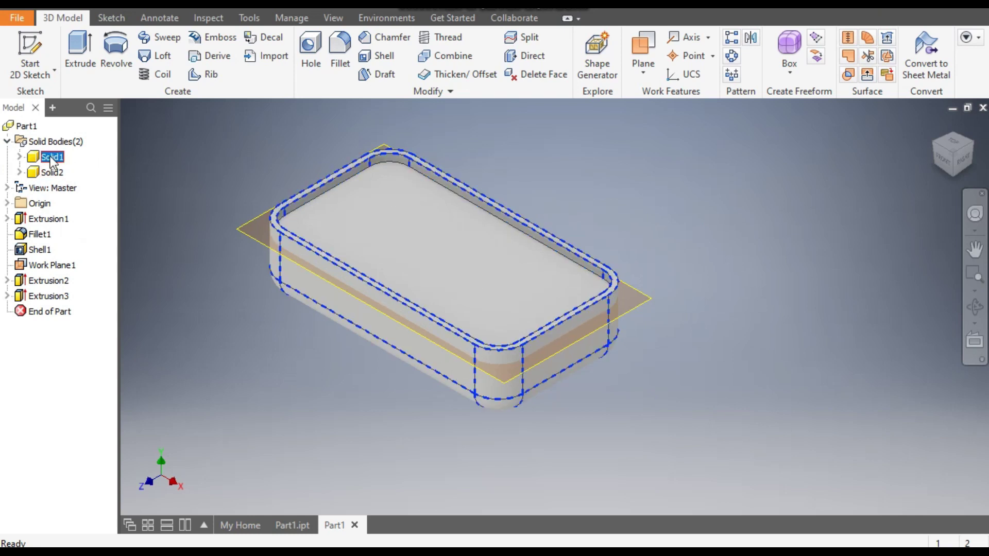
pyautogui.rightClick(52, 161)
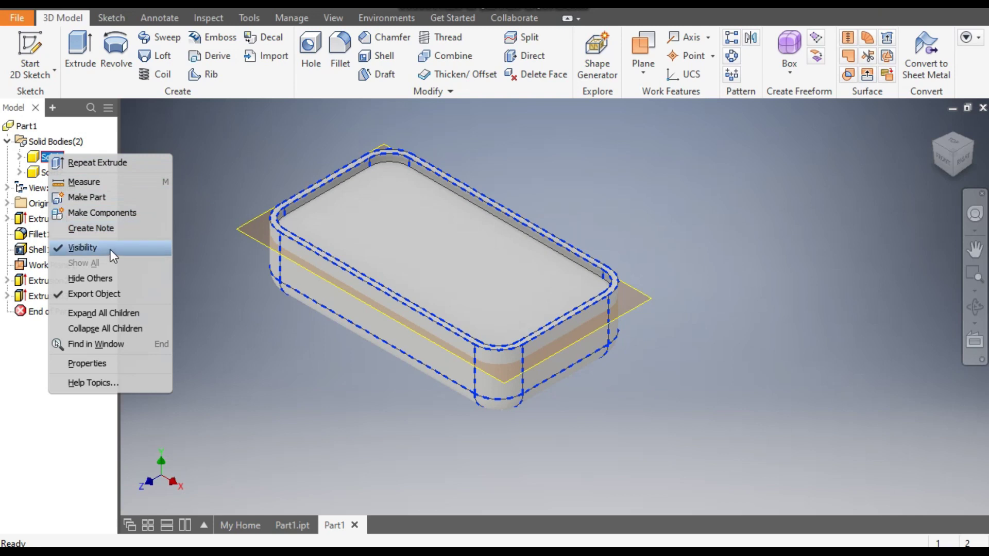
pyautogui.press('Escape')
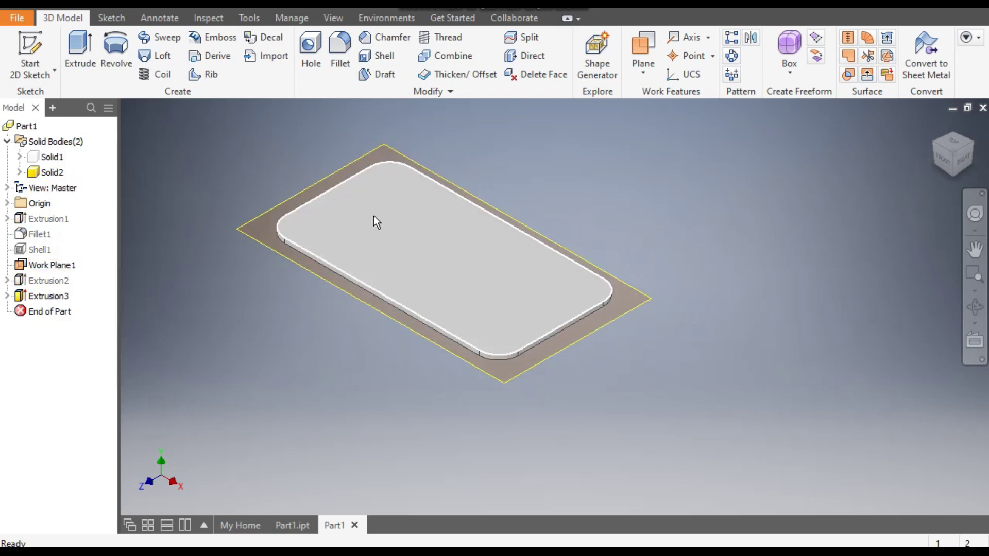
# Step: Hide Work Plane1 so that only the insert plate is displayed
pyautogui.click(52, 265)
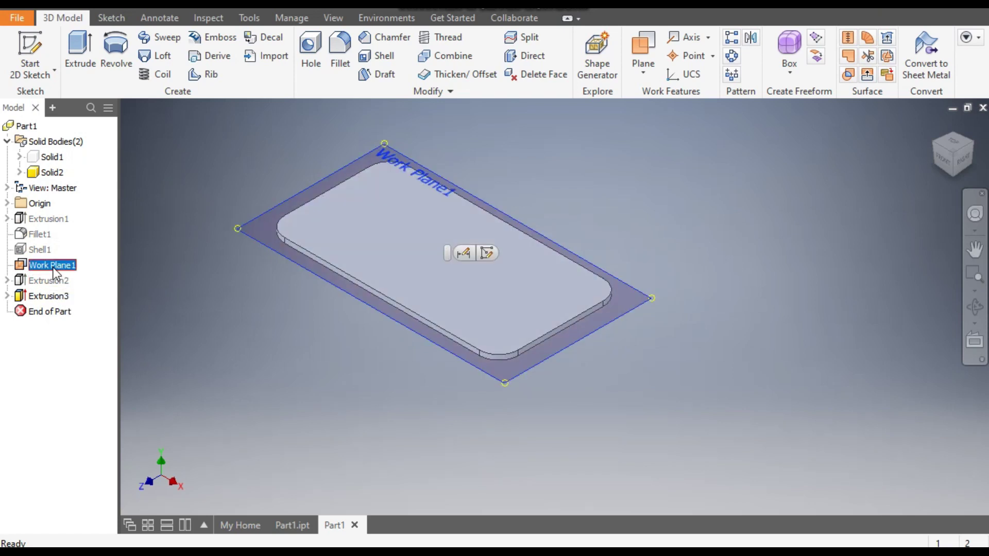
pyautogui.rightClick(54, 267)
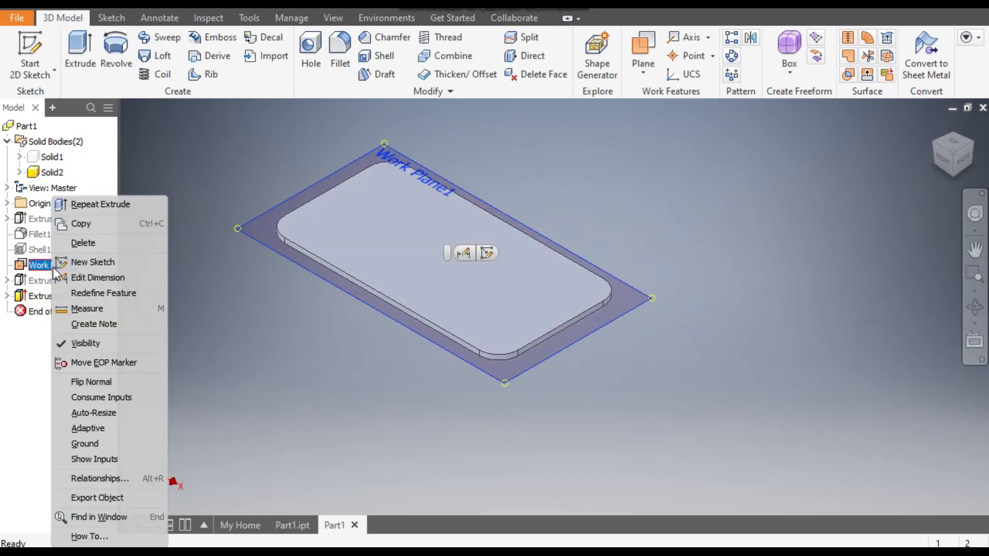
pyautogui.click(70, 342)
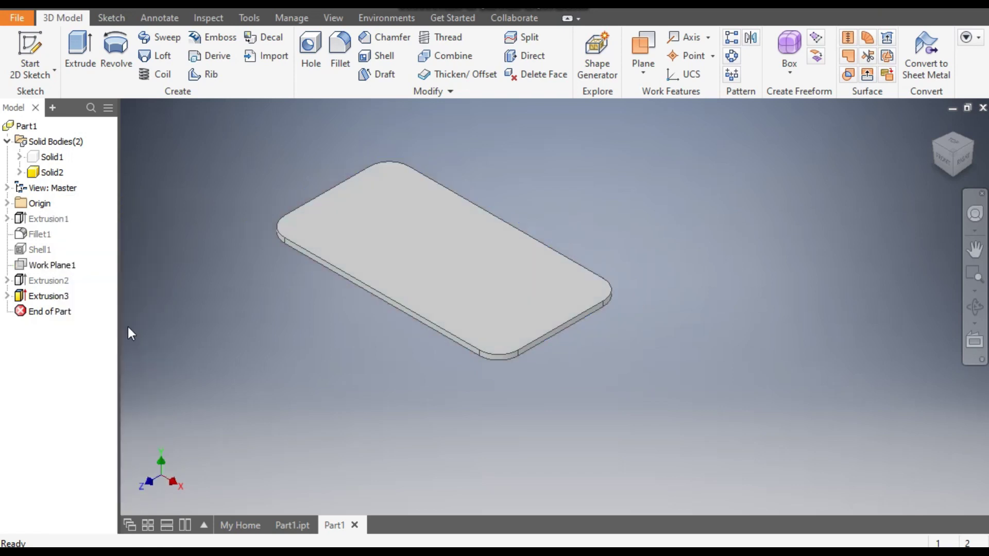
# Step: Sketch a 6-sided inscribed polygon of about 6 mm radius on the plate's top-face plane, centred about 66 mm left of the origin
pyautogui.click(377, 225)
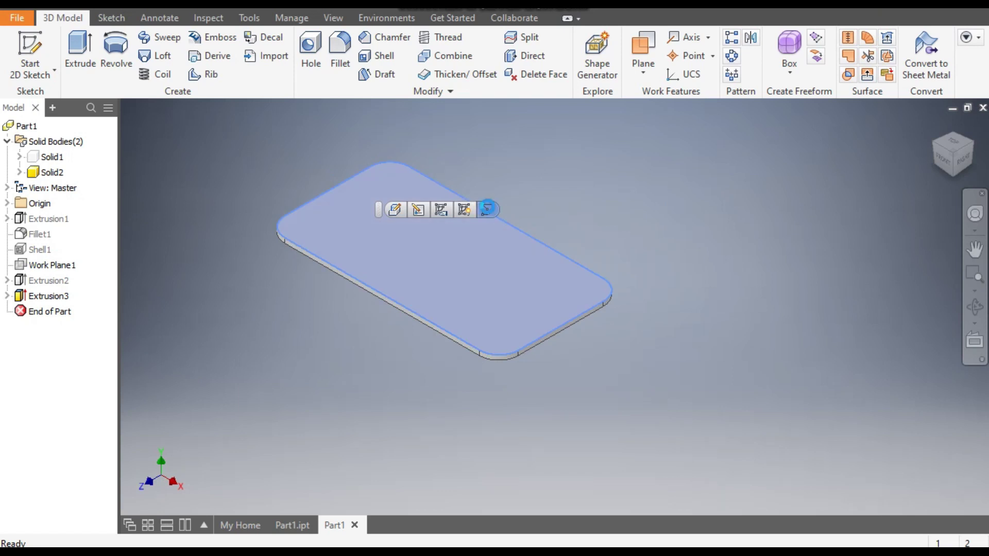
pyautogui.click(487, 208)
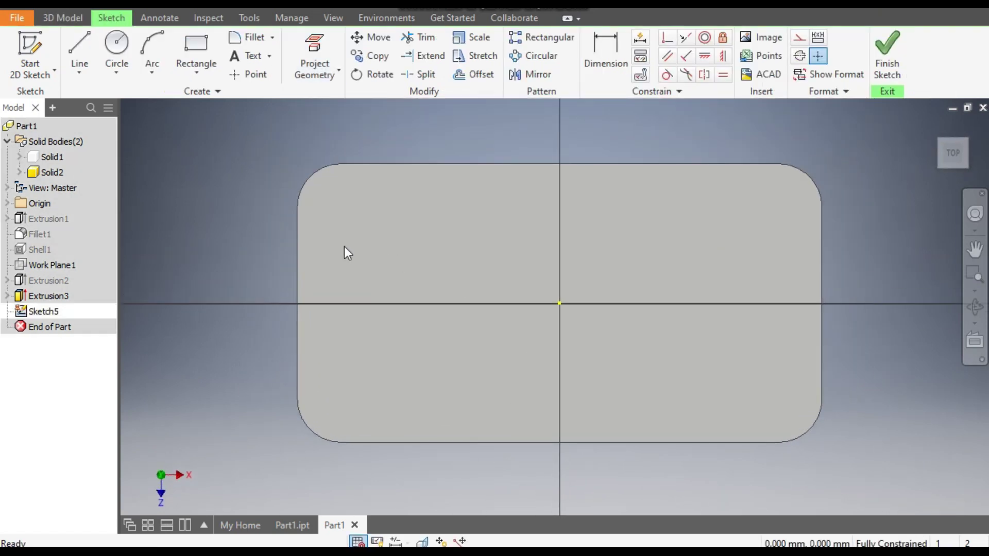
pyautogui.click(190, 72)
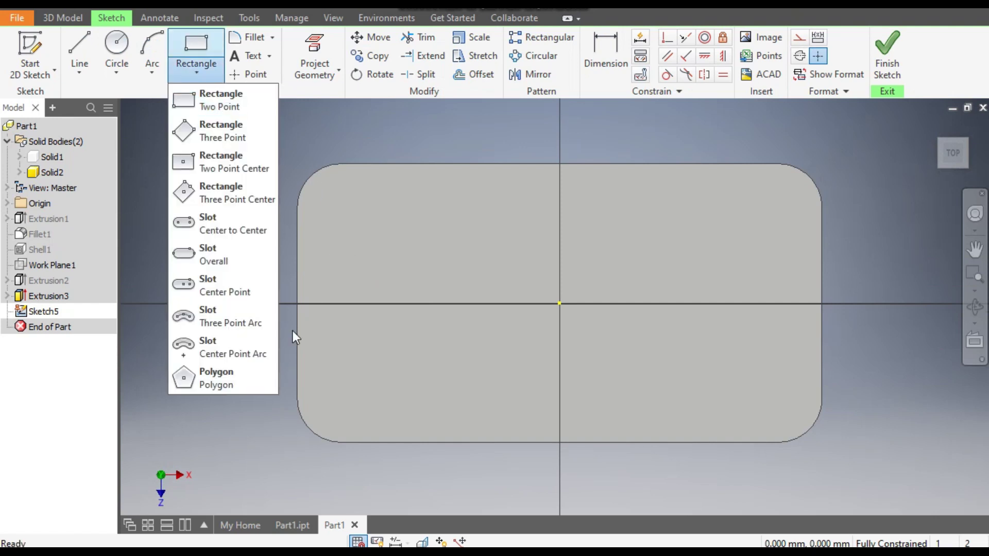
pyautogui.click(214, 378)
pyautogui.write('6')
pyautogui.click(198, 303)
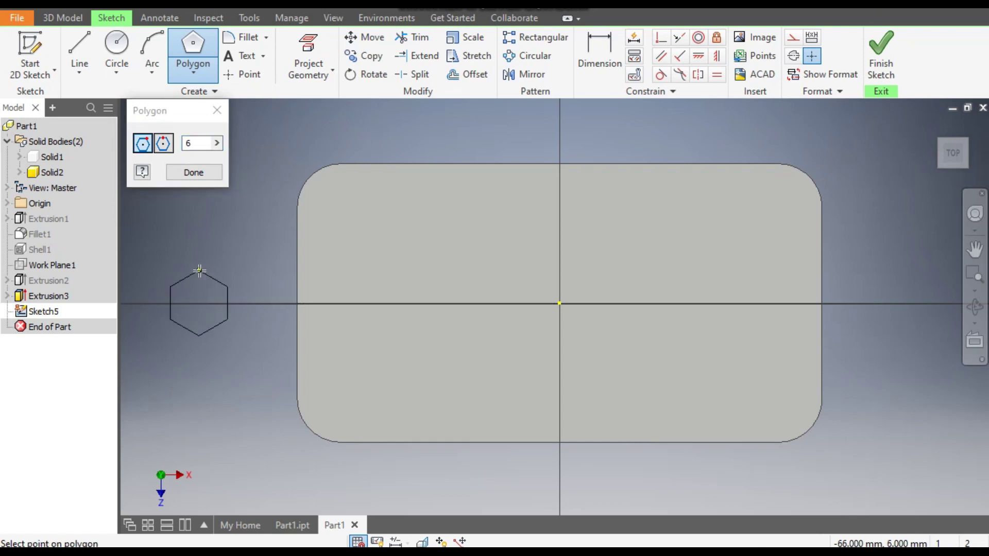
pyautogui.click(200, 271)
# Step: Dimension the hexagon's width between its two vertical sides as 8 mm
pyautogui.moveTo(379, 388)
pyautogui.mouseDown(button='middle')
pyautogui.moveTo(611, 372)
pyautogui.moveTo(623, 360)
pyautogui.mouseUp(button='middle')
pyautogui.click(609, 45)
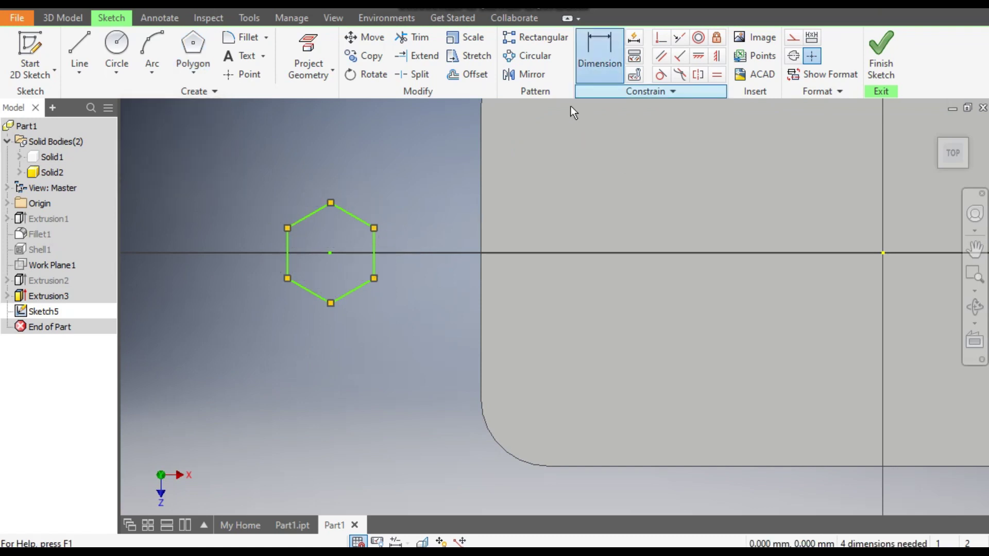
pyautogui.click(372, 250)
pyautogui.click(329, 168)
pyautogui.write('8')
pyautogui.press('Return')
# Step: Dimension the horizontal distance from the hexagon's centre to the plate's left short edge as 9.5 mm
pyautogui.click(329, 253)
pyautogui.click(480, 257)
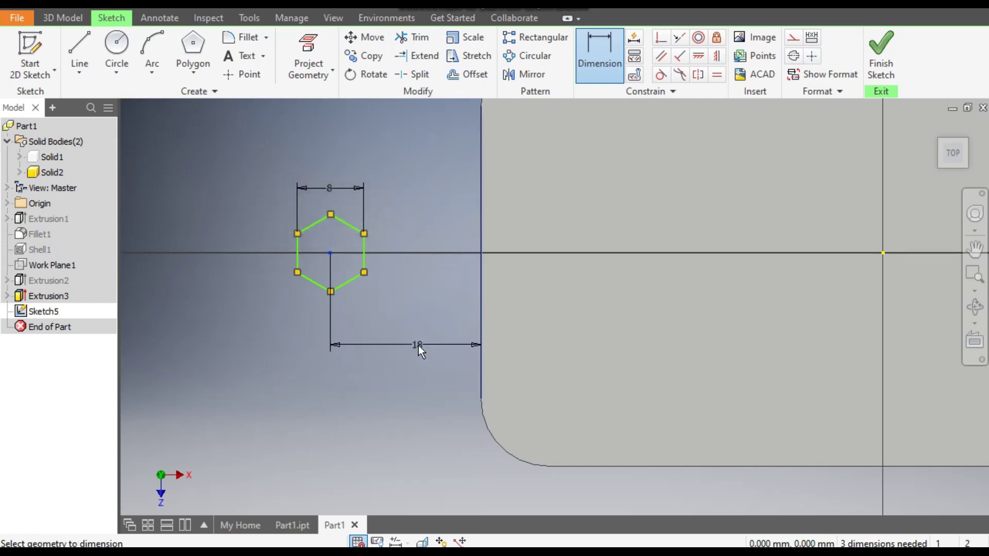
pyautogui.click(418, 346)
pyautogui.write('9.5')
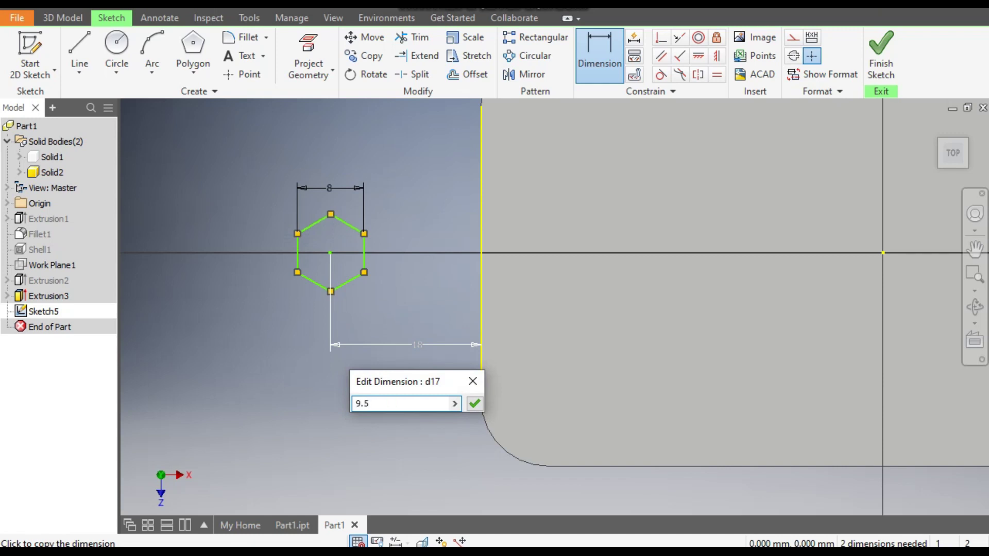
pyautogui.press('Return')
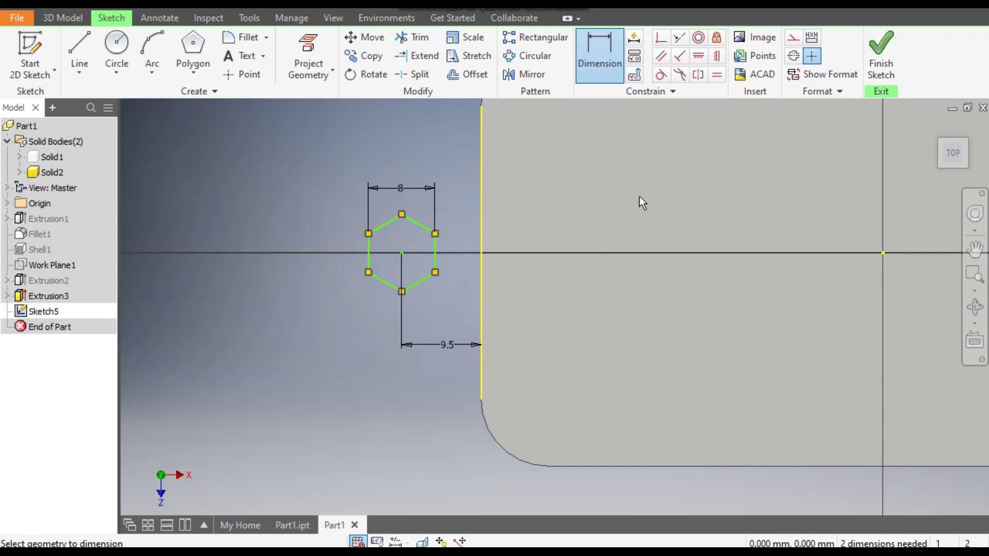
# Step: Constrain the hexagon's top vertex vertically in line with its centre, and its centre horizontally in line with the origin
pyautogui.click(717, 56)
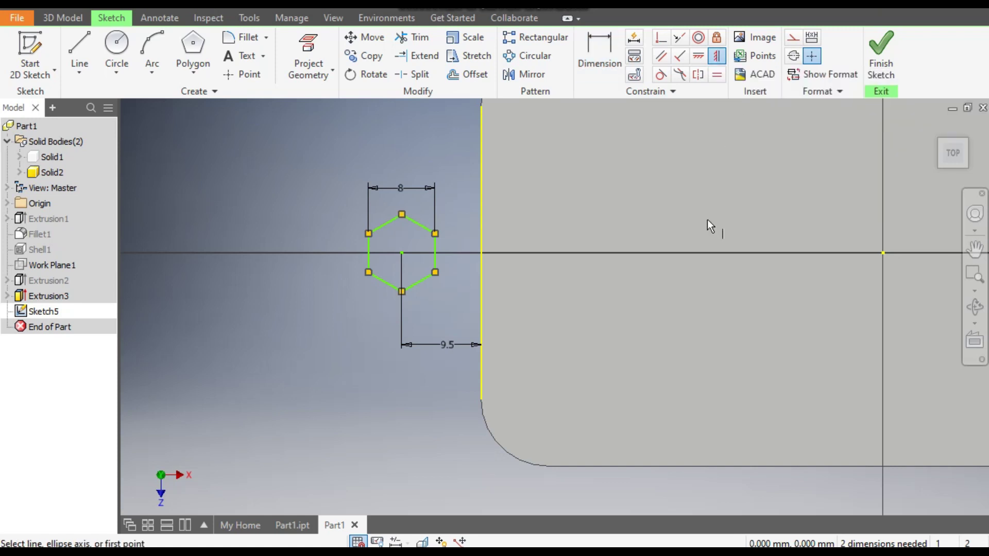
pyautogui.click(401, 215)
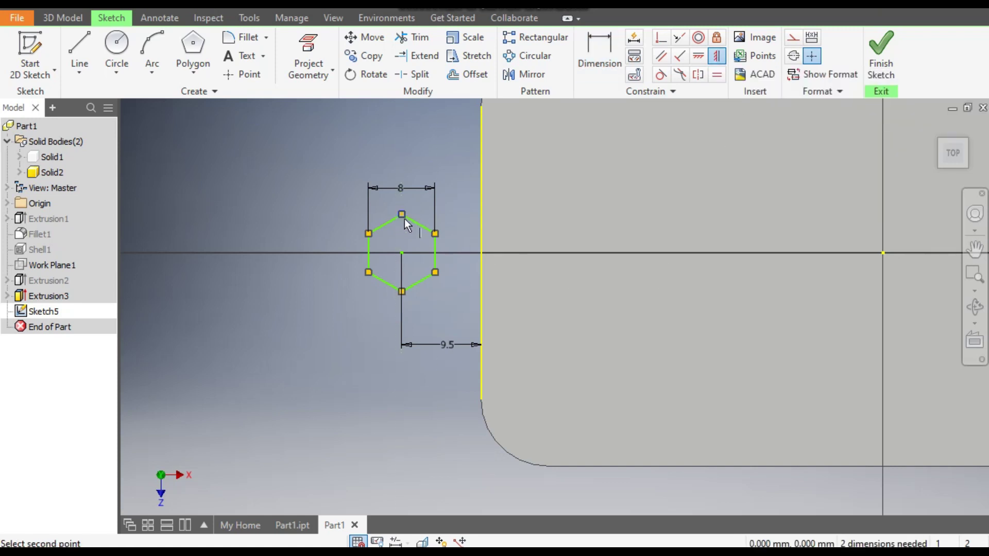
pyautogui.click(403, 251)
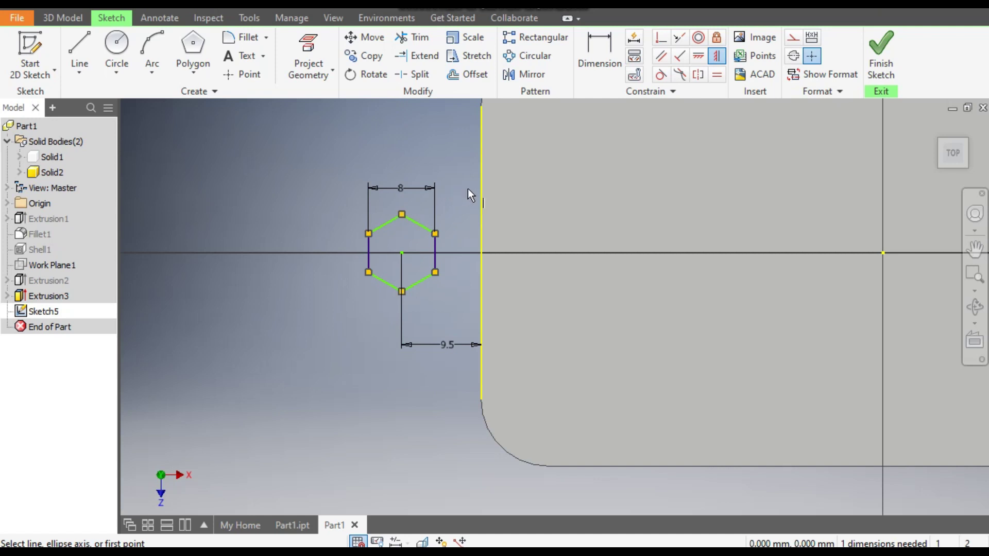
pyautogui.click(703, 60)
pyautogui.click(883, 253)
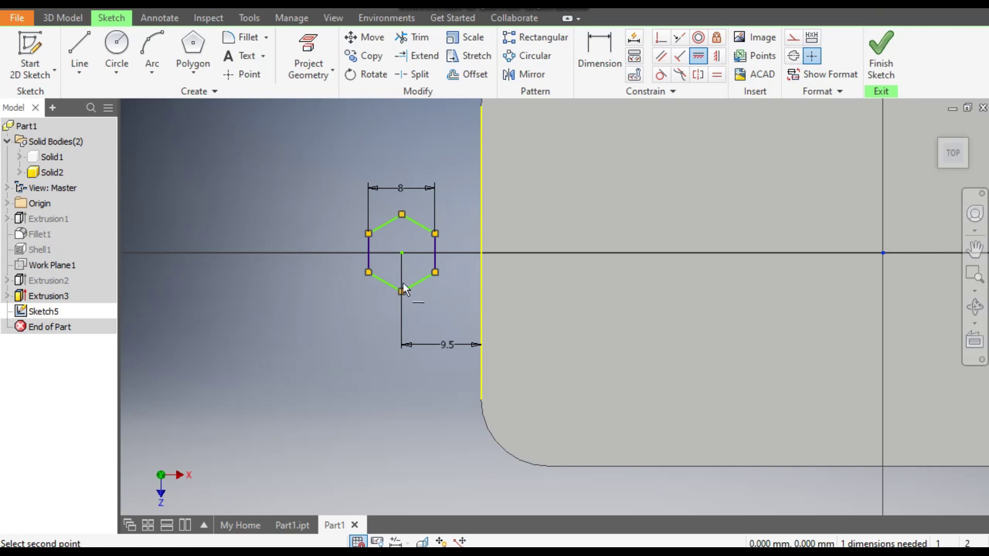
pyautogui.click(401, 253)
pyautogui.moveTo(488, 241); pyautogui.dragTo(462, 255, button='middle')
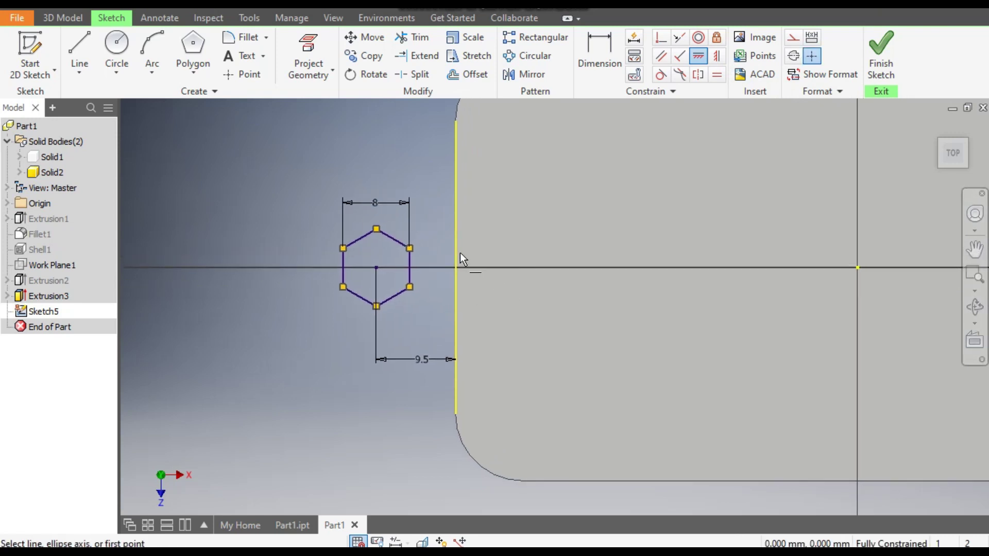
pyautogui.press('Escape')
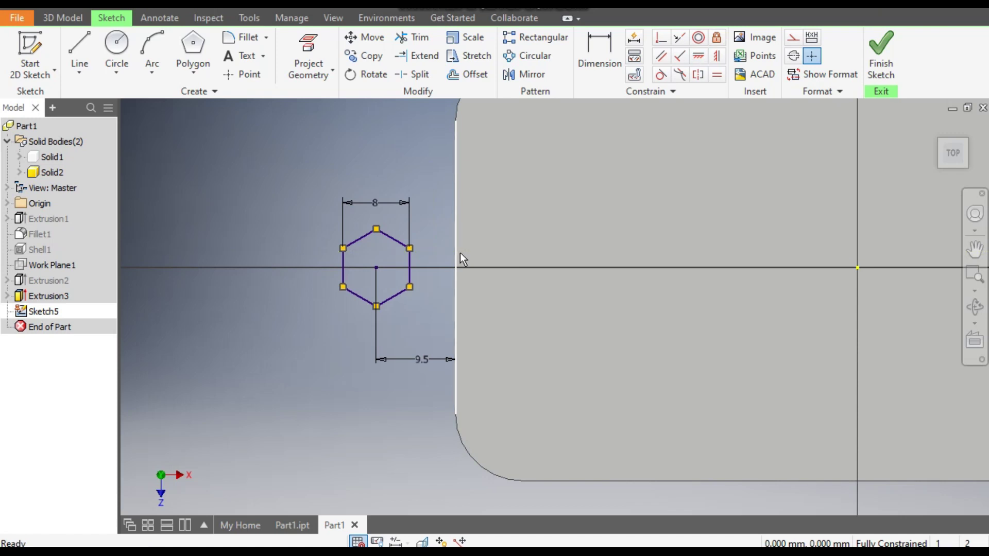
# Step: Convert the projected left short edge of the plate to construction geometry
pyautogui.click(455, 206)
pyautogui.click(792, 37)
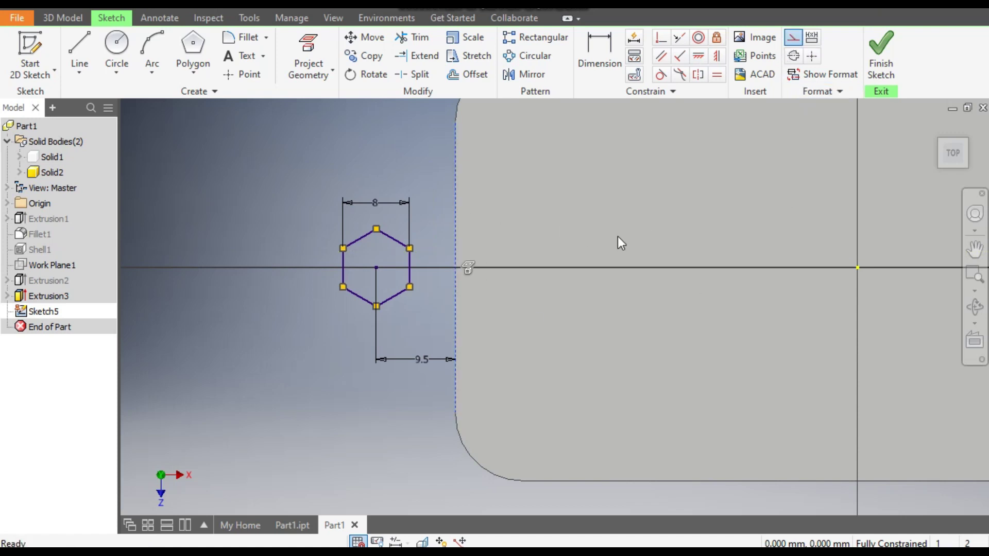
pyautogui.scroll(-2, 597, 265)
pyautogui.moveTo(597, 265)
pyautogui.mouseDown()
pyautogui.moveTo(541, 243)
pyautogui.moveTo(525, 262)
pyautogui.mouseUp()
pyautogui.press('Escape')
# Step: Project the plate's upper long edge into the sketch and convert it to construction geometry
pyautogui.click(596, 129)
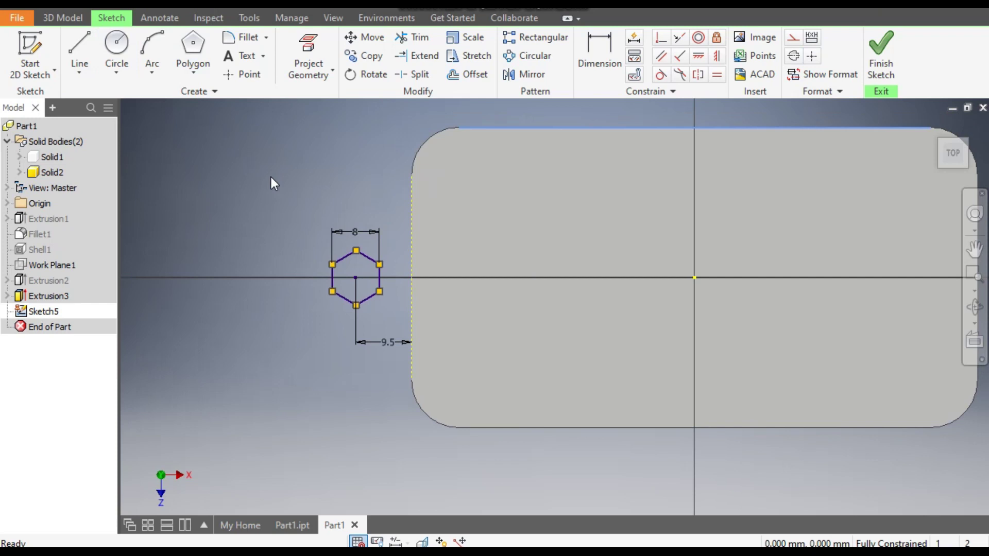
pyautogui.click(311, 60)
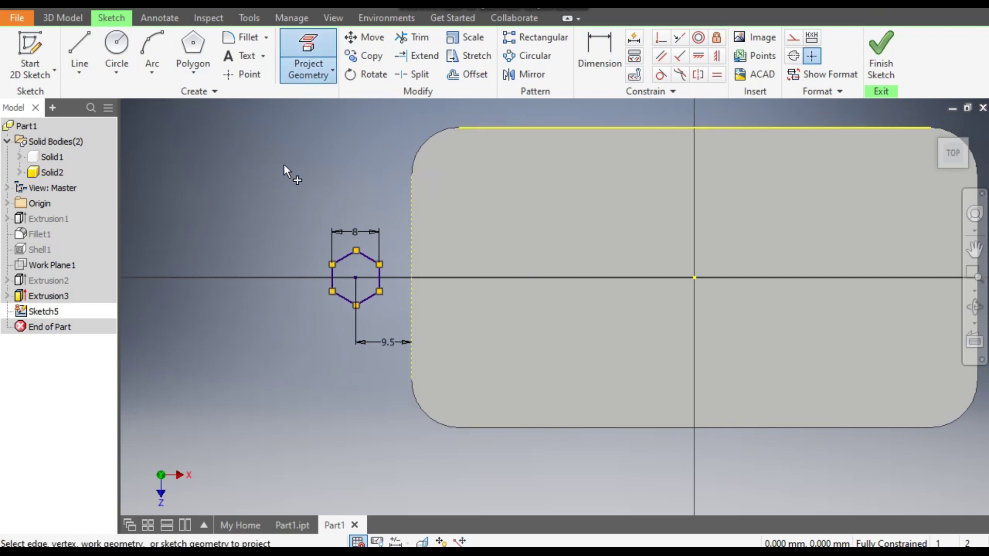
pyautogui.press('Escape')
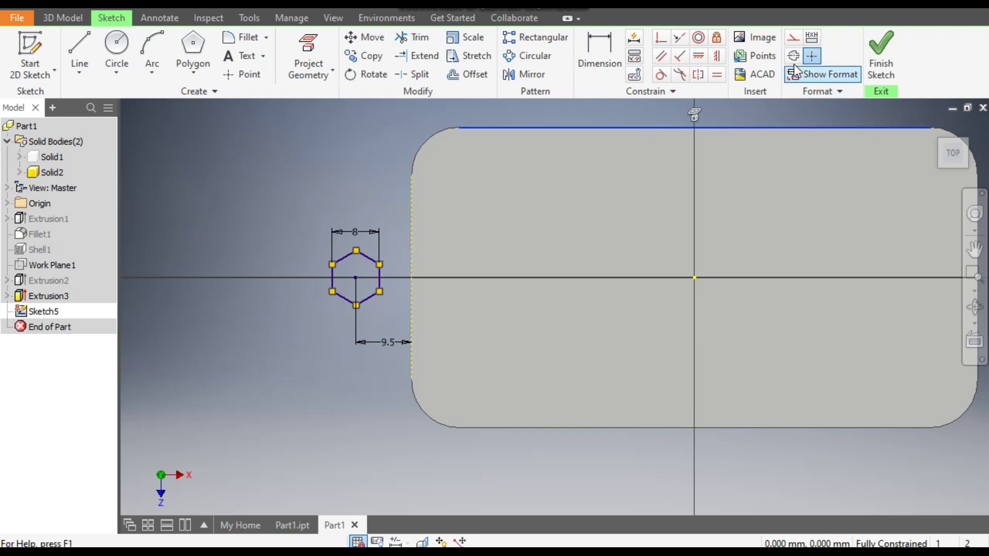
pyautogui.click(793, 38)
pyautogui.click(534, 216)
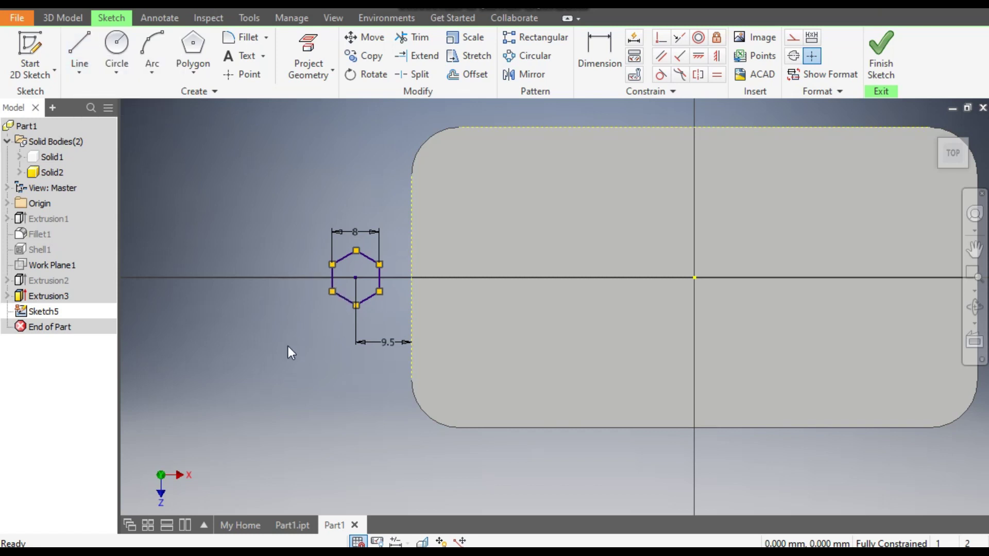
# Step: Pattern the hexagon rectangularly to the right along the plate's upper long edge, with 13 instances spaced 9.5 mm
pyautogui.click(545, 41)
pyautogui.moveTo(396, 226); pyautogui.dragTo(311, 323)
pyautogui.click(58, 154)
pyautogui.click(599, 127)
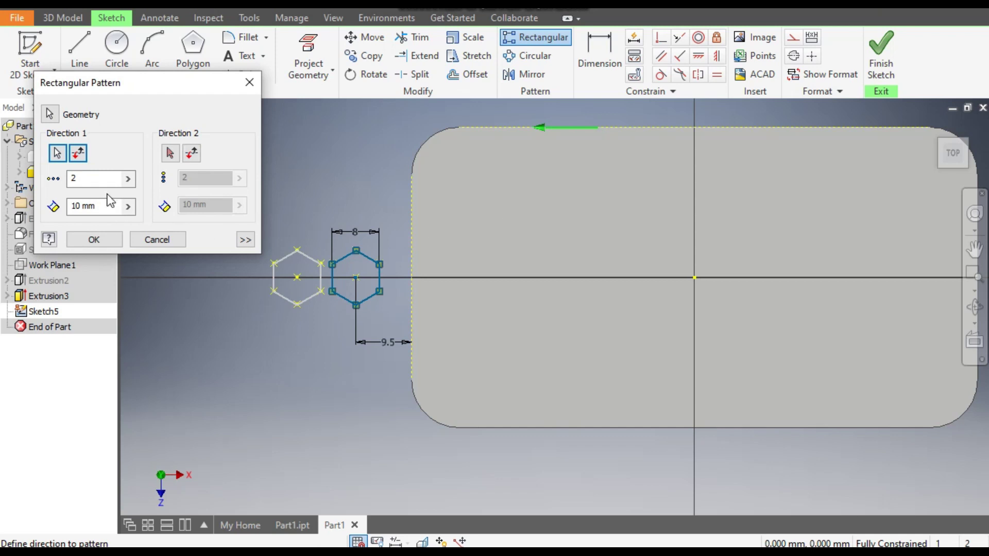
pyautogui.click(78, 154)
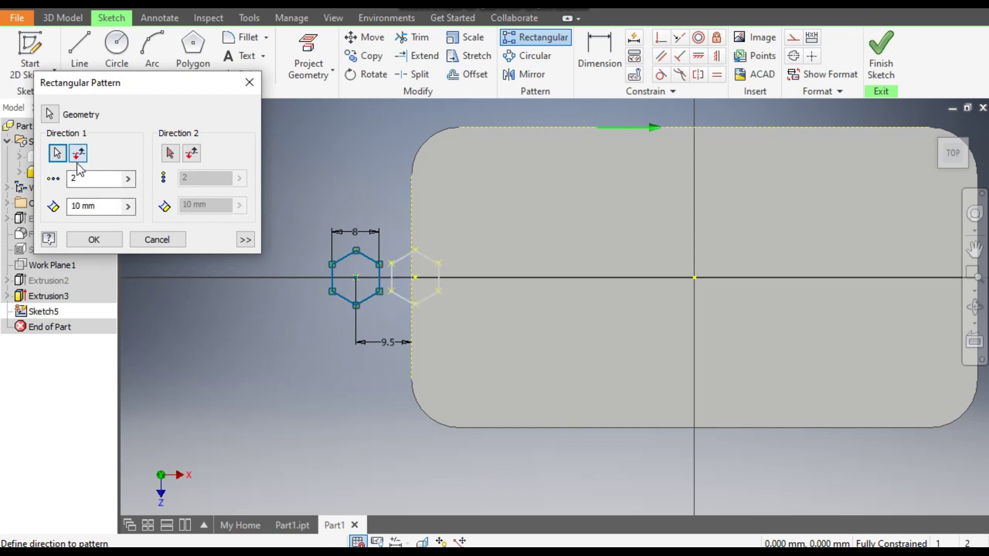
pyautogui.moveTo(97, 196); pyautogui.dragTo(64, 209)
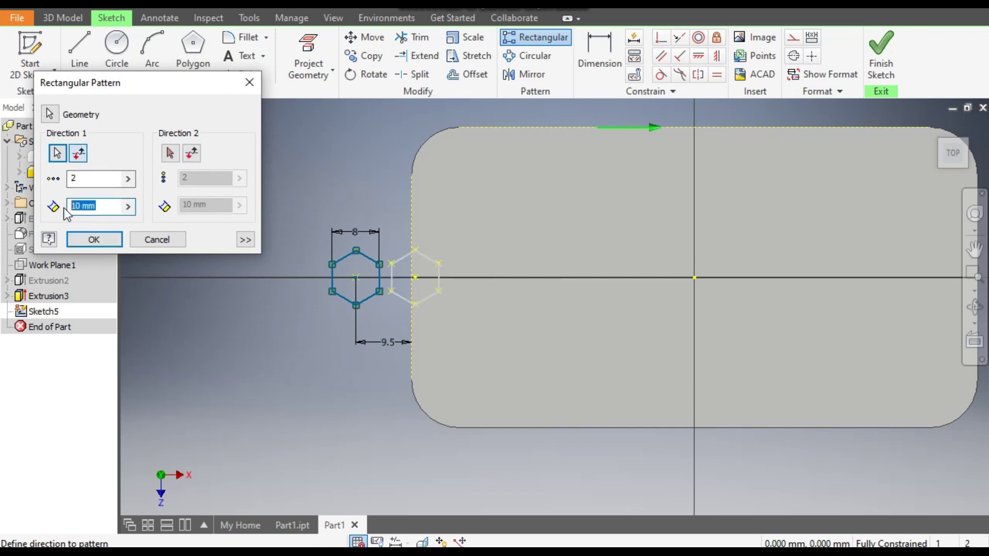
pyautogui.write('9.5')
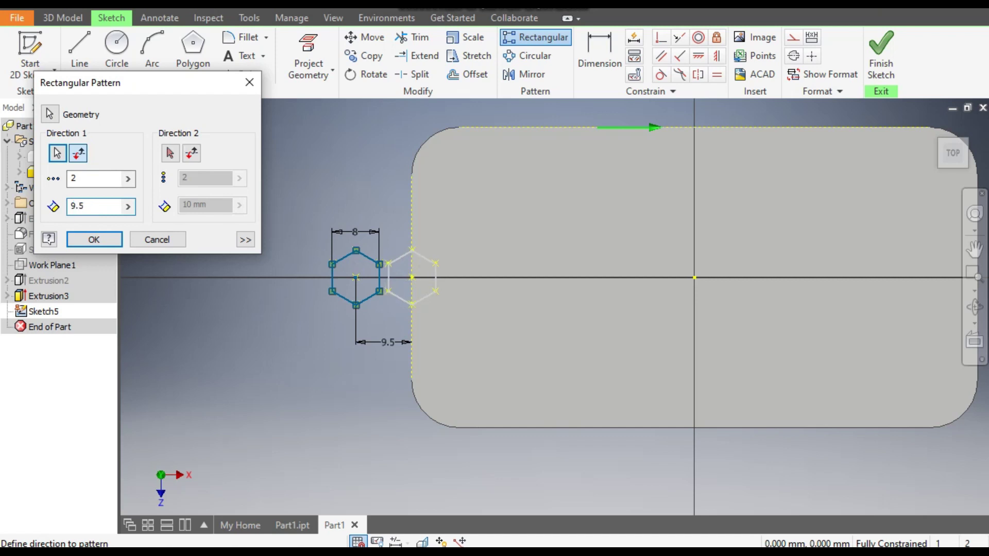
pyautogui.moveTo(78, 179); pyautogui.dragTo(57, 191)
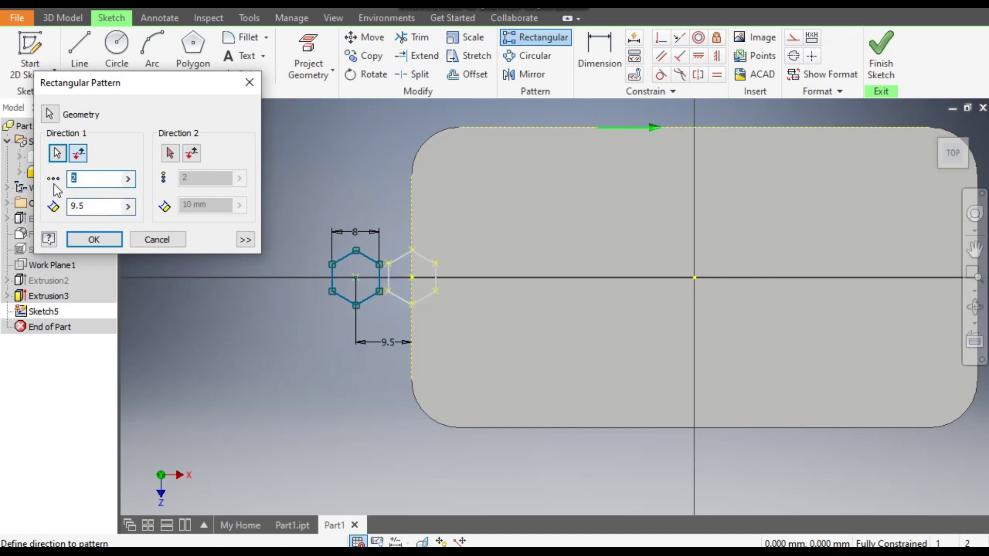
pyautogui.write('13')
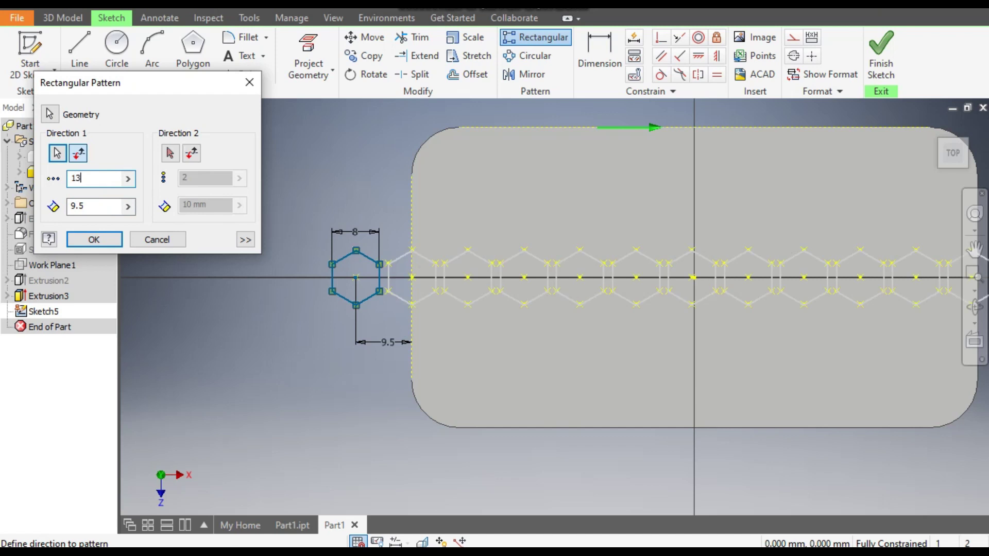
pyautogui.moveTo(508, 304)
pyautogui.mouseDown(button='middle')
pyautogui.moveTo(415, 302)
pyautogui.moveTo(421, 309)
pyautogui.mouseUp(button='middle')
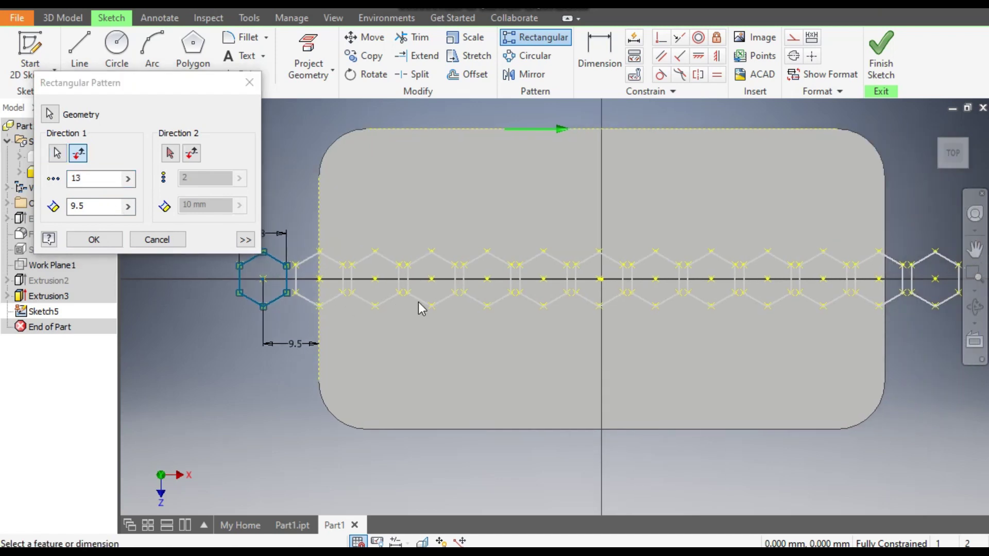
pyautogui.click(94, 240)
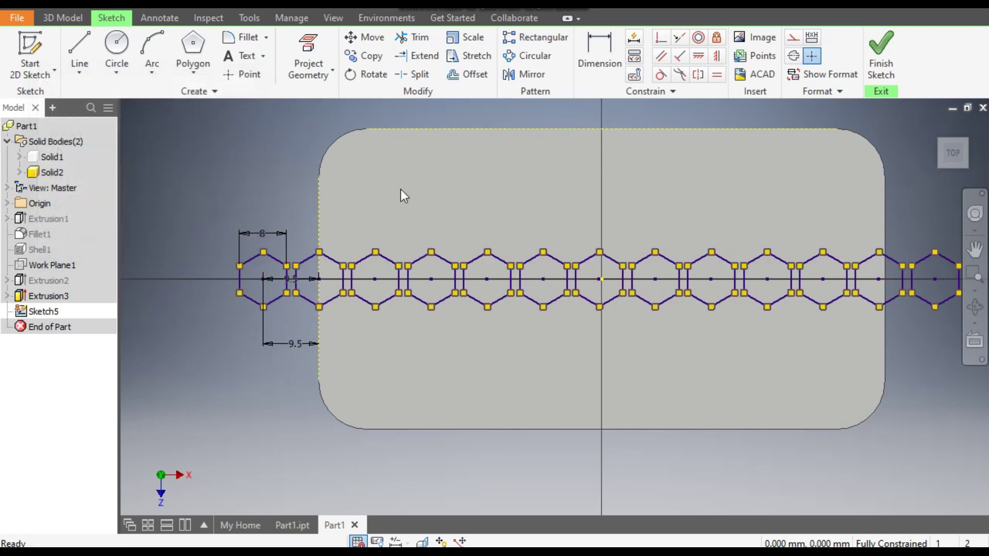
# Step: Draw a line from the leftmost hexagon's centre to the midpoint of its upper-right side and make it construction geometry
pyautogui.click(80, 45)
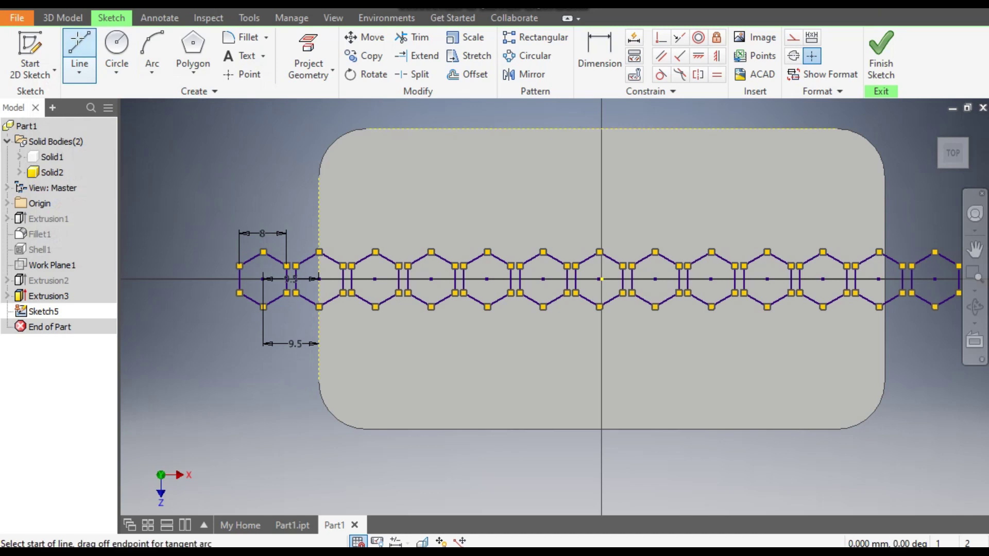
pyautogui.scroll(3, 259, 269)
pyautogui.click(263, 276)
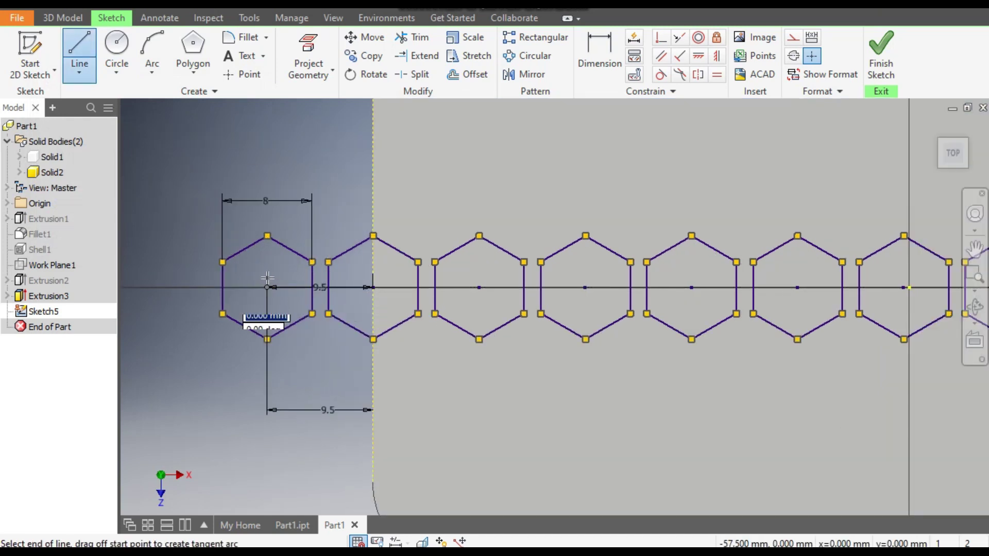
pyautogui.click(288, 248)
pyautogui.scroll(2, 469, 193)
pyautogui.moveTo(469, 193); pyautogui.dragTo(556, 209, button='middle')
pyautogui.press('Escape')
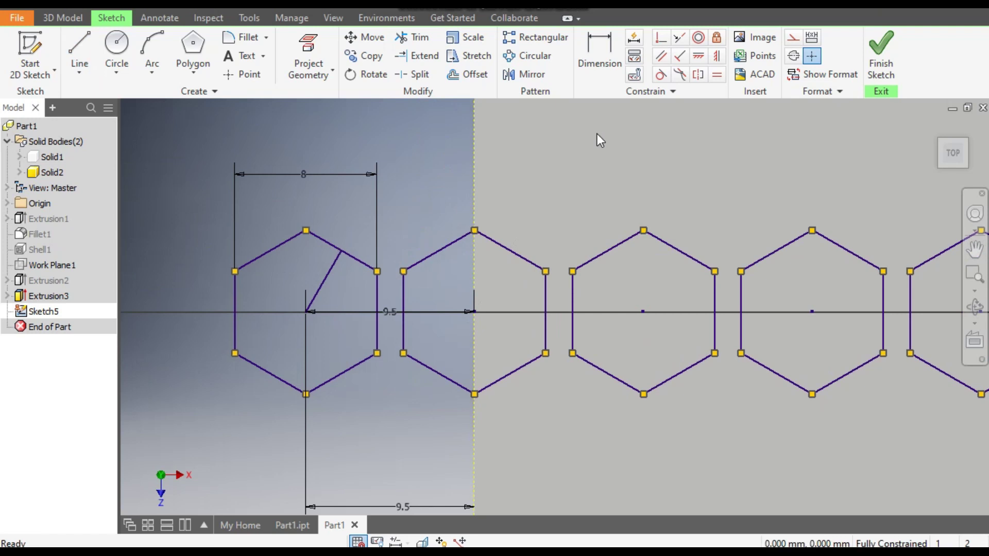
pyautogui.click(332, 270)
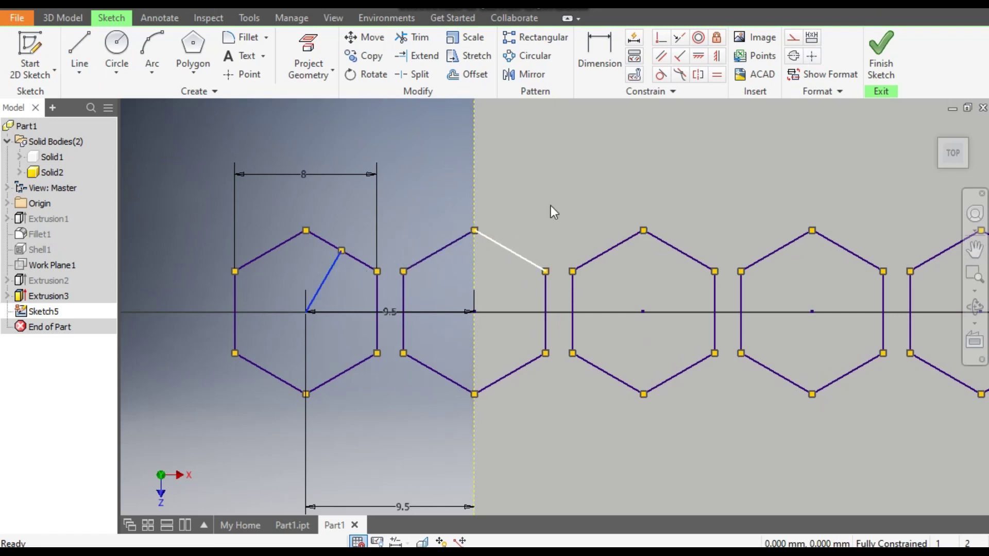
pyautogui.click(792, 38)
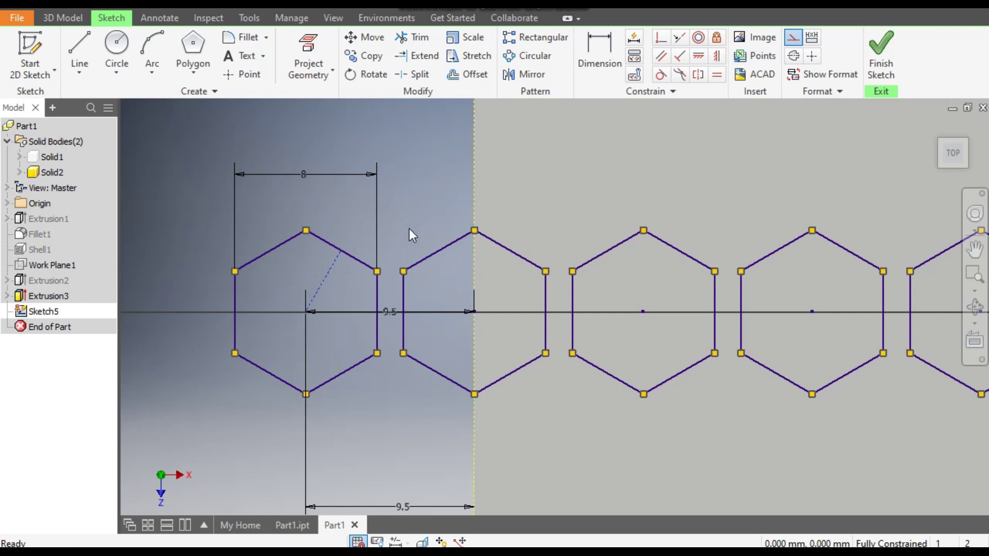
pyautogui.press('Escape')
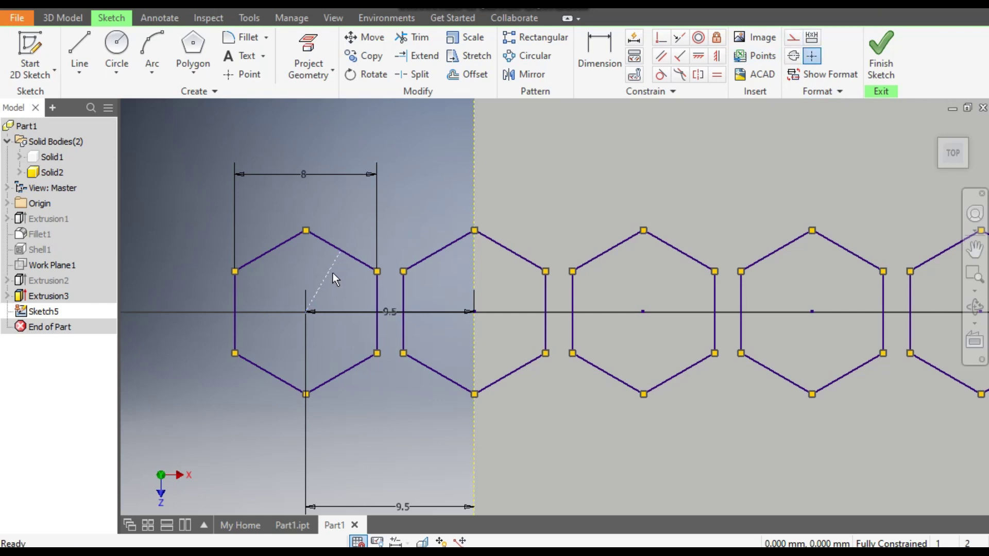
# Step: Pattern the whole hexagon row rectangularly up along the slanted construction line, with 4 instances spaced 9.5 mm
pyautogui.scroll(-6, 350, 248)
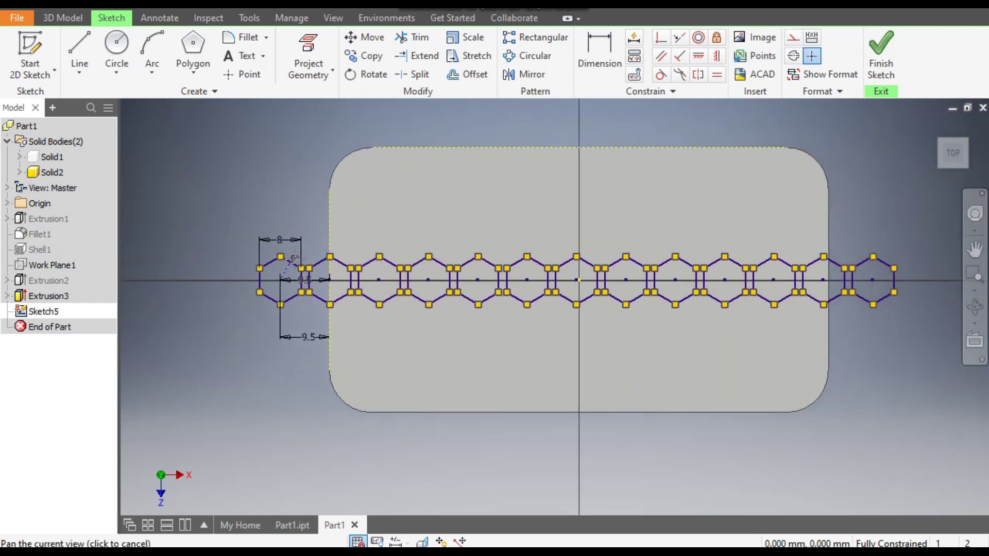
pyautogui.moveTo(930, 242); pyautogui.dragTo(226, 312)
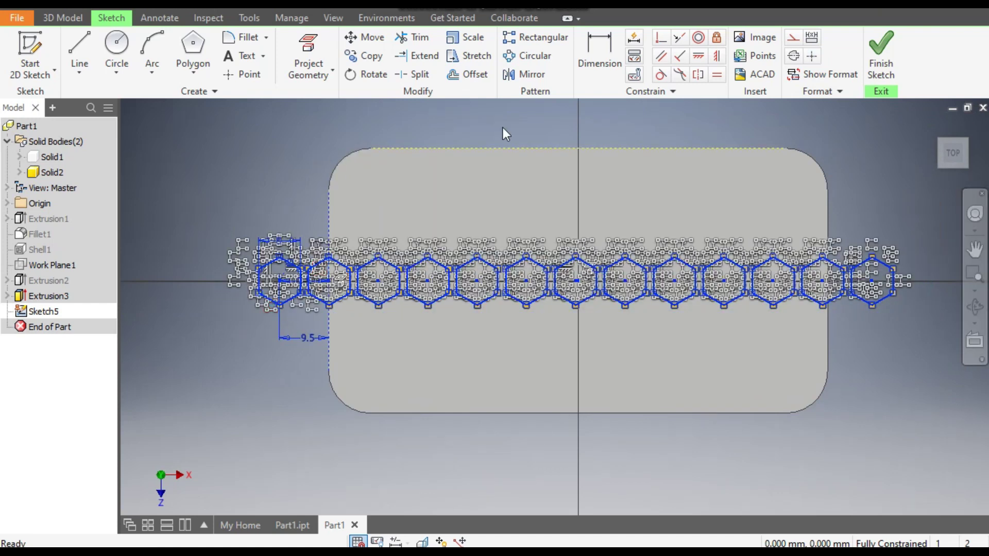
pyautogui.scroll(-5, 285, 276)
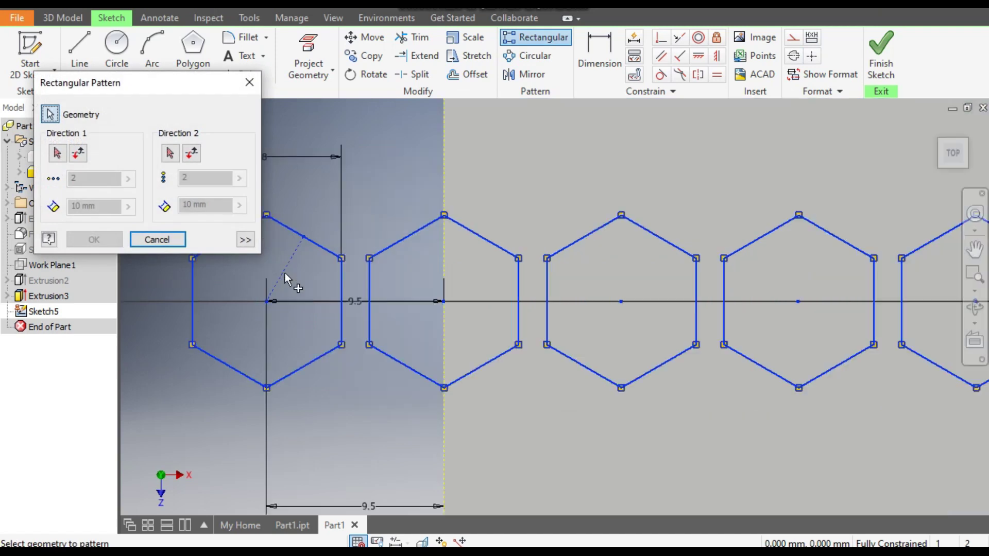
pyautogui.click(58, 153)
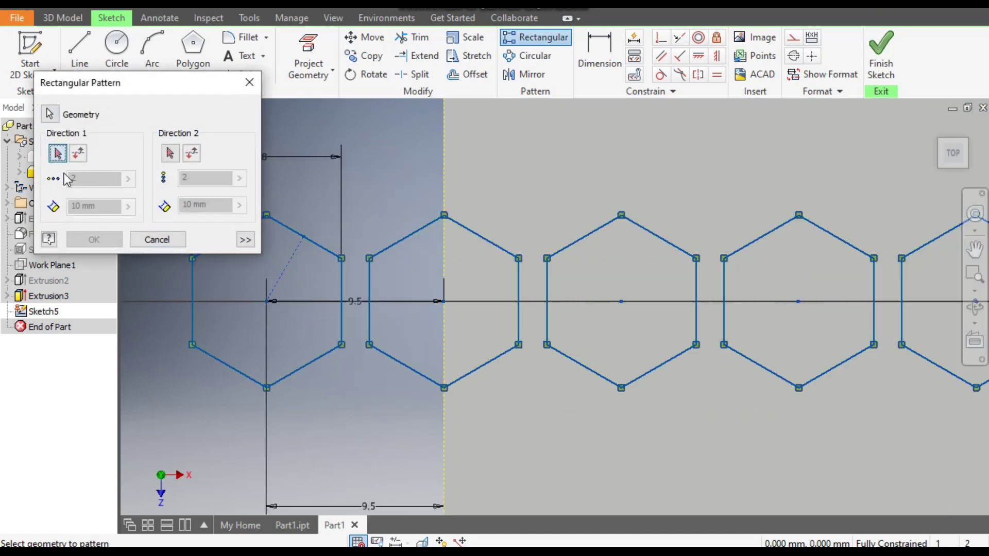
pyautogui.click(288, 269)
pyautogui.scroll(4, 362, 278)
pyautogui.moveTo(452, 323); pyautogui.dragTo(336, 321, button='middle')
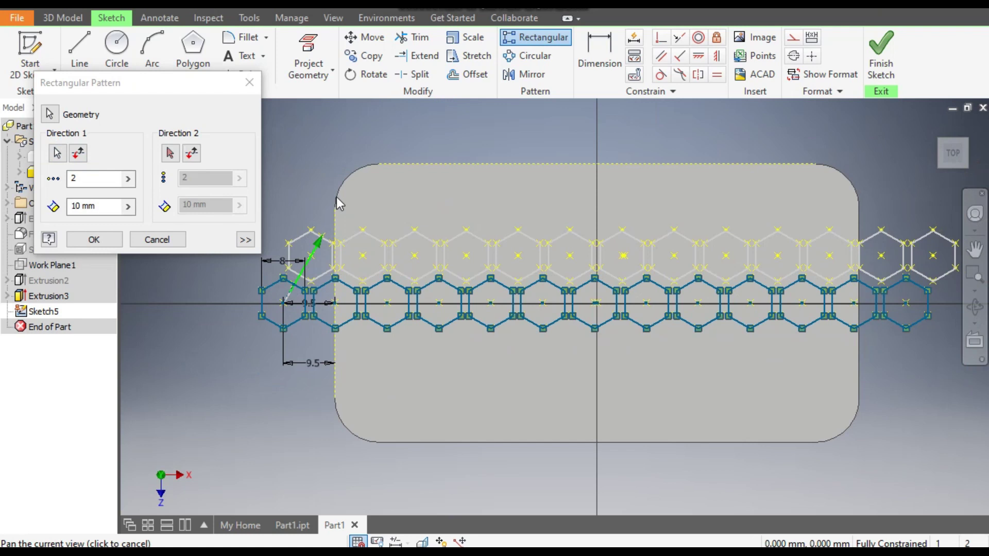
pyautogui.click(88, 178)
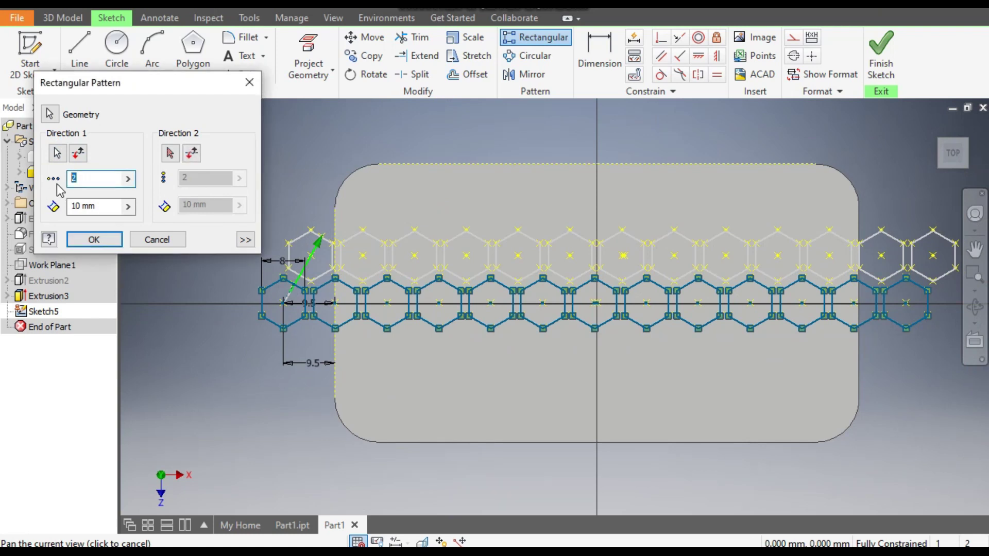
pyautogui.write('4')
pyautogui.click(72, 205)
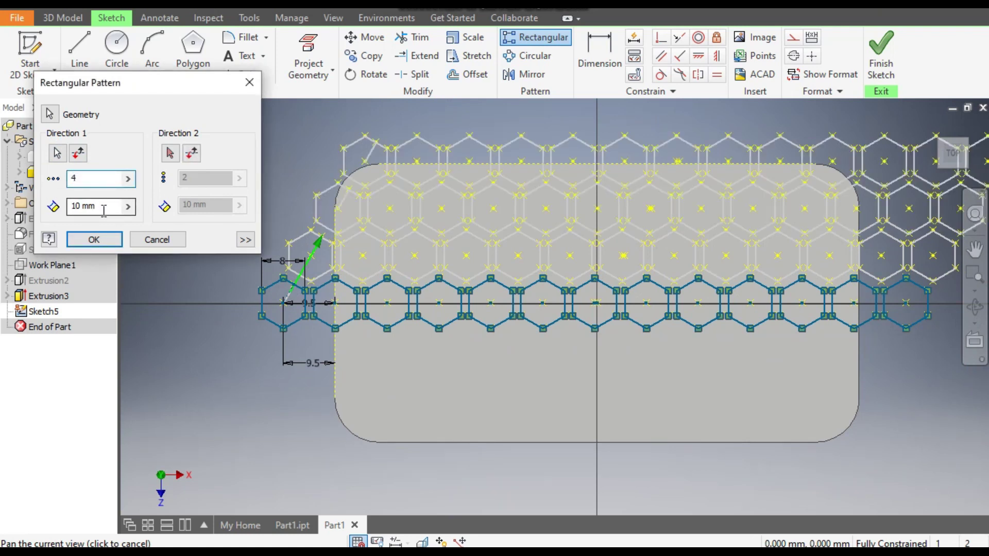
pyautogui.write('9.5')
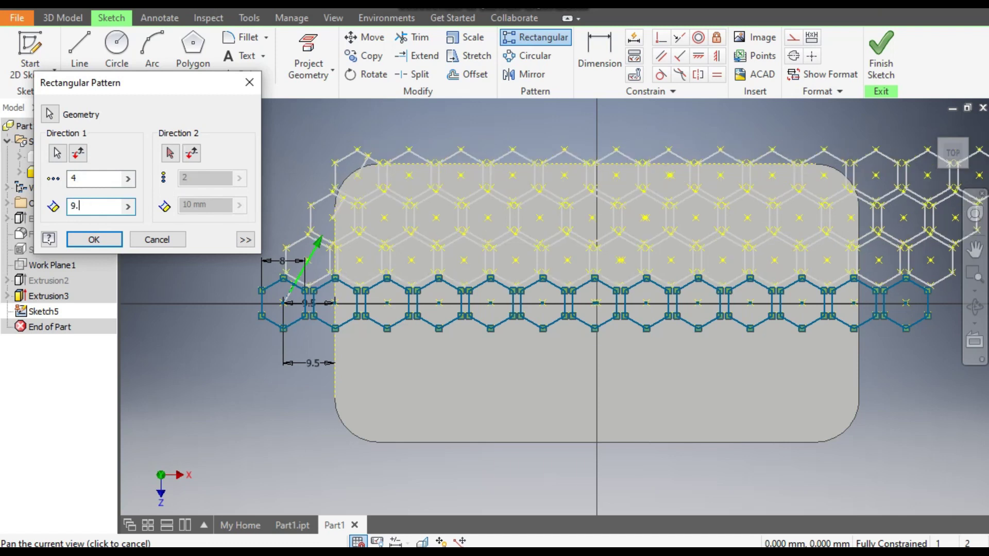
pyautogui.click(93, 240)
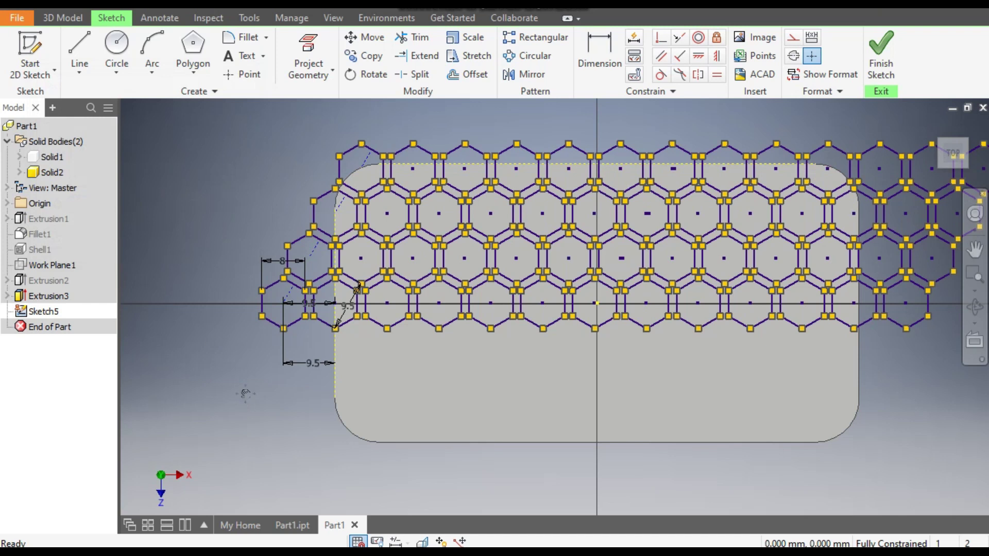
pyautogui.moveTo(245, 393); pyautogui.dragTo(237, 352, button='middle')
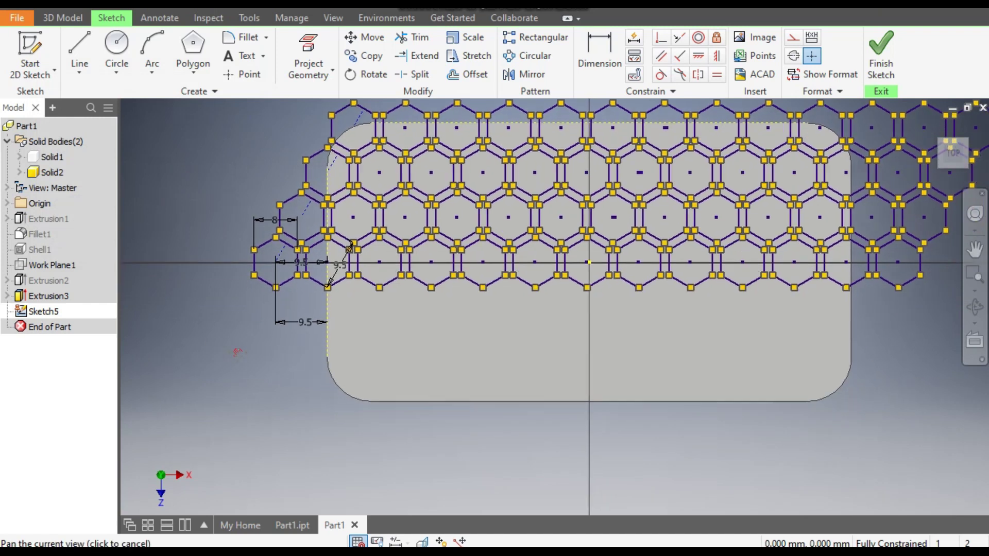
# Step: Pattern the original hexagon row rectangularly down along the slanted construction line, reversing the direction, with 4 instances spaced 9.5 mm
pyautogui.click(534, 38)
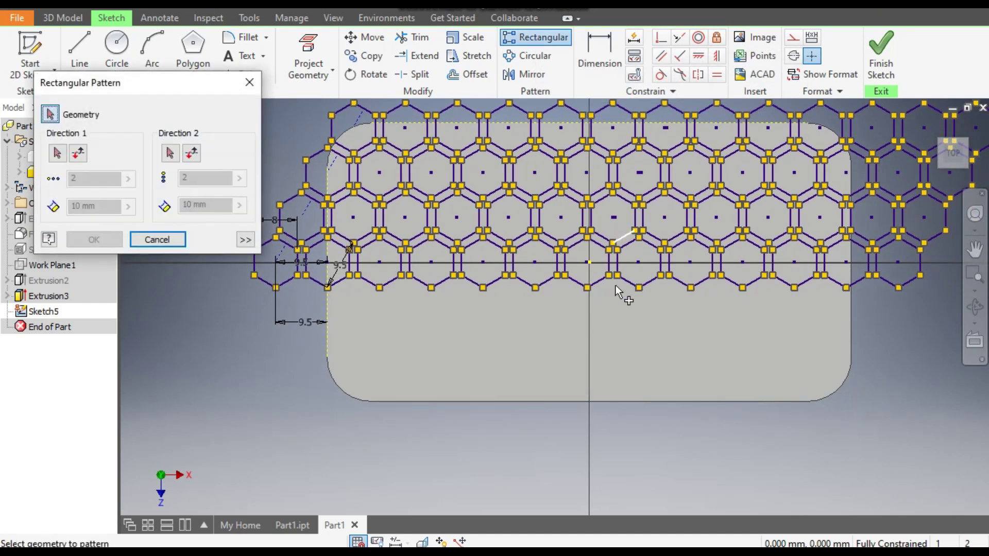
pyautogui.moveTo(606, 291); pyautogui.dragTo(552, 295, button='middle')
pyautogui.moveTo(914, 239); pyautogui.dragTo(175, 307)
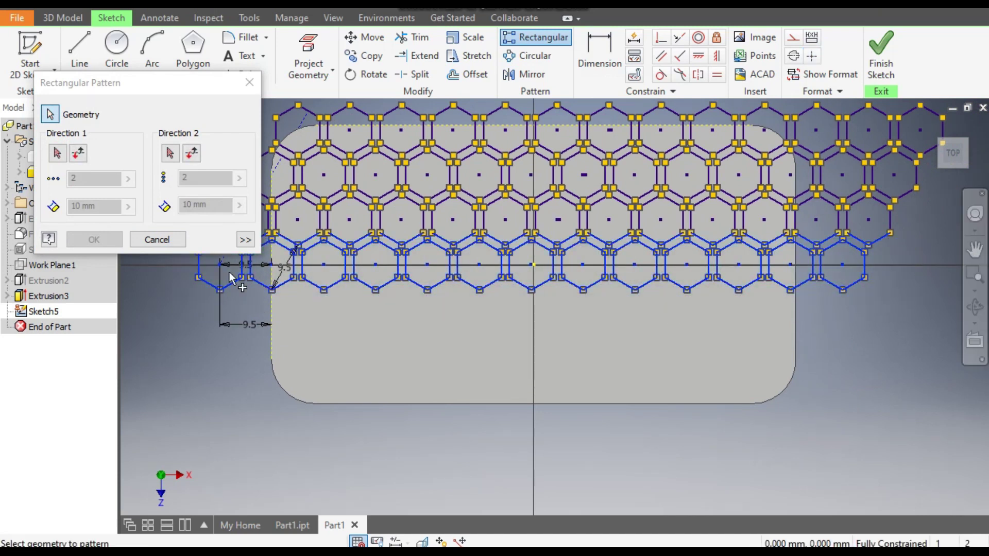
pyautogui.moveTo(403, 316); pyautogui.dragTo(489, 317, button='middle')
pyautogui.click(58, 153)
pyautogui.scroll(5, 294, 243)
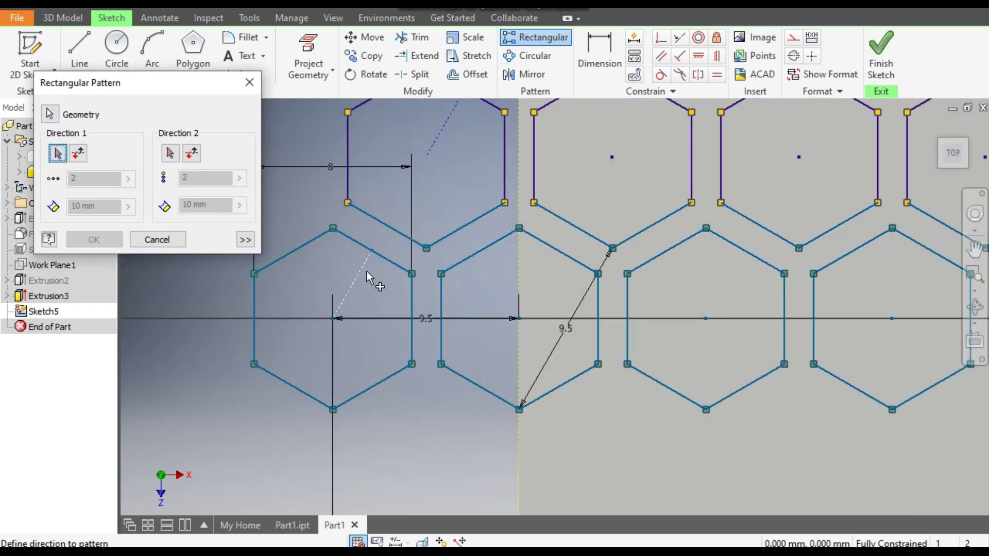
pyautogui.click(359, 270)
pyautogui.scroll(-4, 378, 267)
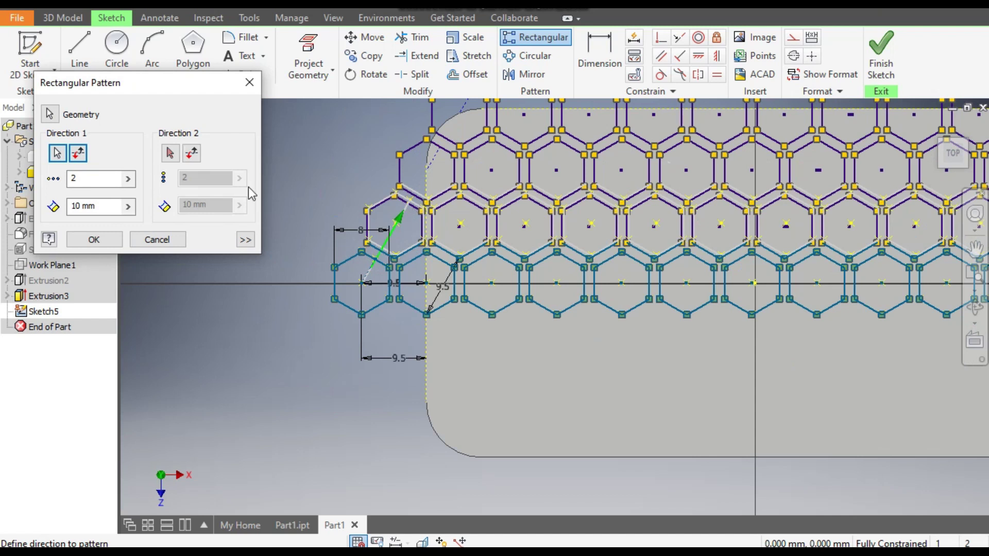
pyautogui.click(79, 156)
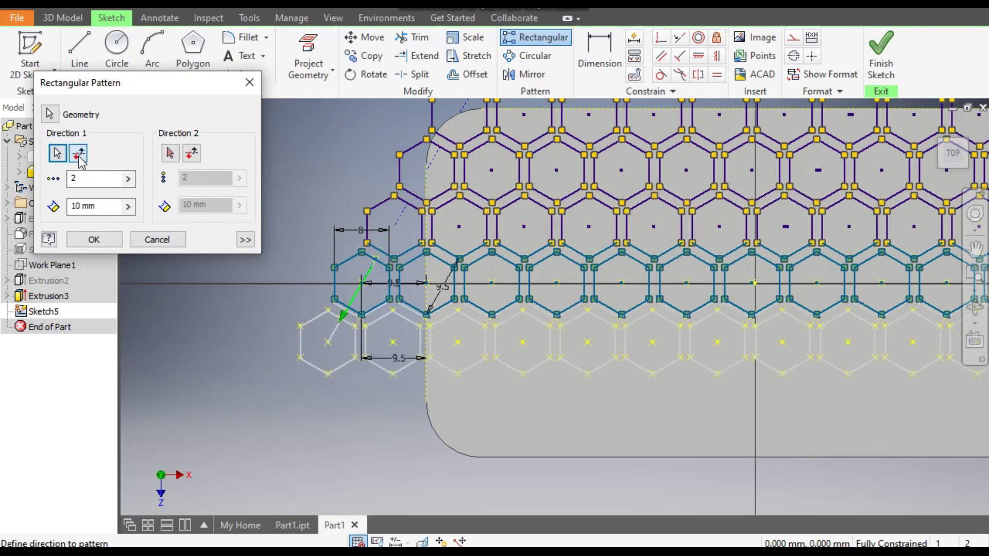
pyautogui.doubleClick(86, 179)
pyautogui.write('4')
pyautogui.doubleClick(76, 206)
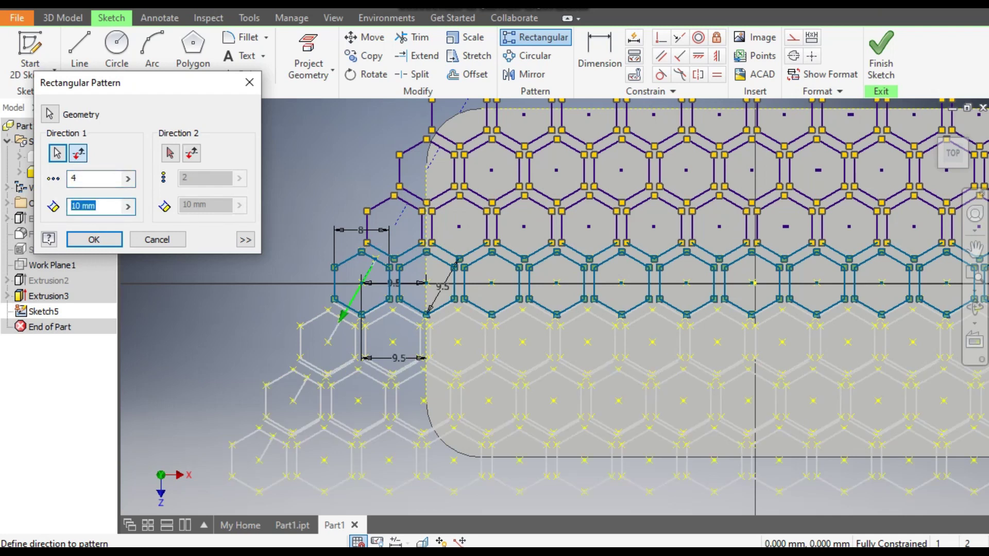
pyautogui.write('9.5')
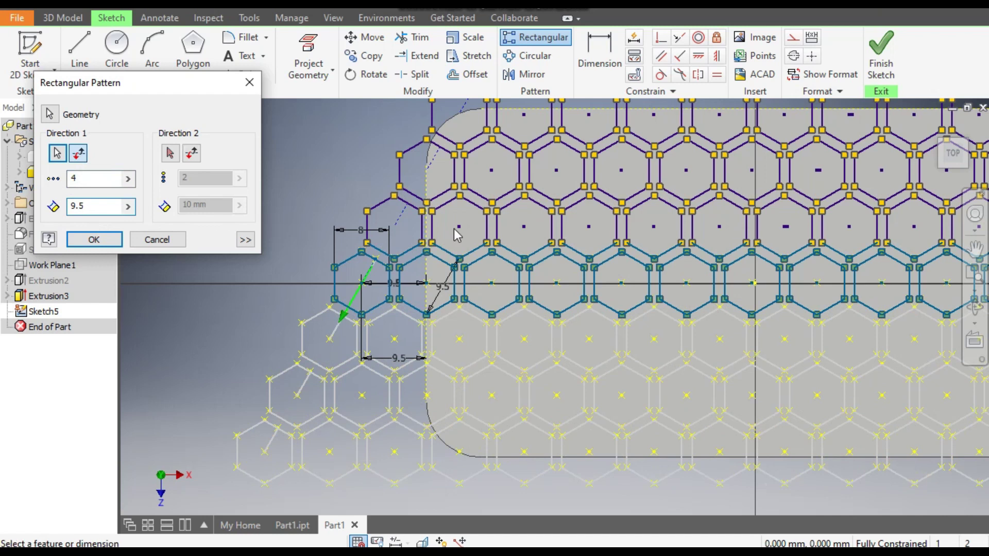
pyautogui.scroll(-2, 496, 248)
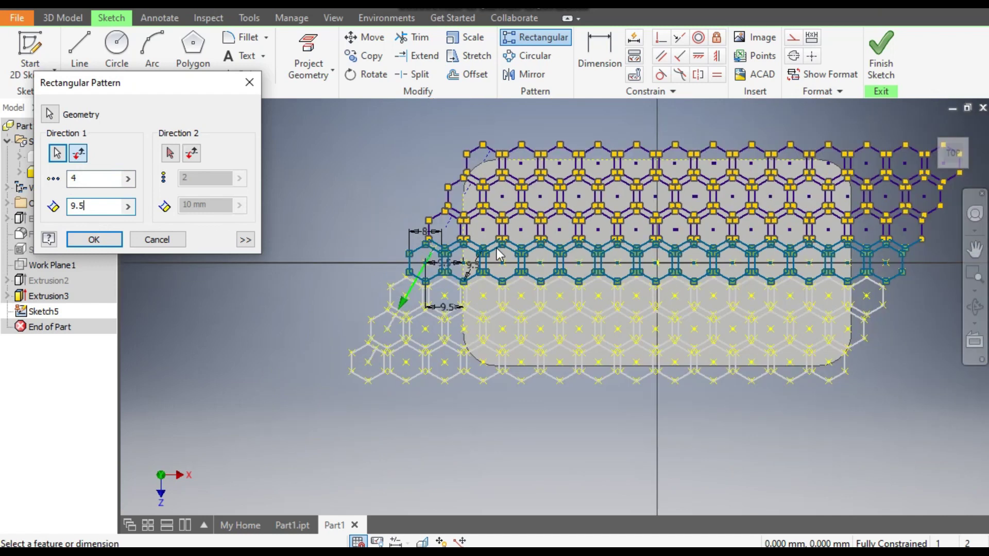
pyautogui.click(94, 240)
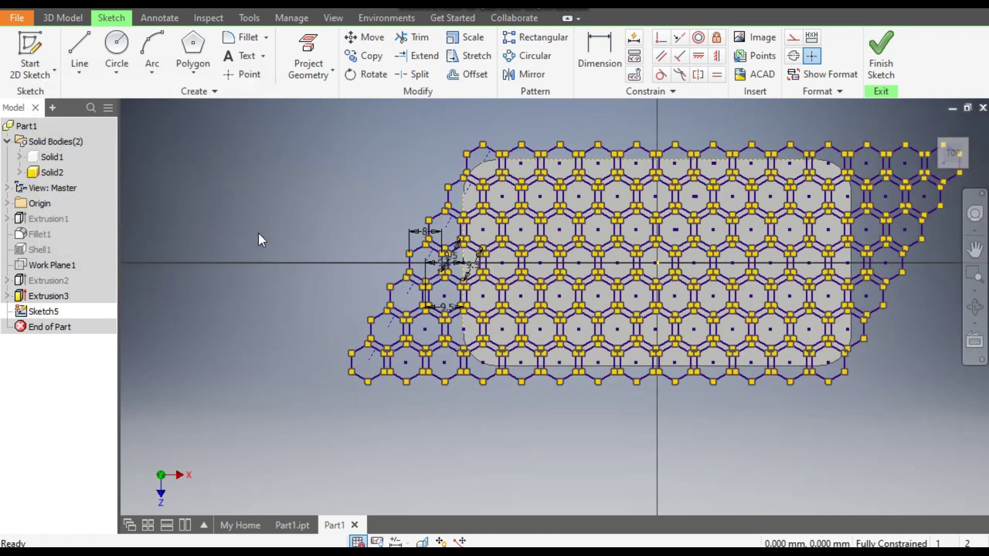
# Step: Extrude all the patterned hexagons as a 2 mm cut through the insert plate
pyautogui.click(65, 19)
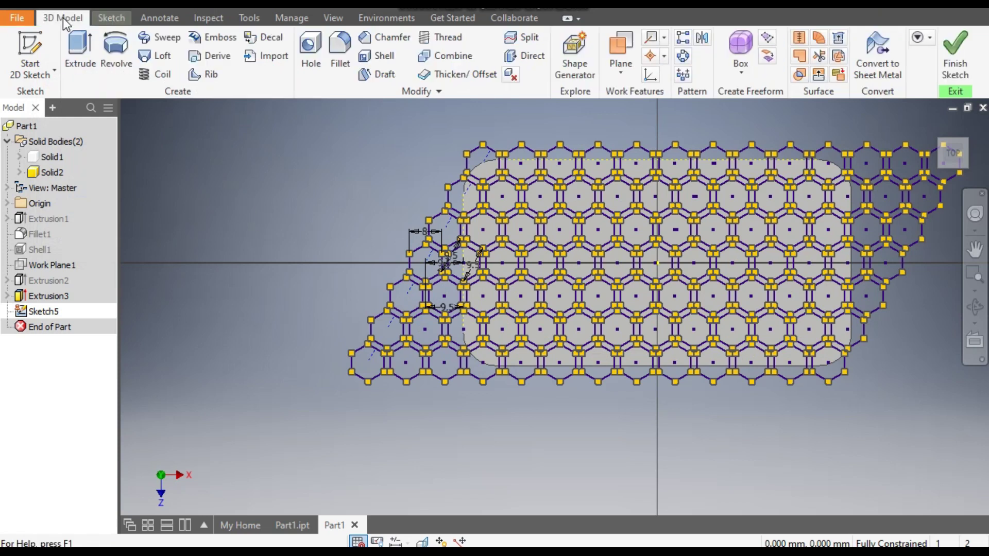
pyautogui.click(73, 53)
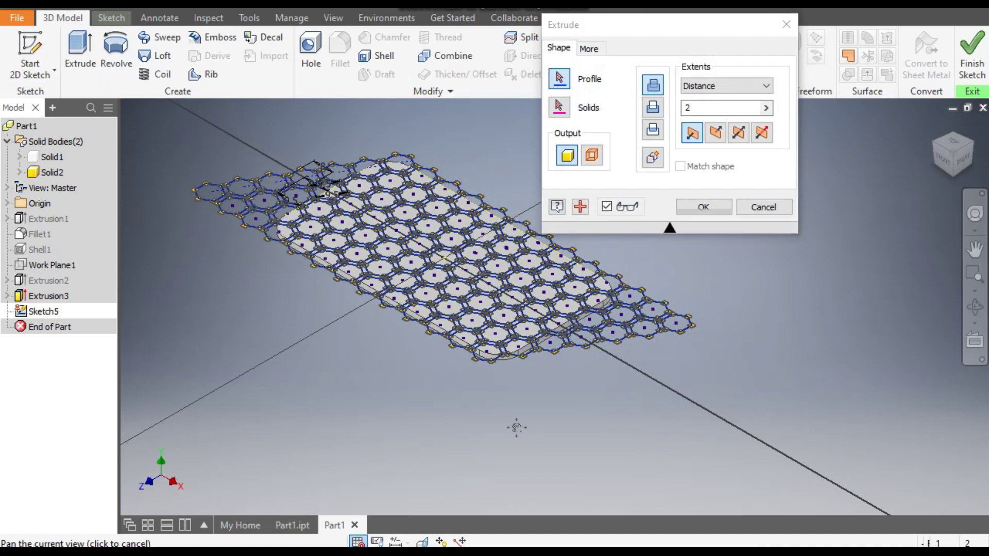
pyautogui.scroll(-5, 579, 432)
pyautogui.scroll(7, 579, 431)
pyautogui.scroll(-3, 579, 432)
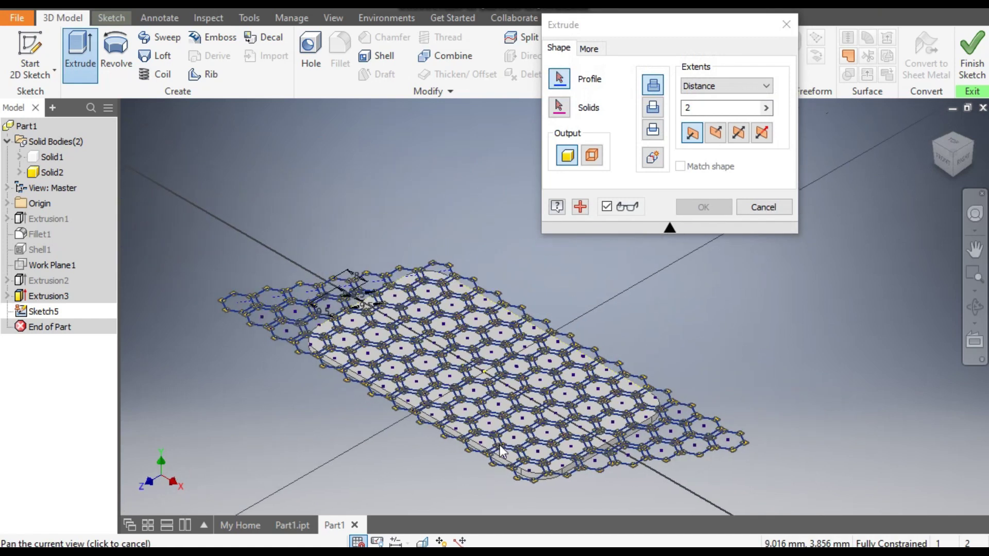
pyautogui.scroll(1, 720, 279)
pyautogui.press('F5')
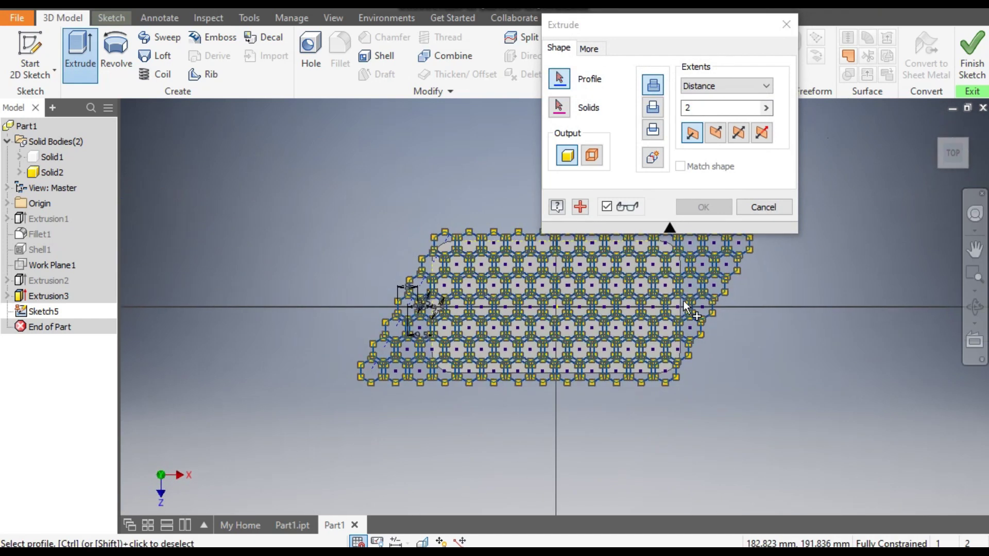
pyautogui.moveTo(730, 248)
pyautogui.mouseDown()
pyautogui.moveTo(607, 309)
pyautogui.moveTo(273, 442)
pyautogui.mouseUp()
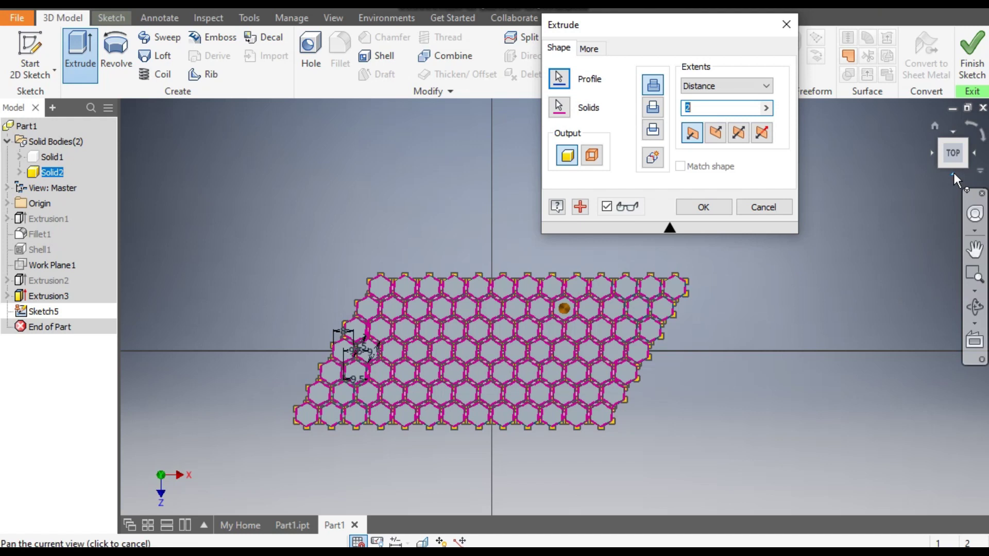
pyautogui.moveTo(938, 138); pyautogui.dragTo(885, 274)
pyautogui.scroll(-5, 645, 382)
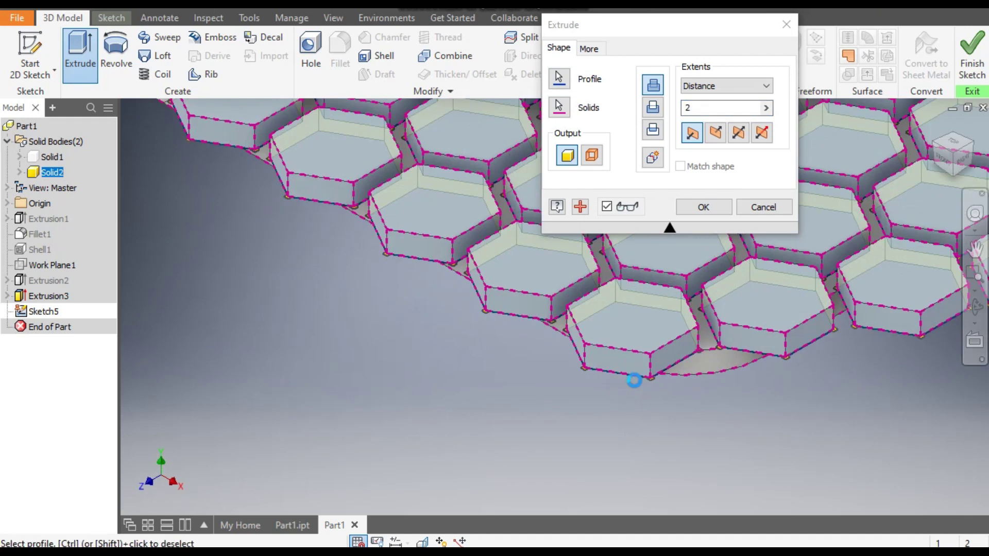
pyautogui.scroll(1, 642, 412)
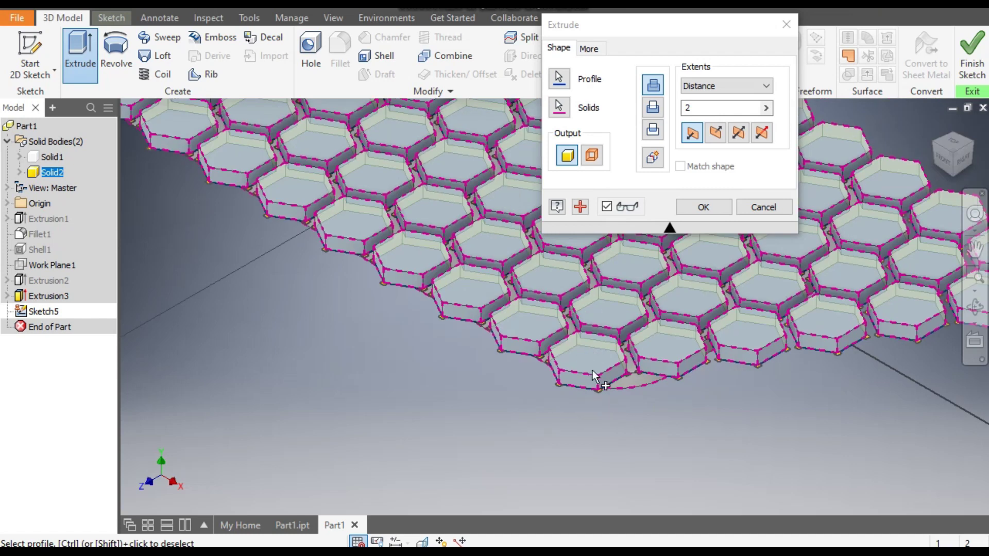
pyautogui.moveTo(421, 351); pyautogui.dragTo(431, 427, button='middle')
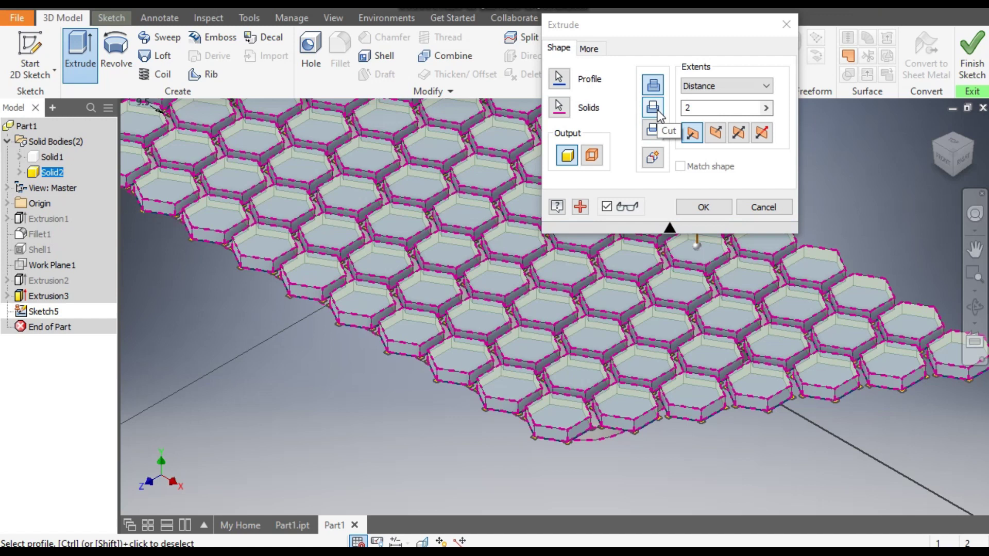
pyautogui.click(658, 114)
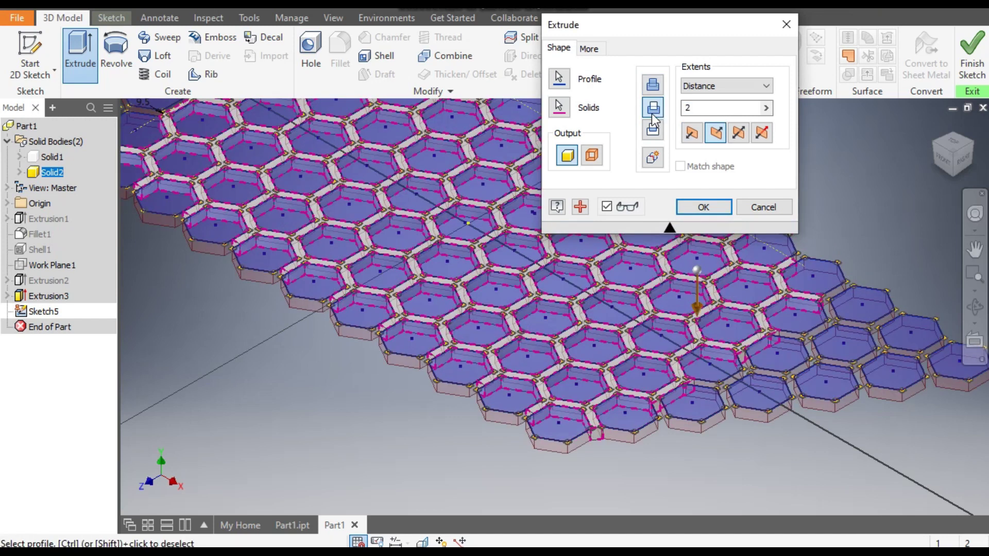
pyautogui.scroll(-3, 376, 409)
pyautogui.moveTo(376, 409); pyautogui.dragTo(398, 425, button='middle')
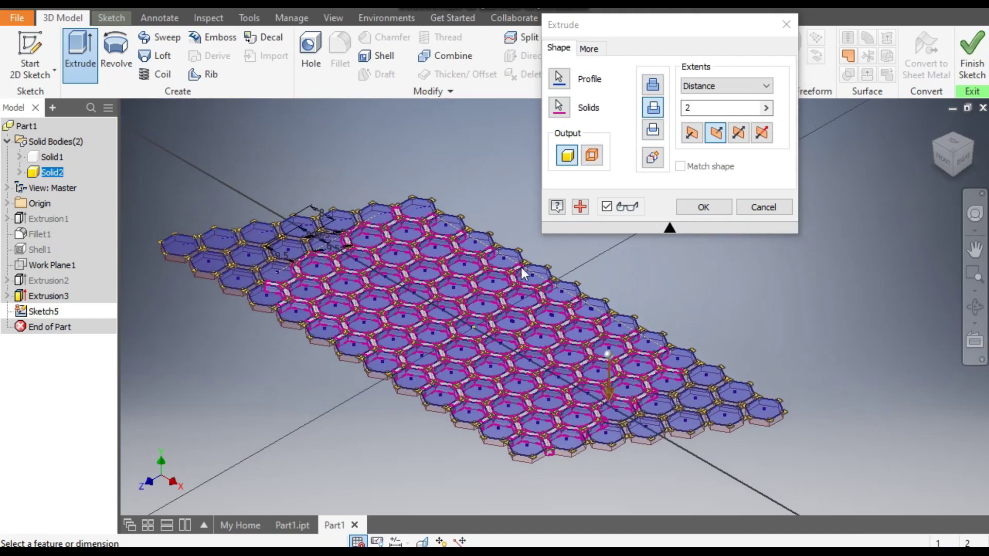
pyautogui.click(700, 206)
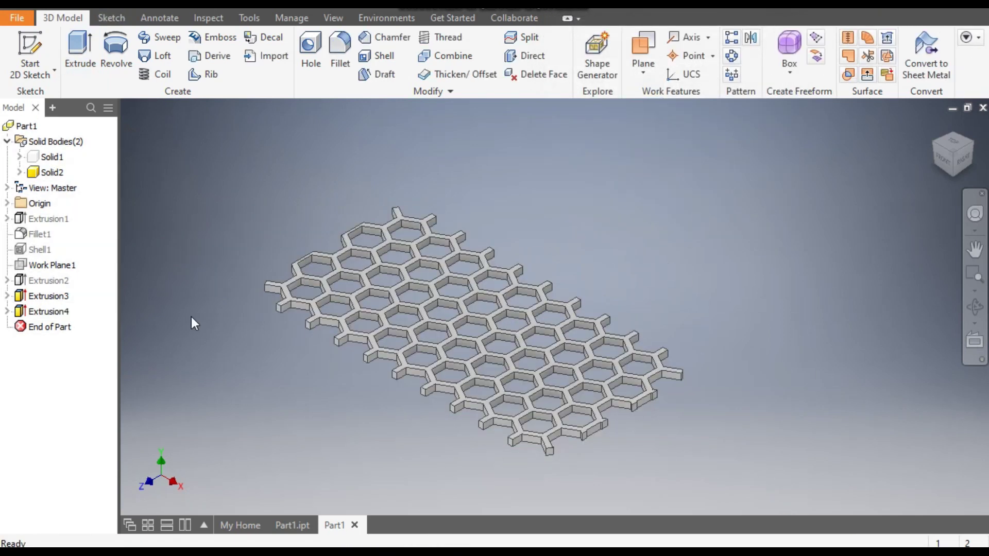
# Step: Make Sketch4, the plate outline sketch under Extrusion3, visible
pyautogui.click(7, 296)
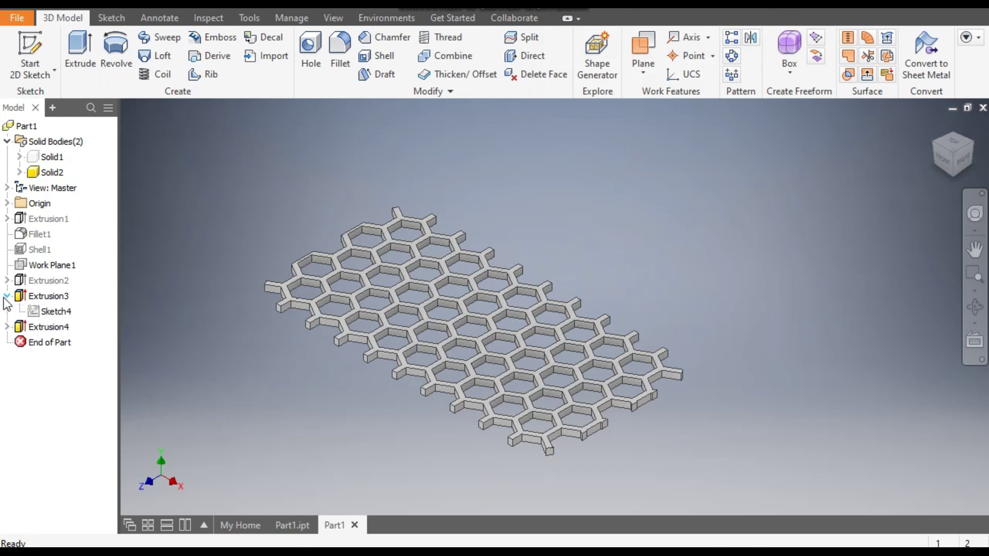
pyautogui.click(55, 311)
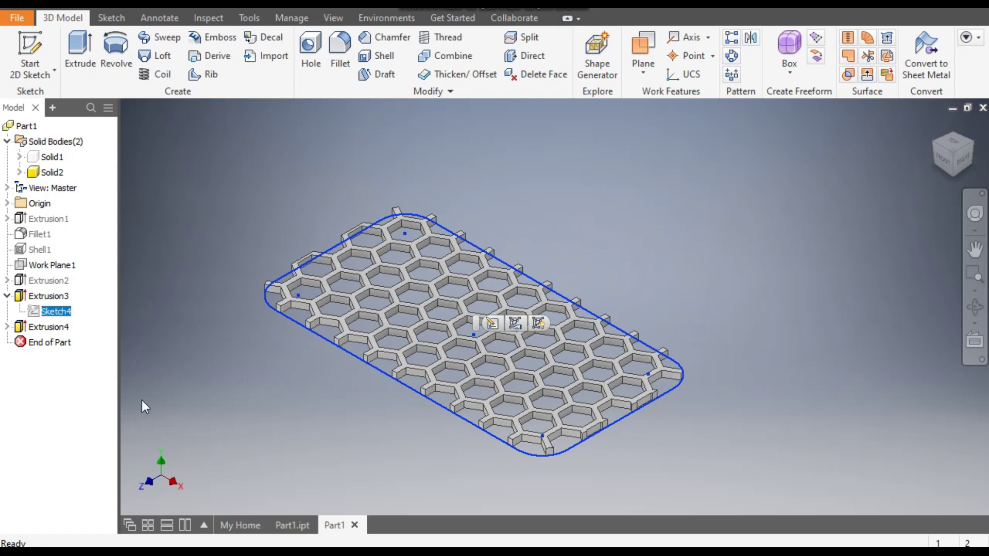
pyautogui.click(540, 325)
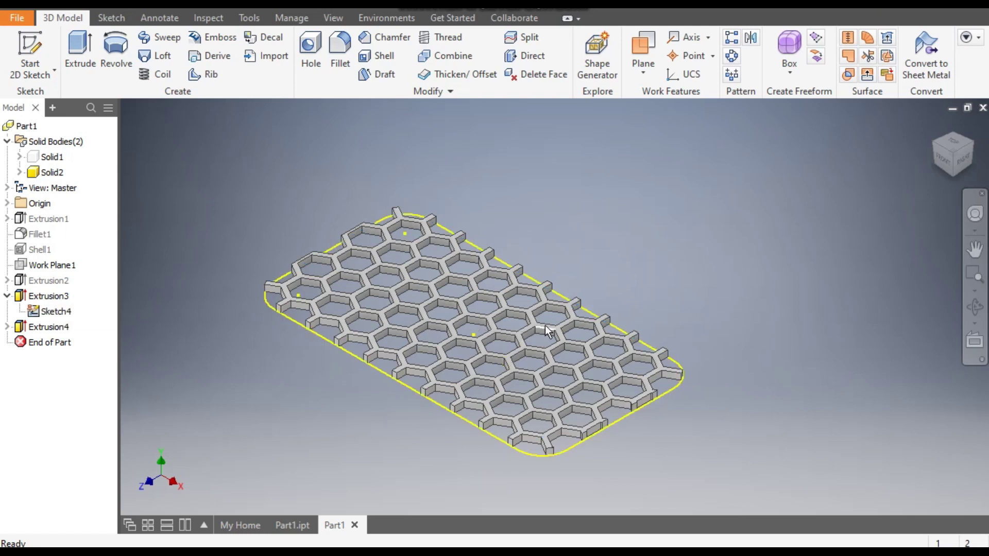
# Step: Start a new 2D sketch on Work Plane1
pyautogui.click(950, 143)
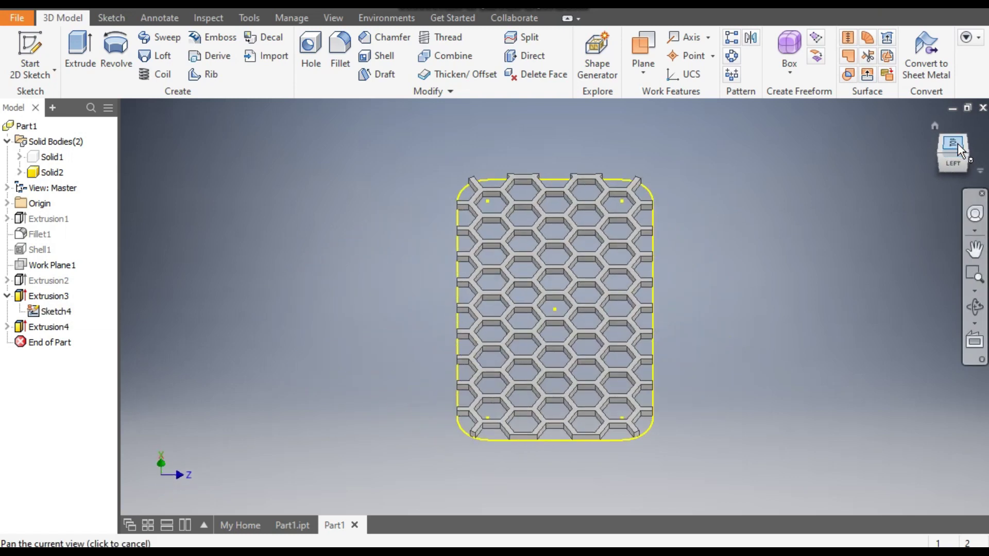
pyautogui.click(972, 131)
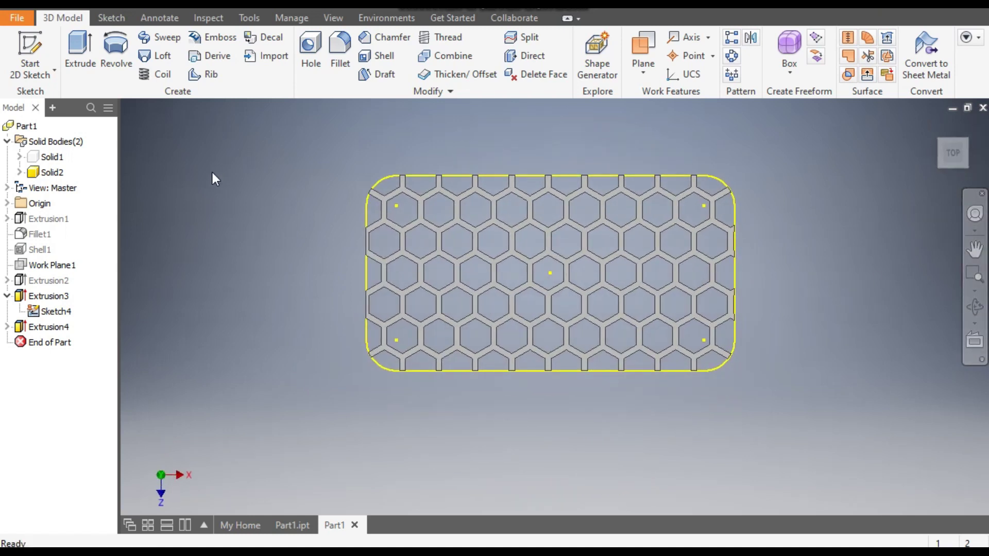
pyautogui.click(31, 47)
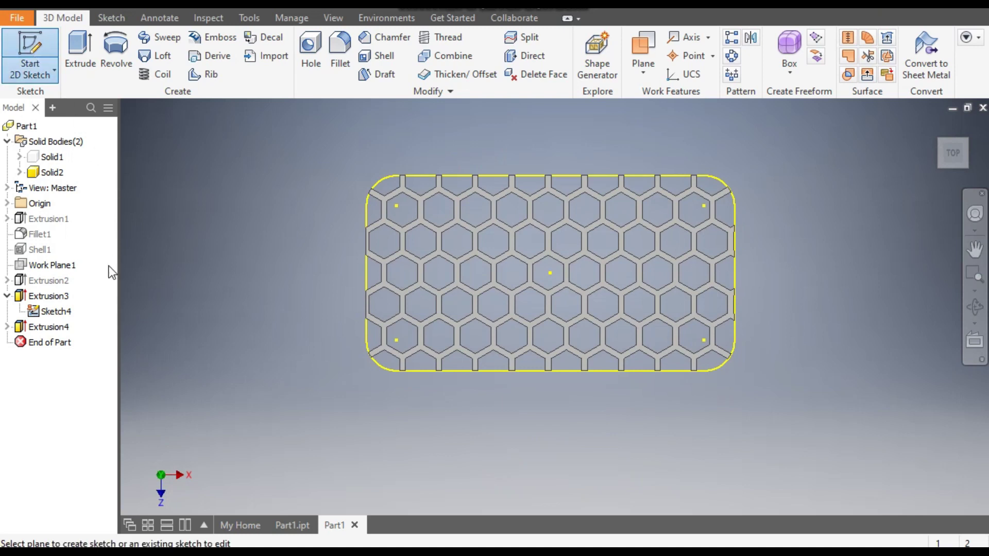
pyautogui.click(52, 265)
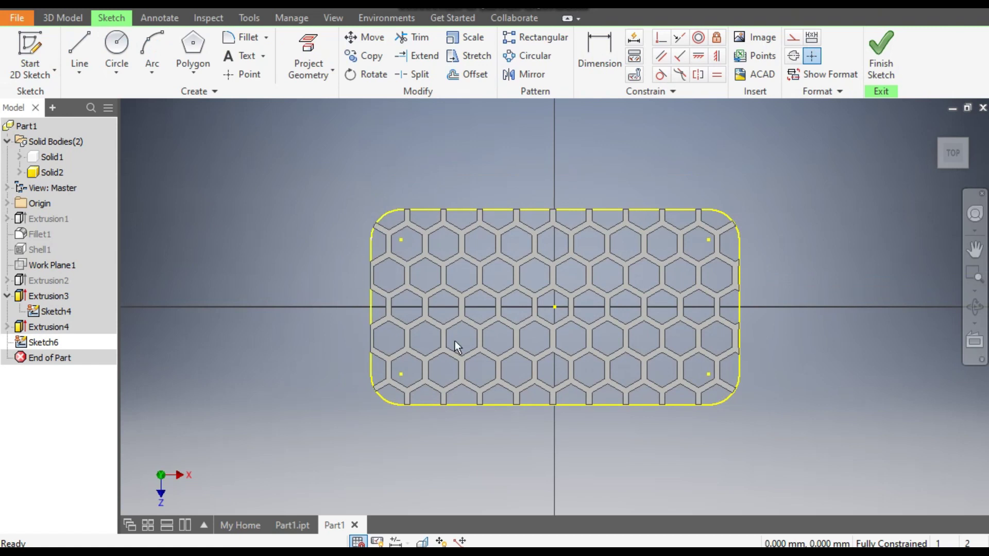
# Step: Project the straight edges and rounded corners of the insert plate's outline into the new sketch, and finish the sketch
pyautogui.click(934, 125)
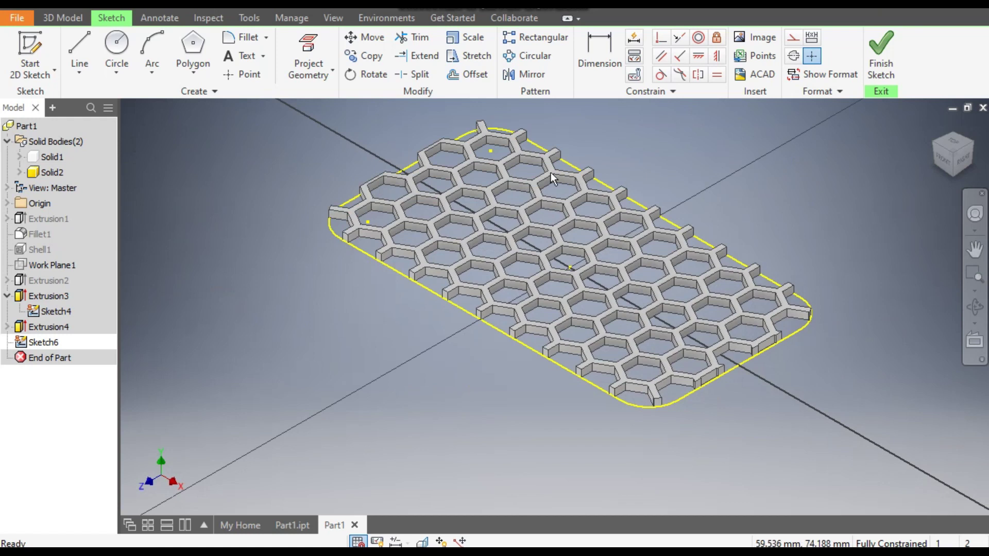
pyautogui.moveTo(259, 220); pyautogui.dragTo(193, 171, button='middle')
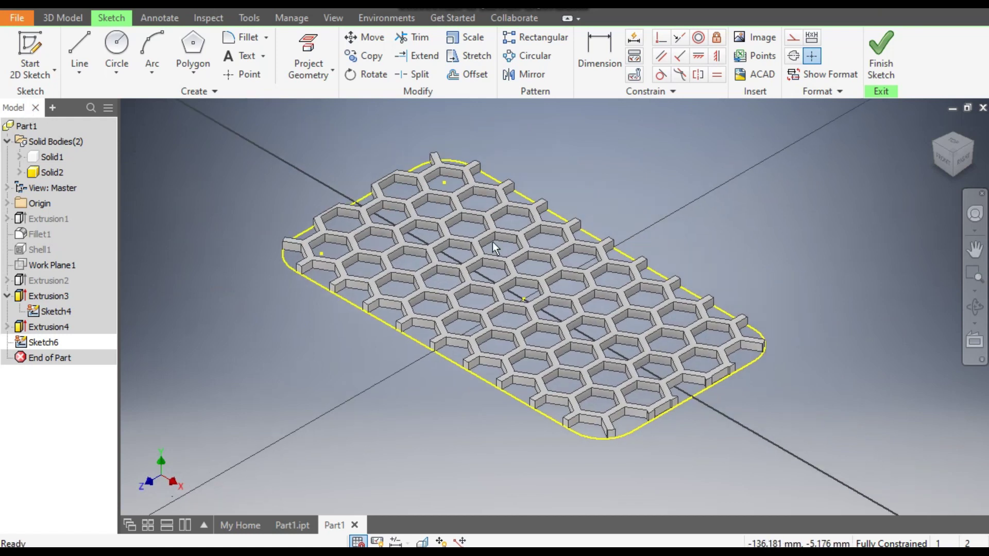
pyautogui.click(315, 47)
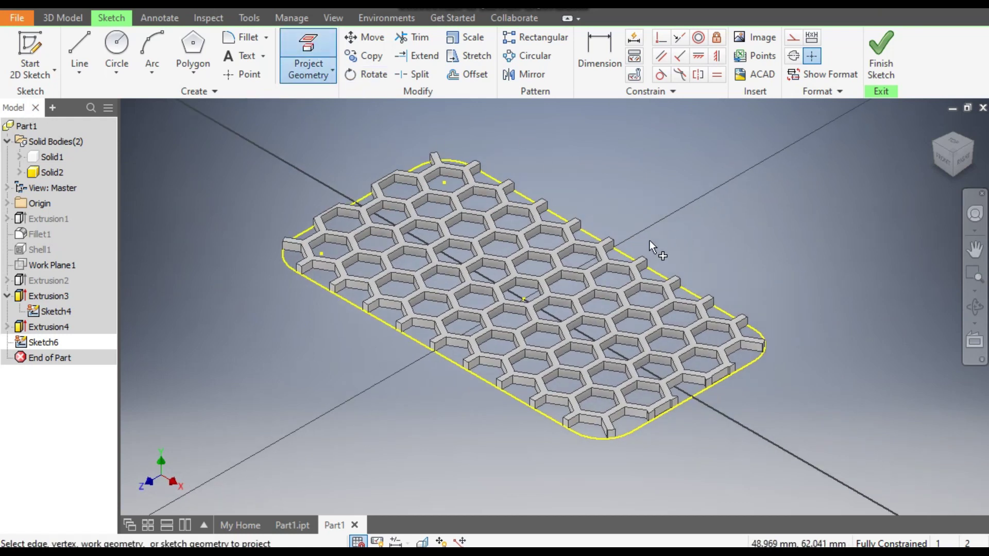
pyautogui.click(622, 255)
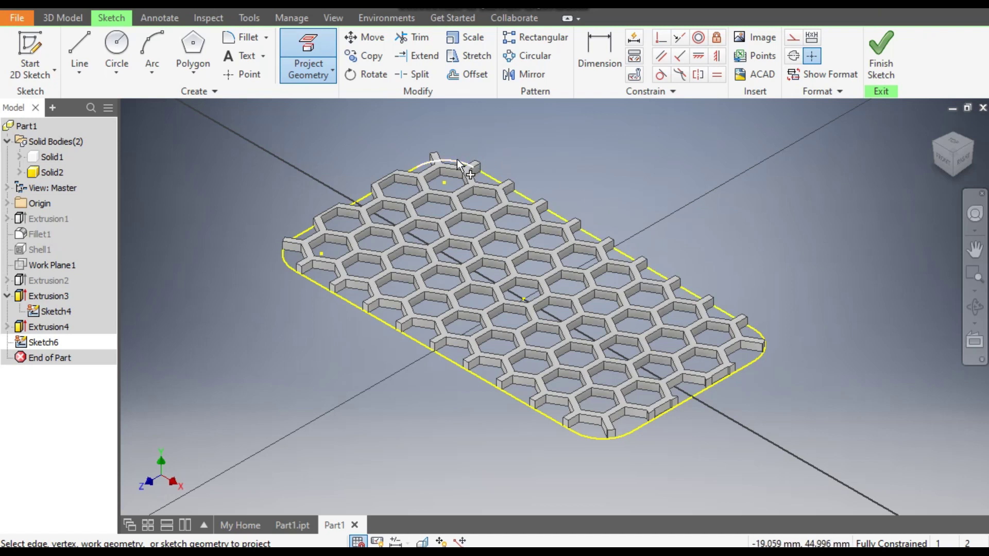
pyautogui.click(356, 201)
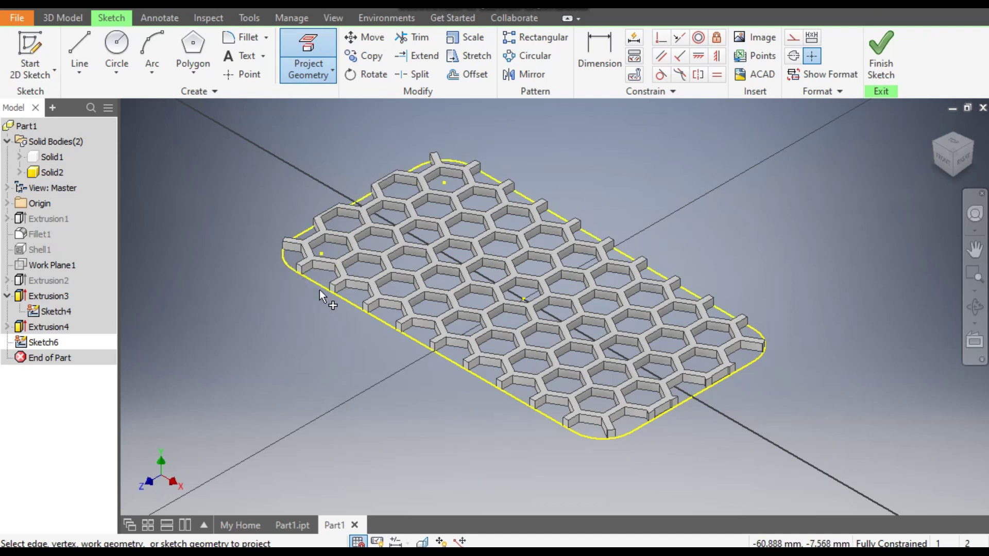
pyautogui.click(952, 142)
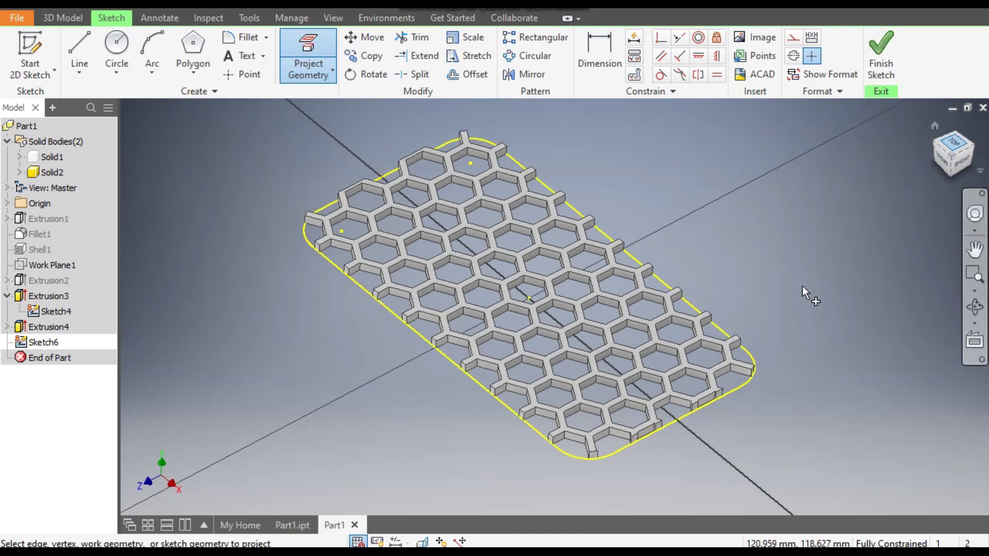
pyautogui.click(461, 474)
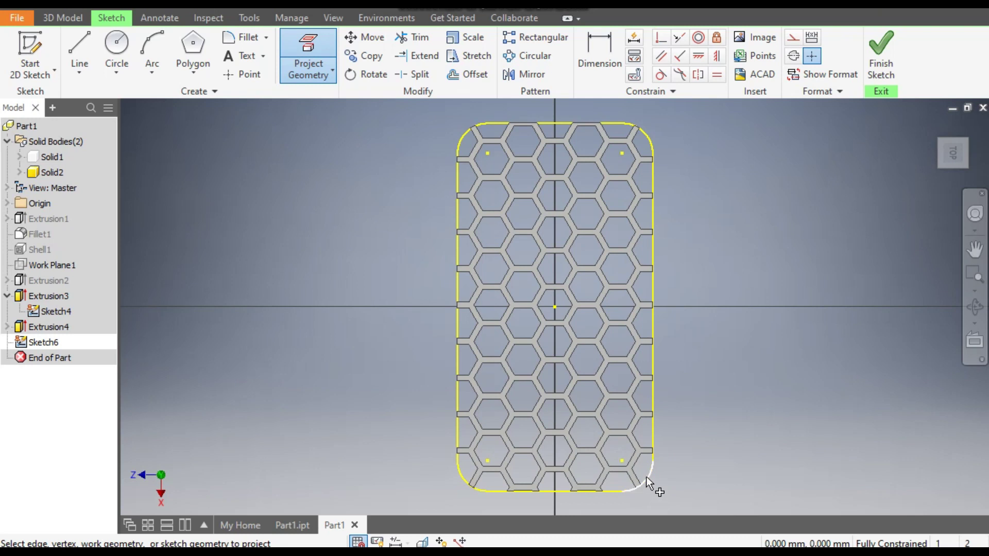
pyautogui.click(971, 129)
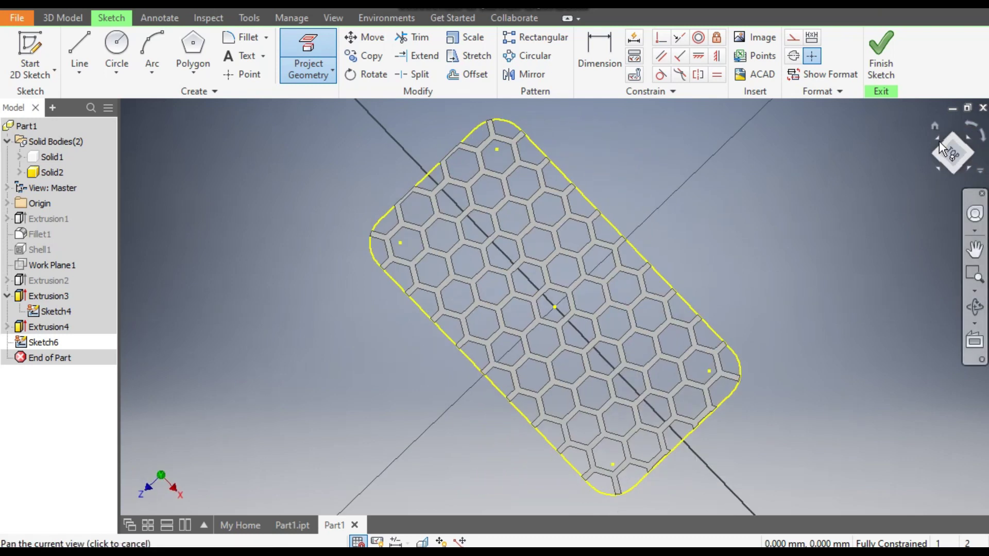
pyautogui.click(882, 51)
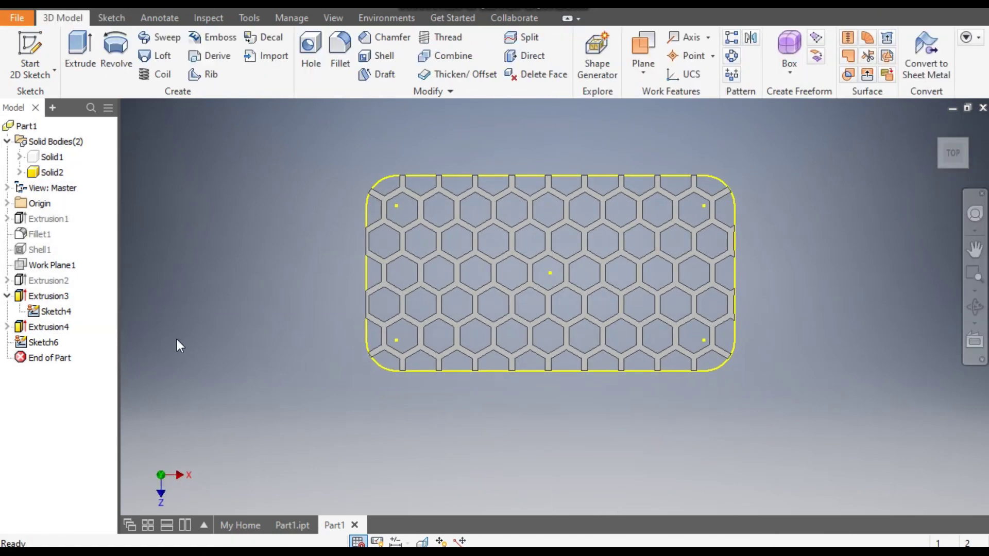
# Step: Hide Sketch4, the original plate outline, and reopen Sketch6 with the projected outline for editing
pyautogui.click(52, 312)
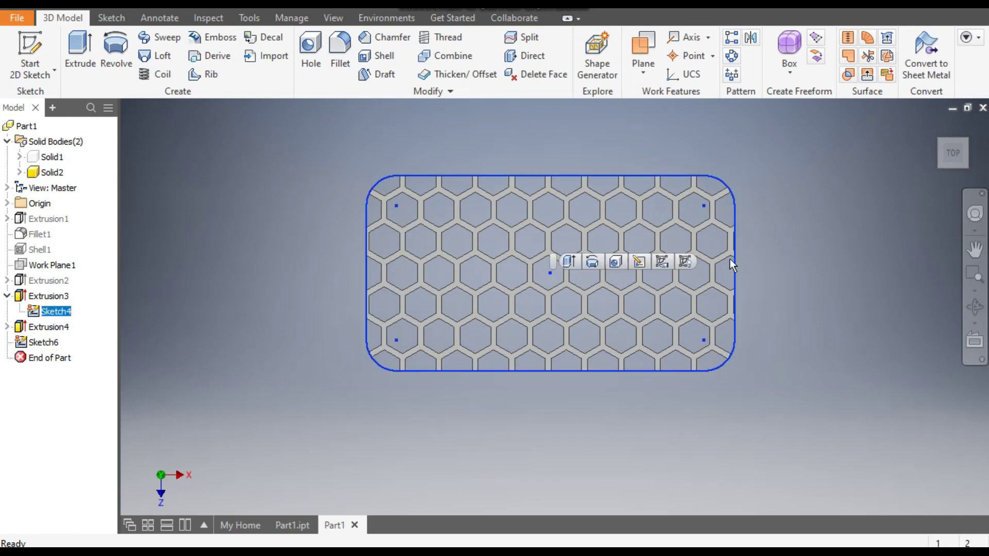
pyautogui.click(689, 263)
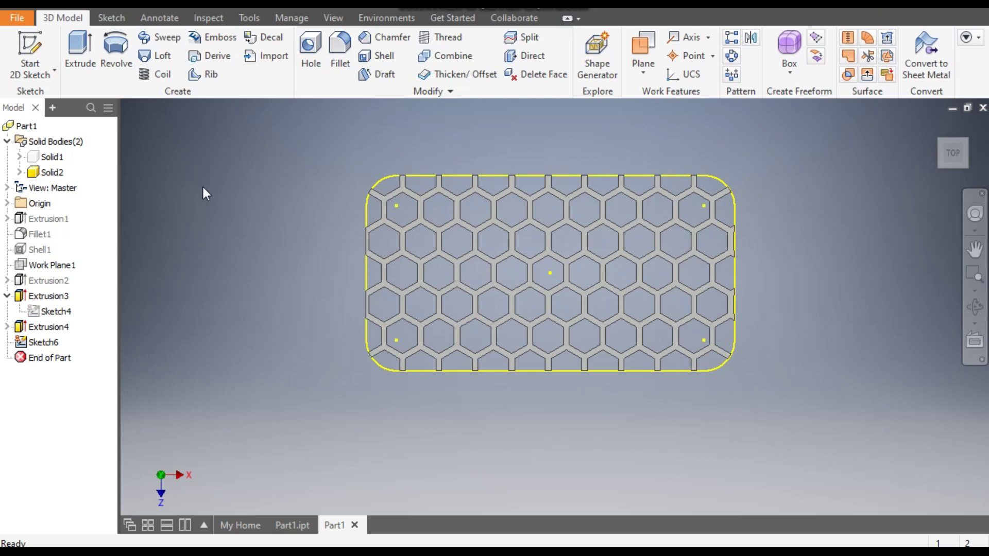
pyautogui.doubleClick(41, 342)
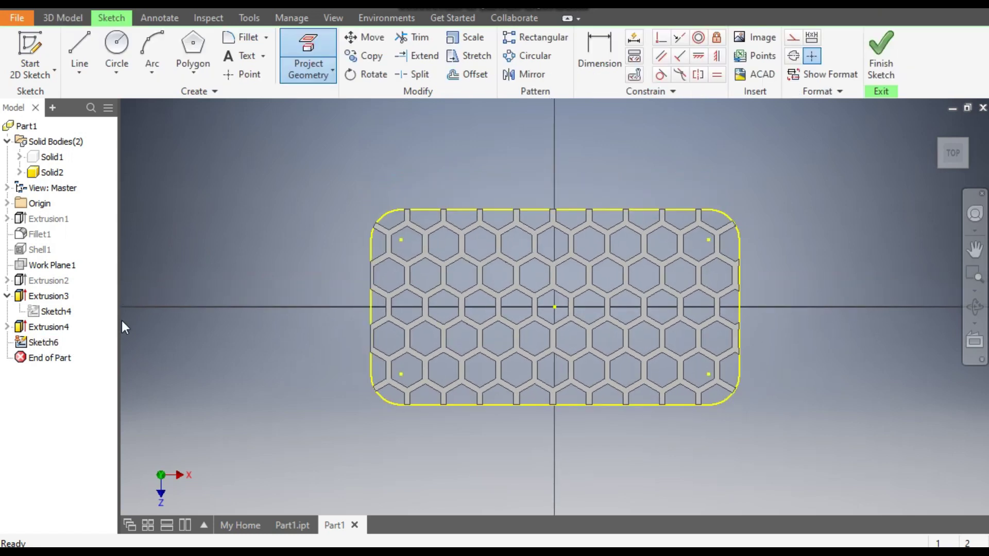
# Step: Offset the projected plate outline inward by about 1.7 mm as a complete closed loop, using Loop Select
pyautogui.click(471, 75)
pyautogui.click(498, 210)
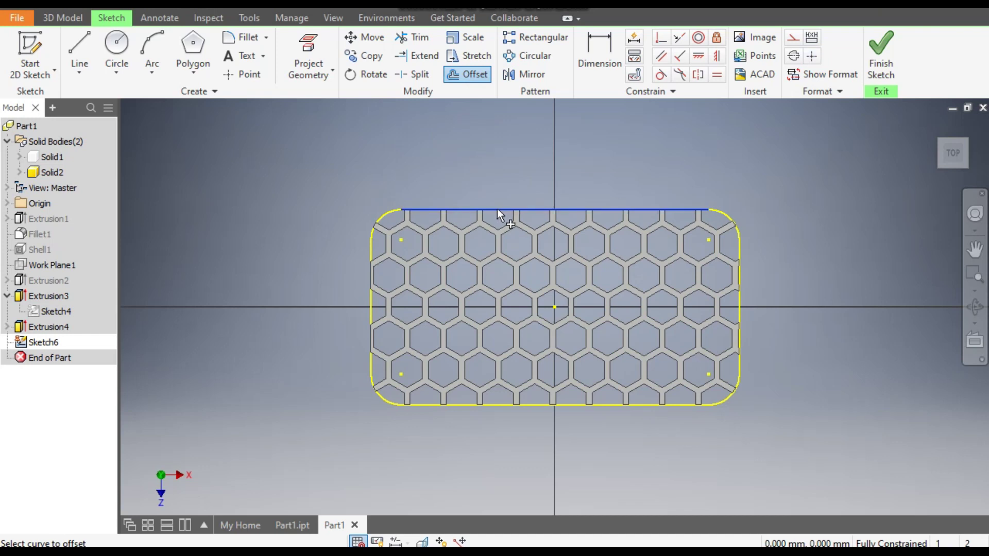
pyautogui.rightClick(497, 211)
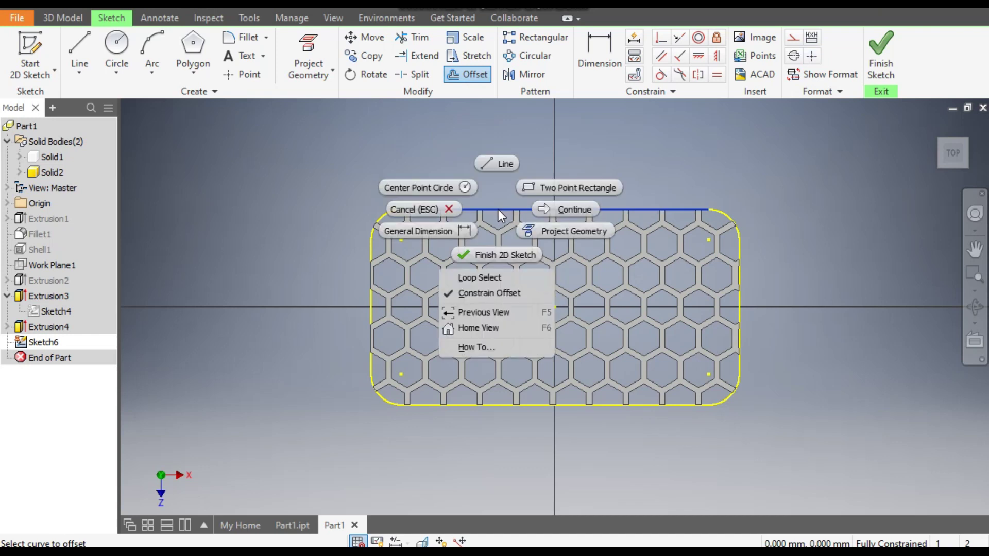
pyautogui.click(493, 277)
pyautogui.click(730, 210)
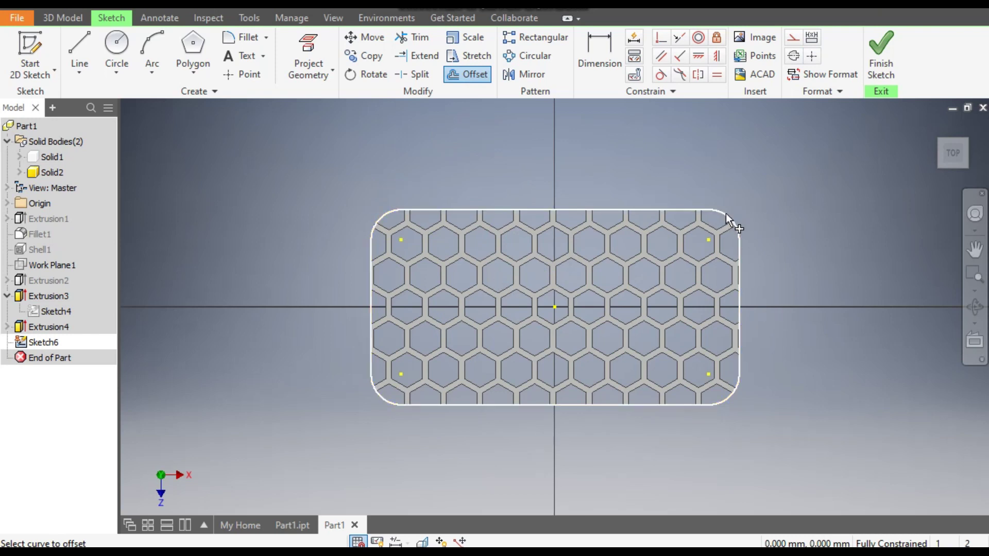
pyautogui.click(726, 213)
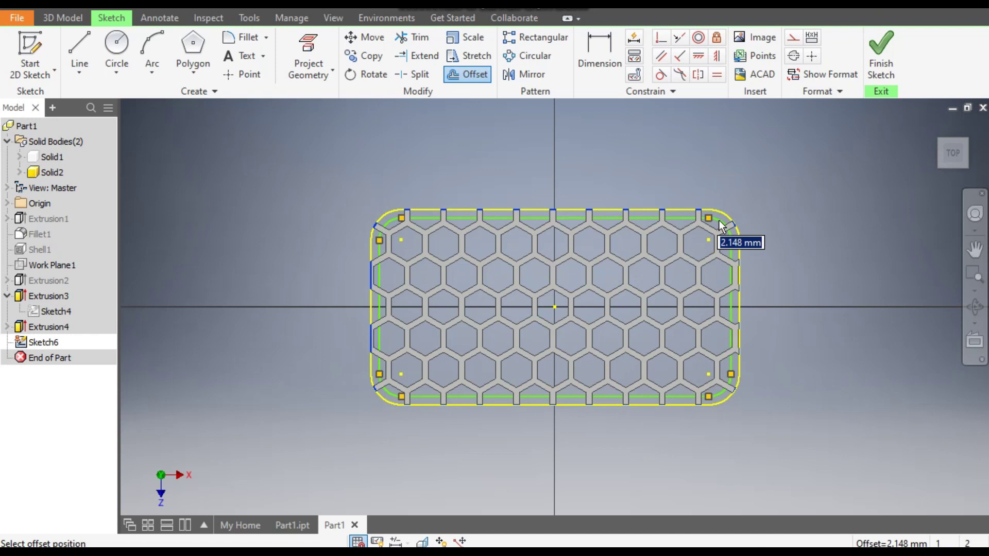
pyautogui.write('1.735')
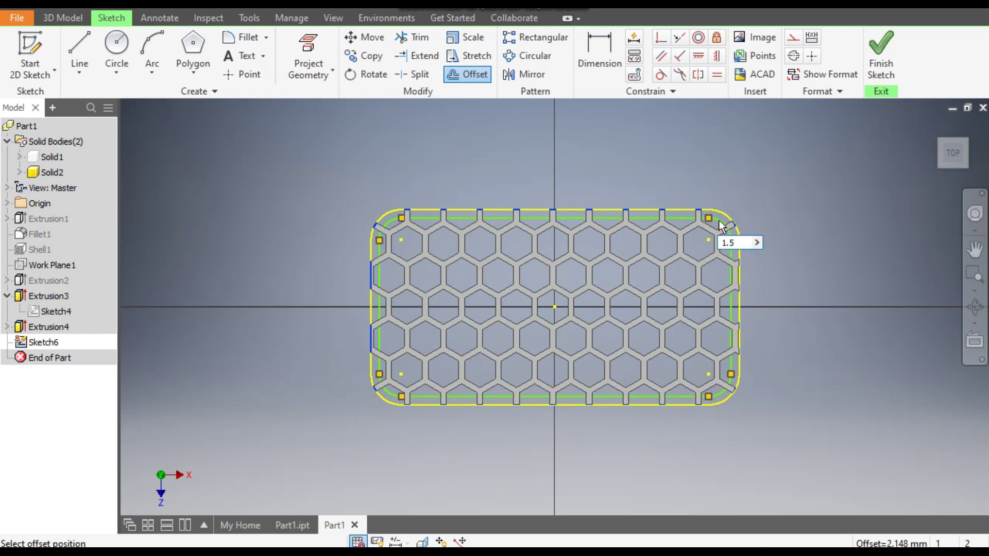
pyautogui.press('Return')
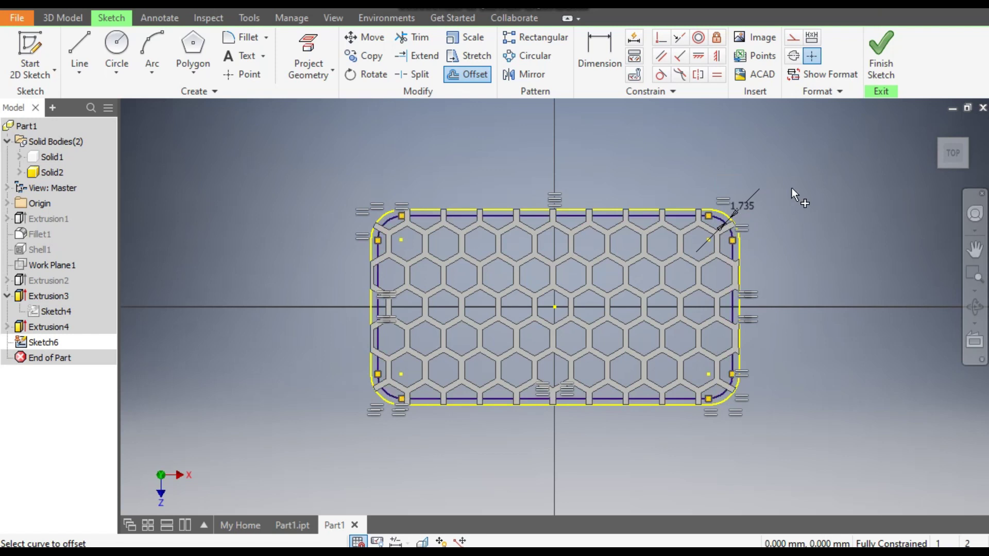
pyautogui.press('Escape')
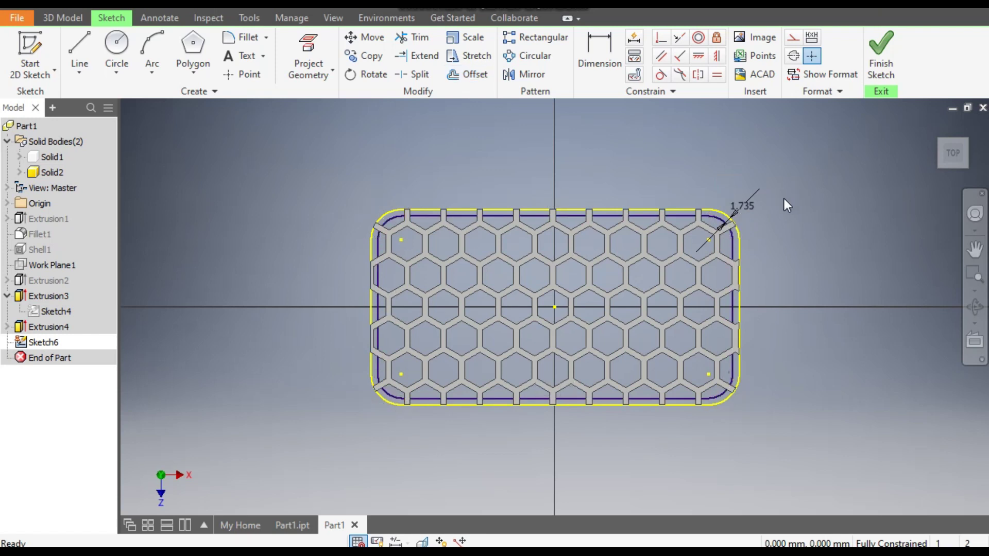
# Step: Set the distance between the plate outline and its inner offset to 1.5 mm, and finish the sketch
pyautogui.doubleClick(744, 206)
pyautogui.write('1.5')
pyautogui.press('Return')
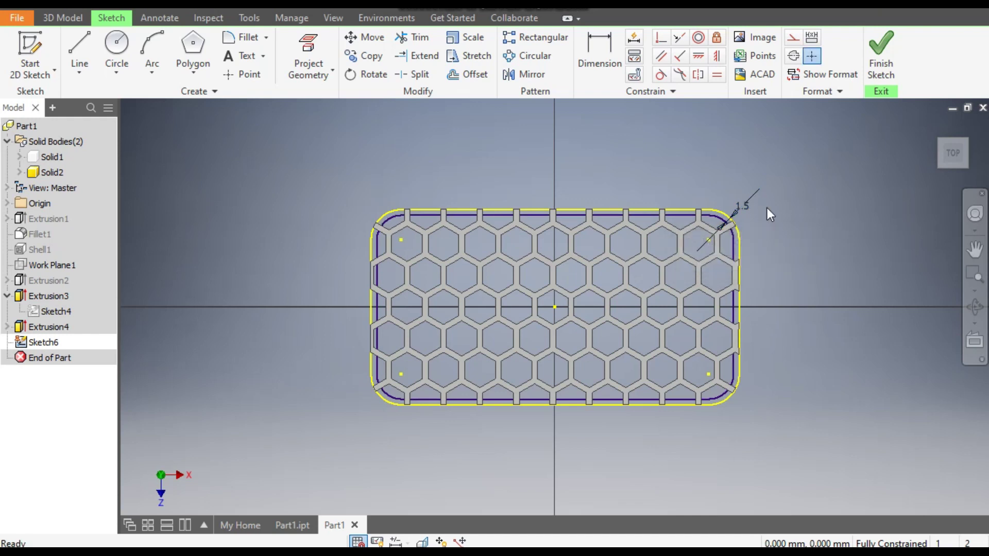
pyautogui.click(880, 52)
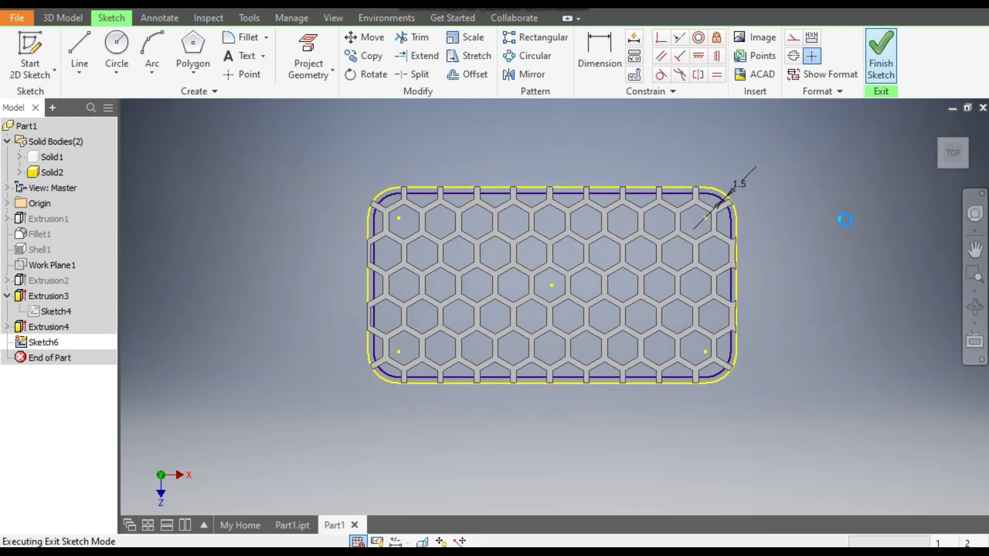
# Step: Extrude the ring between the two outlines upward 2 mm, joining it to the hexagonal grid as a border
pyautogui.click(933, 127)
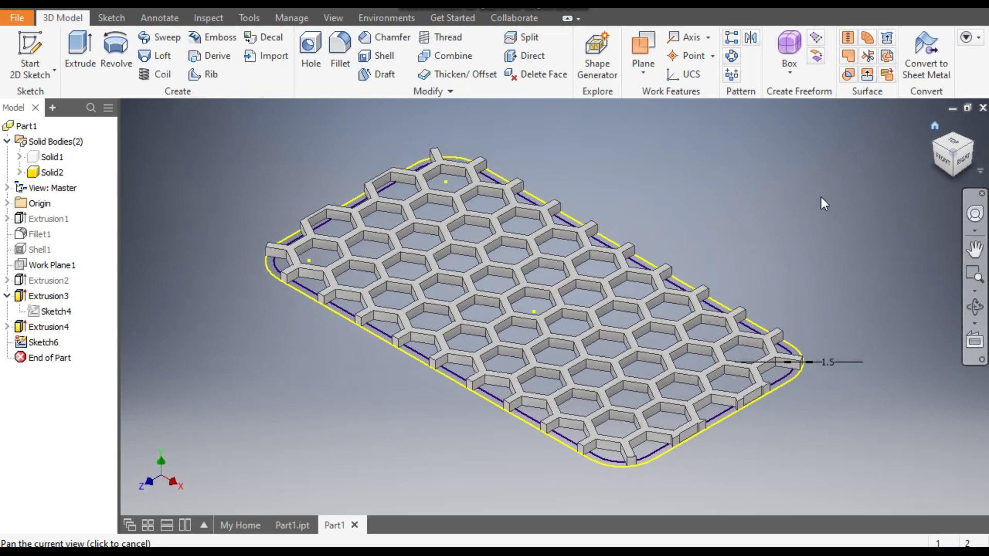
pyautogui.click(76, 45)
pyautogui.scroll(-5, 258, 273)
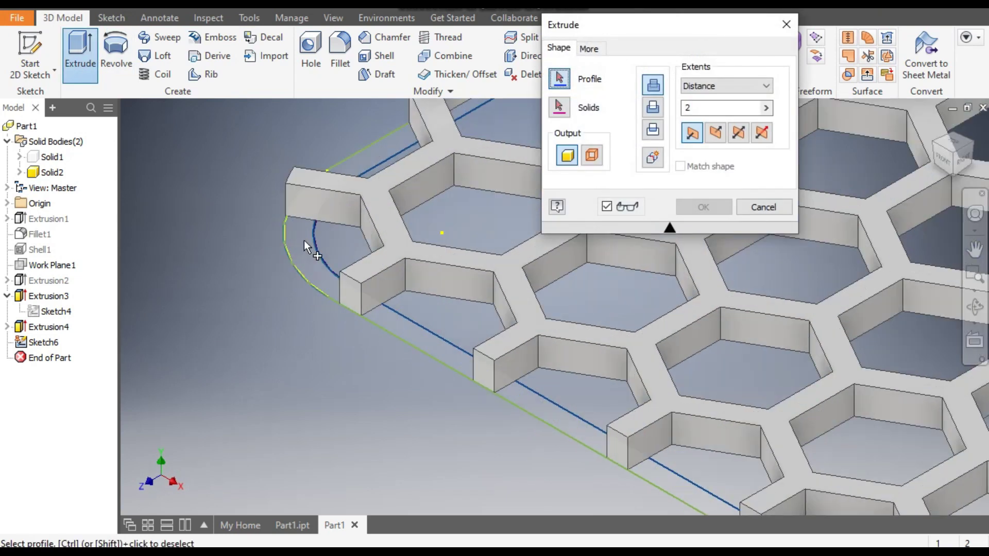
pyautogui.click(304, 242)
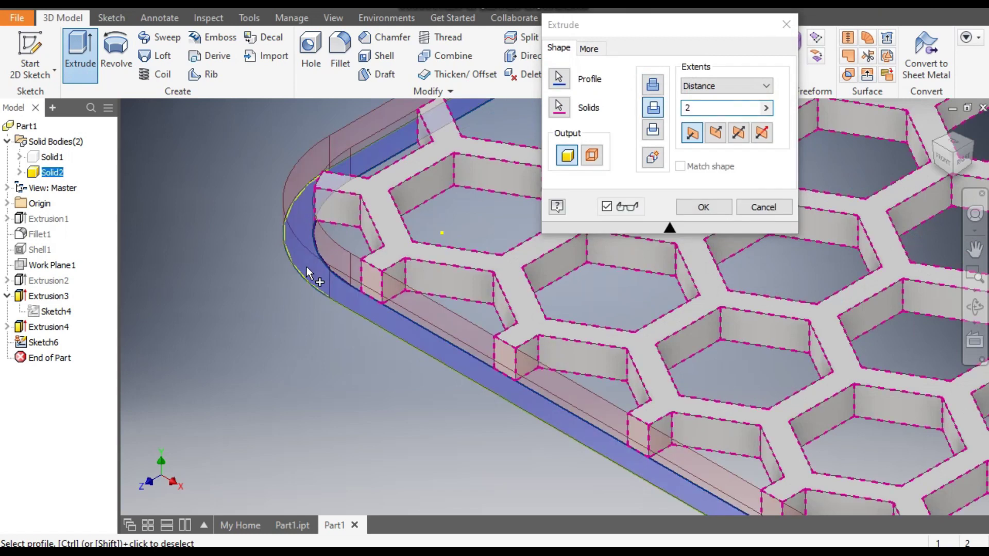
pyautogui.scroll(5, 266, 267)
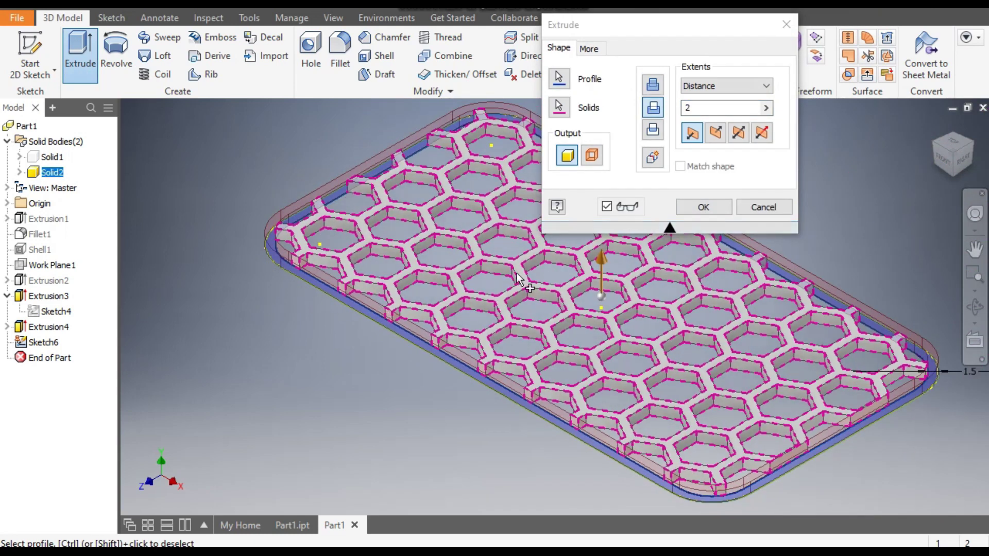
pyautogui.scroll(-5, 275, 254)
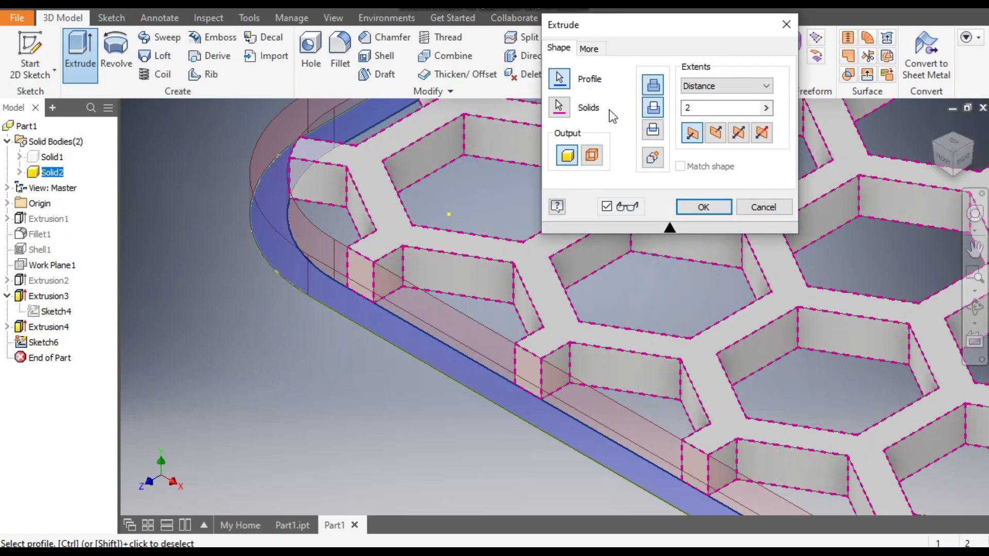
pyautogui.scroll(6, 291, 338)
pyautogui.moveTo(342, 357); pyautogui.dragTo(259, 181, button='middle')
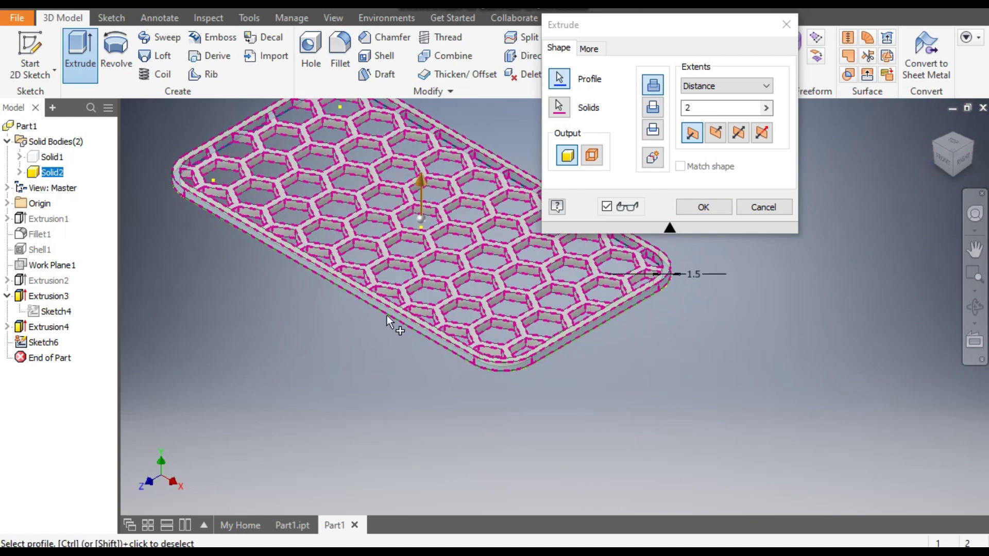
pyautogui.click(690, 106)
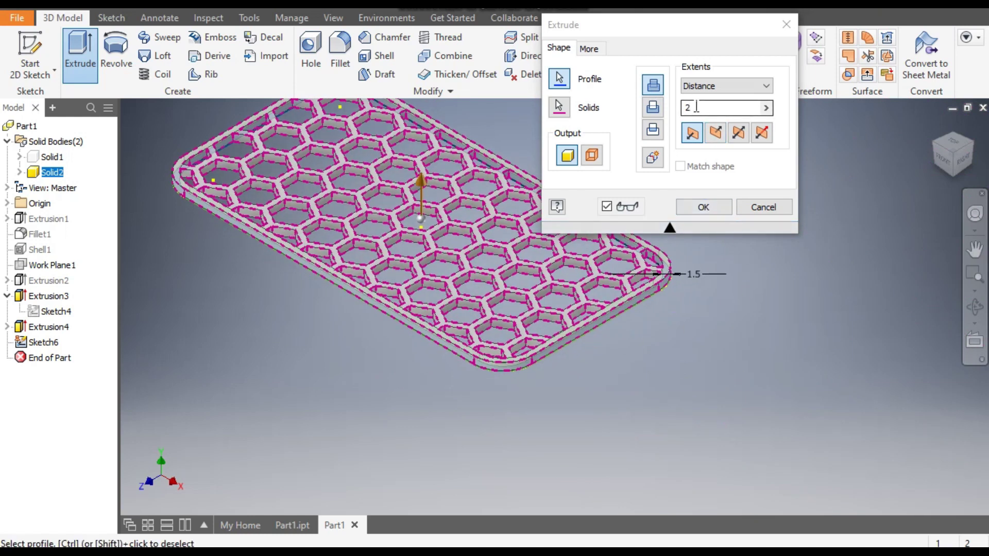
pyautogui.click(702, 208)
pyautogui.moveTo(697, 220); pyautogui.dragTo(817, 299, button='middle')
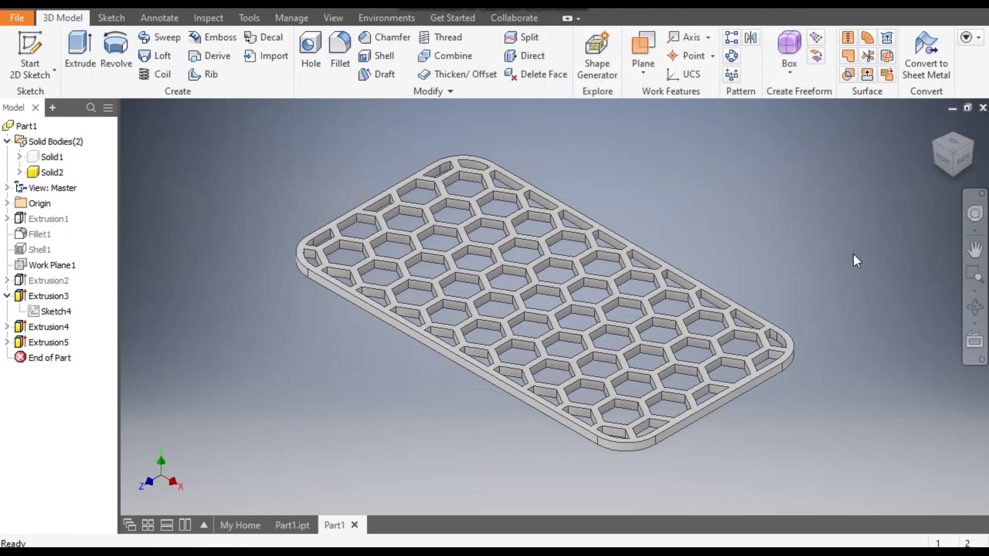
# Step: Make Solid1, the hollow tray body, visible again around the finished hexagonal insert plate
pyautogui.click(948, 141)
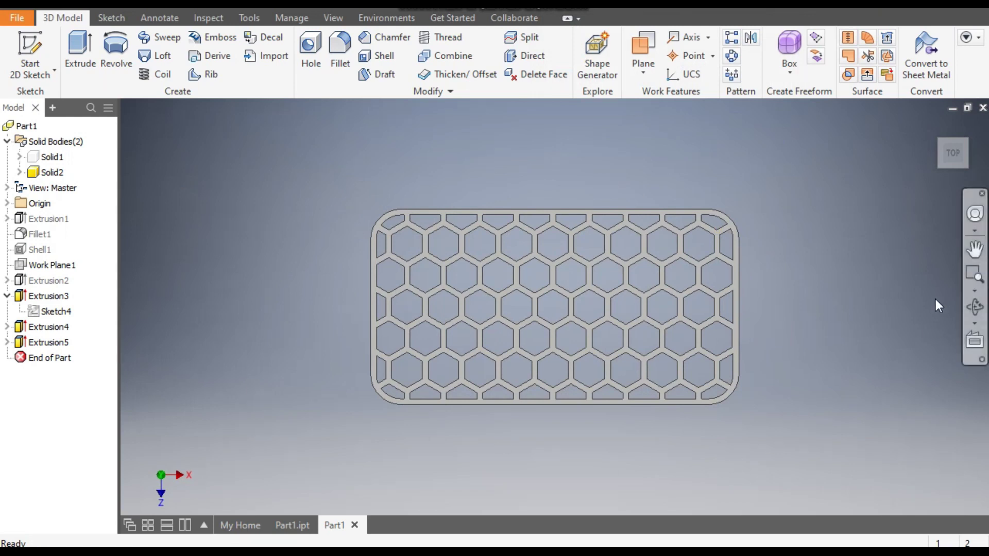
pyautogui.click(933, 127)
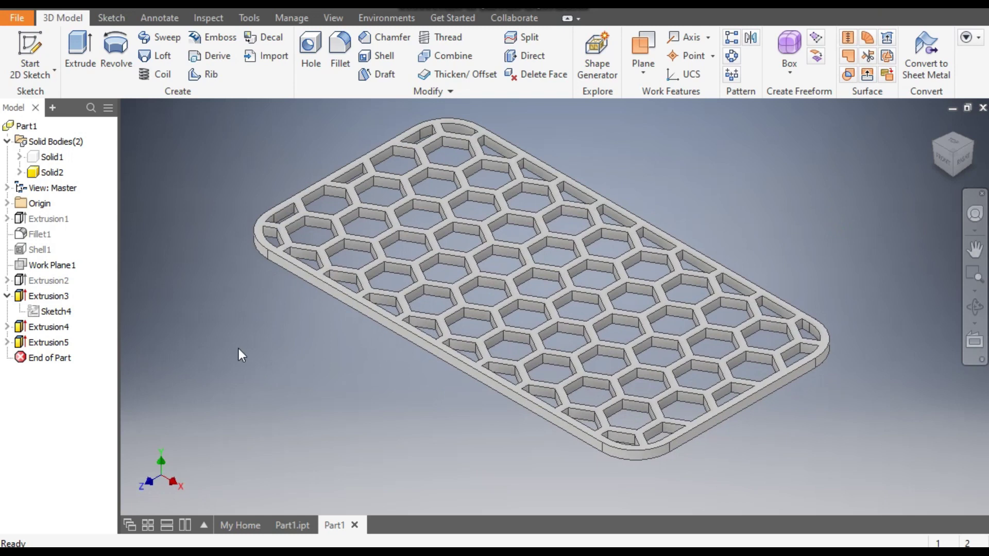
pyautogui.click(51, 157)
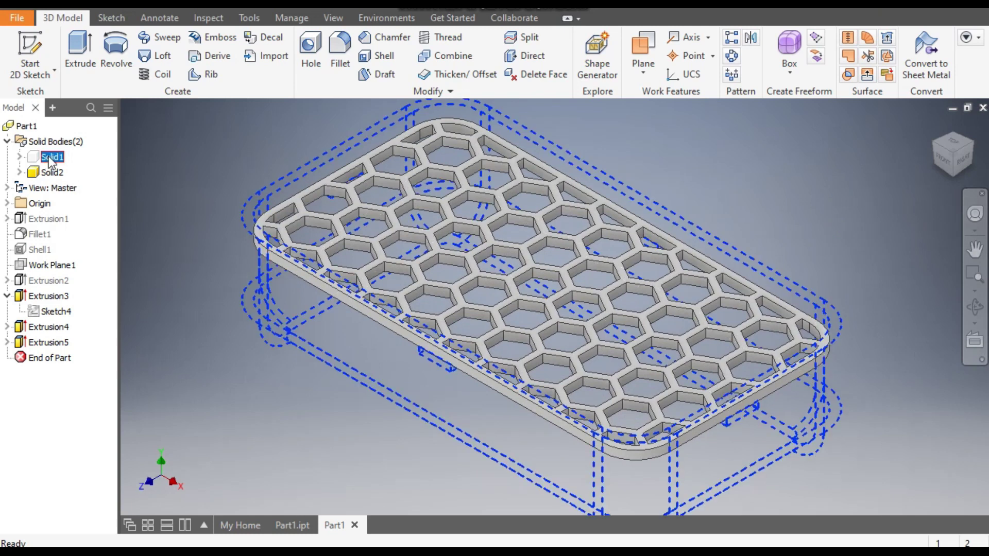
pyautogui.rightClick(51, 162)
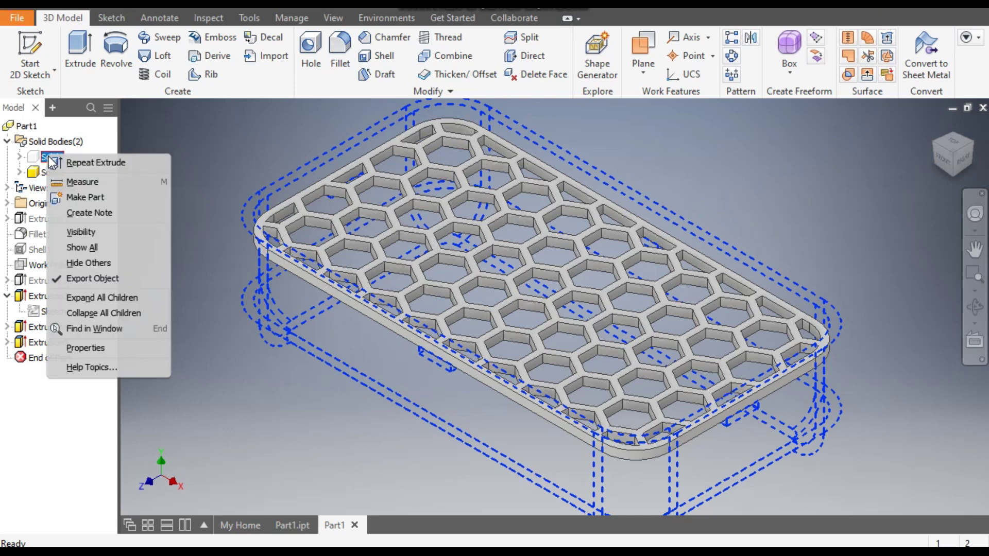
pyautogui.click(106, 230)
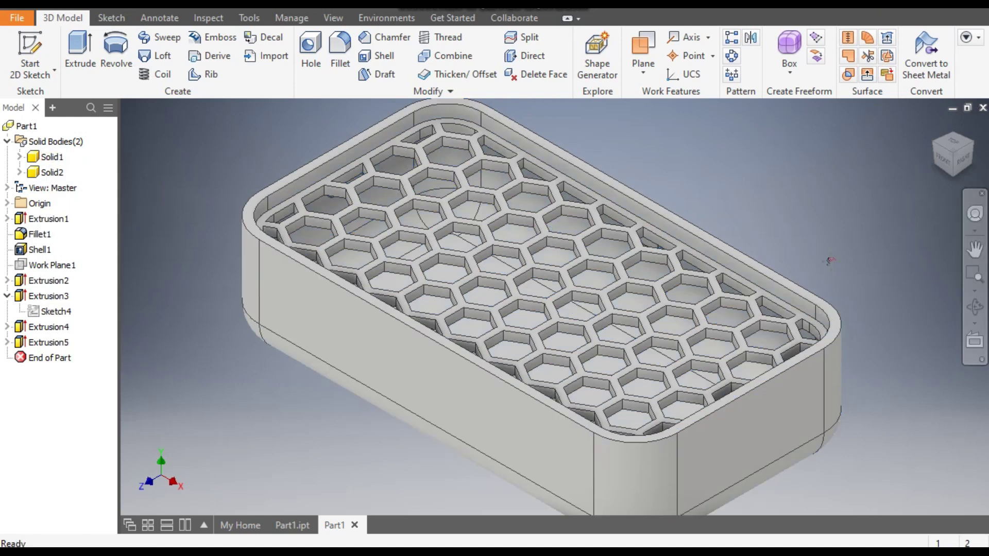
pyautogui.moveTo(829, 262); pyautogui.dragTo(814, 211, button='middle')
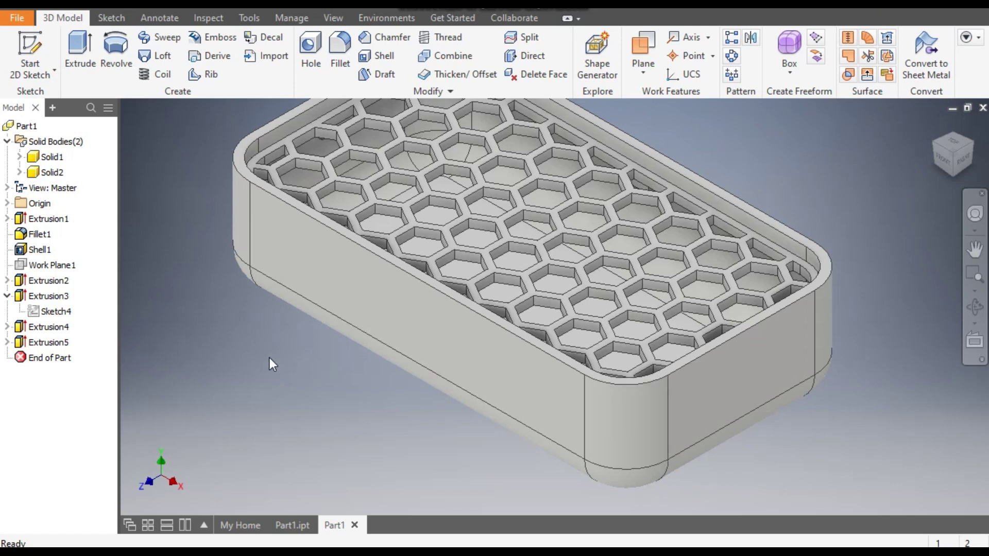
# Step: Hide Solid2, the hexagonal insert plate body
pyautogui.click(51, 172)
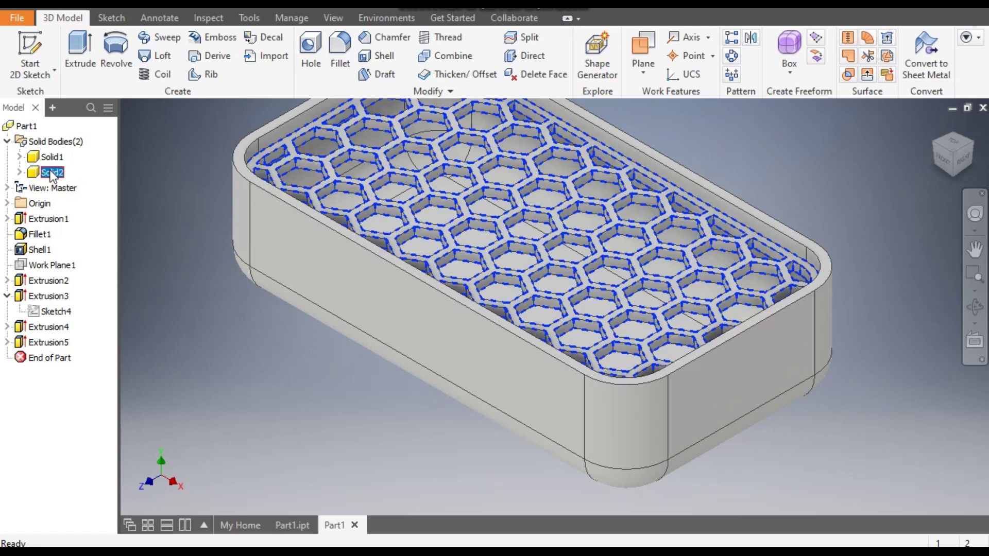
pyautogui.rightClick(53, 175)
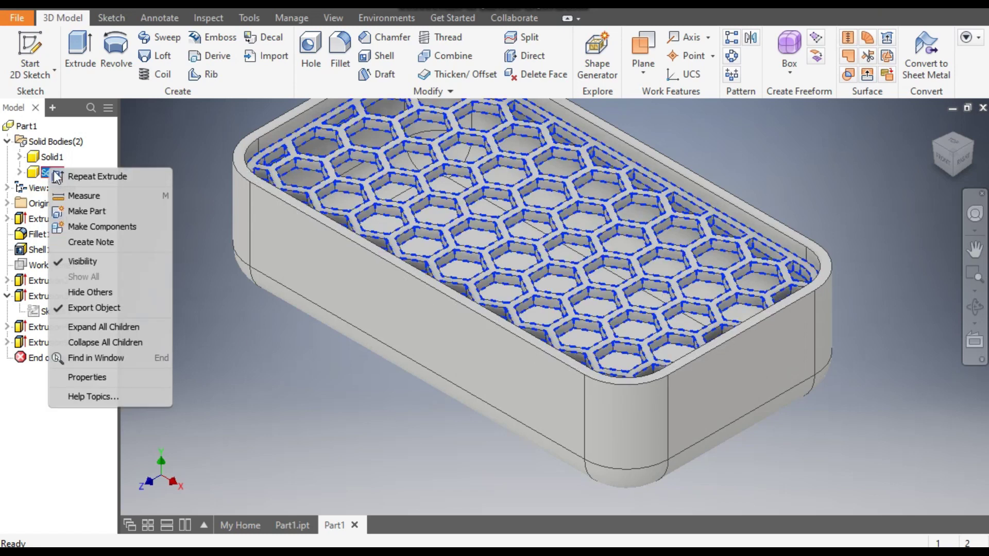
pyautogui.click(103, 260)
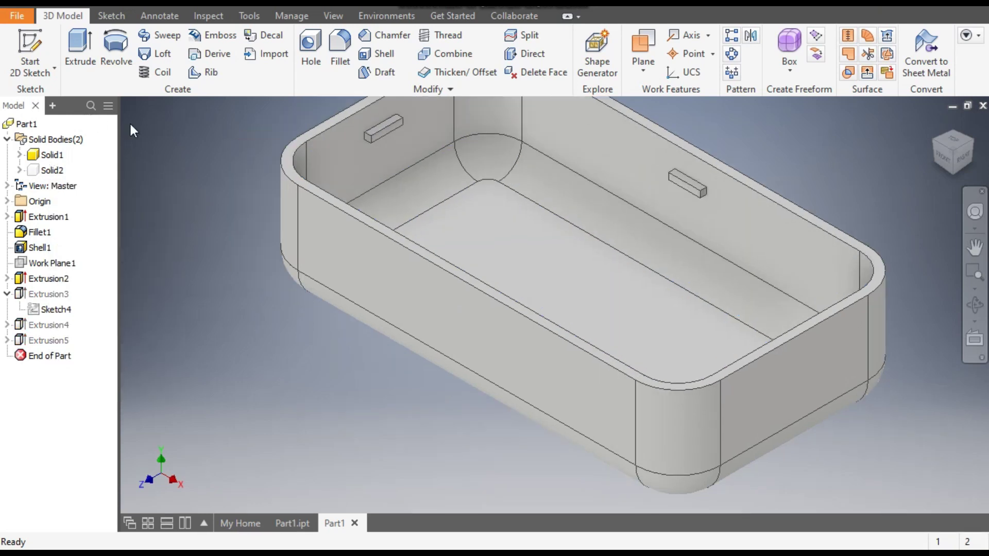
# Step: On the tray's top rim face, sketch a two-point rectangle about 20 by 20.5 mm over the front-right corner, aligned to the outer edges
pyautogui.click(30, 54)
pyautogui.click(314, 132)
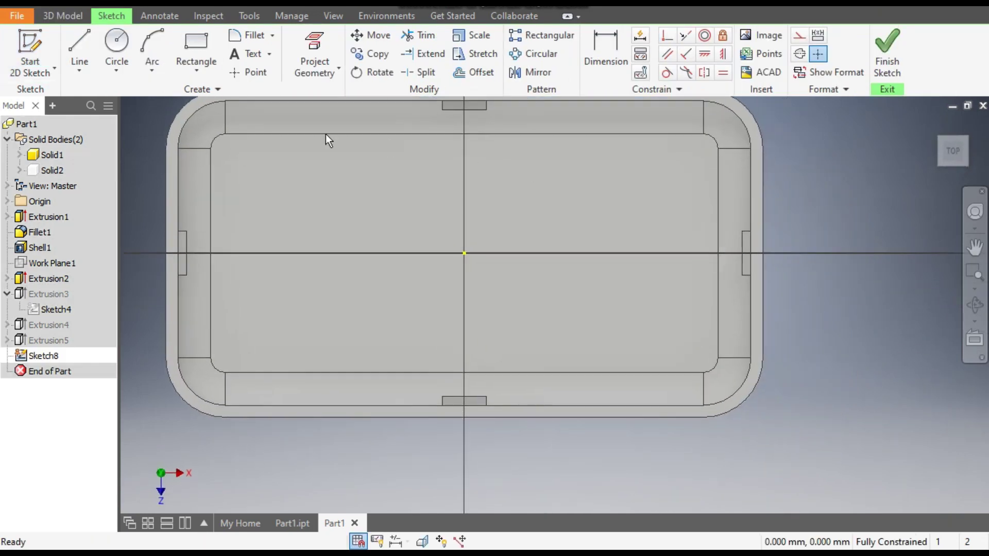
pyautogui.click(178, 66)
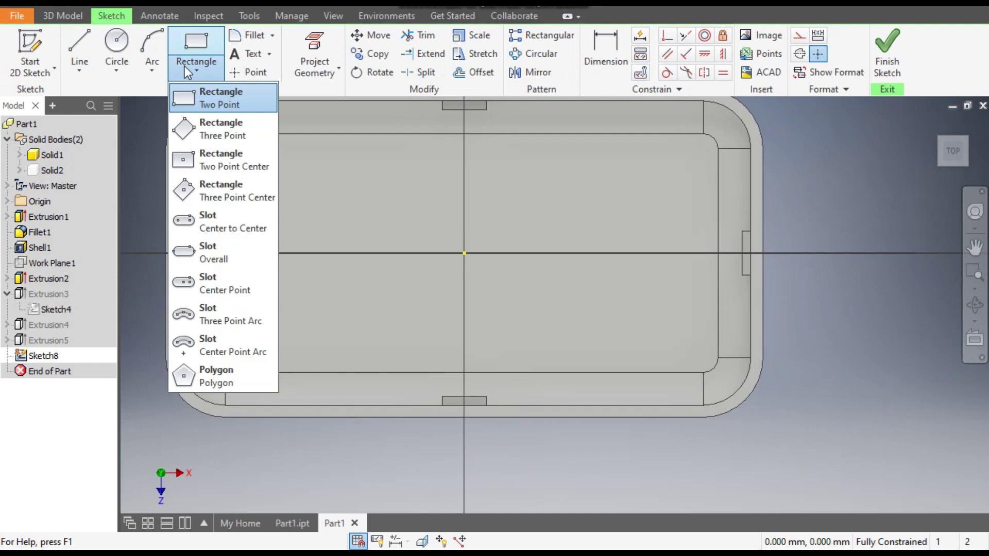
pyautogui.click(231, 100)
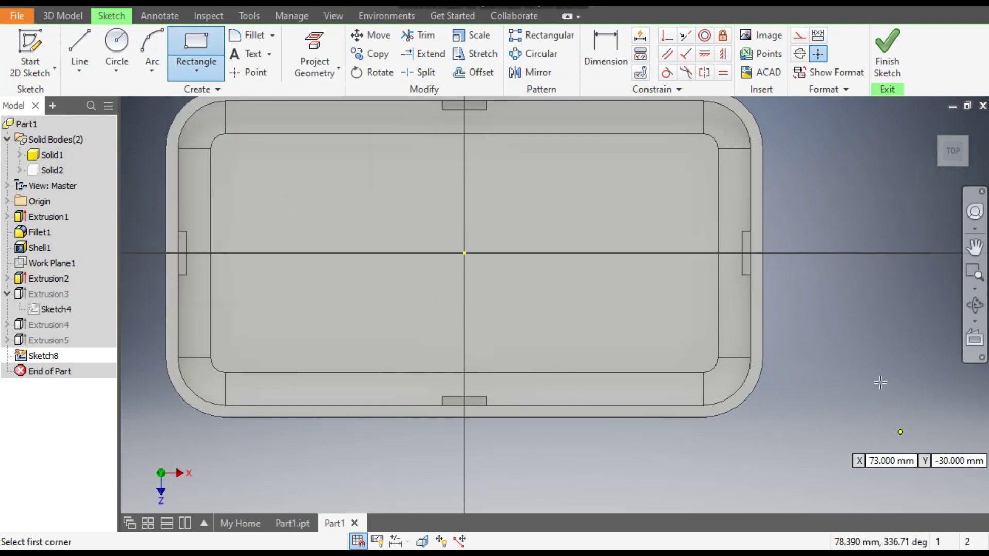
pyautogui.click(763, 295)
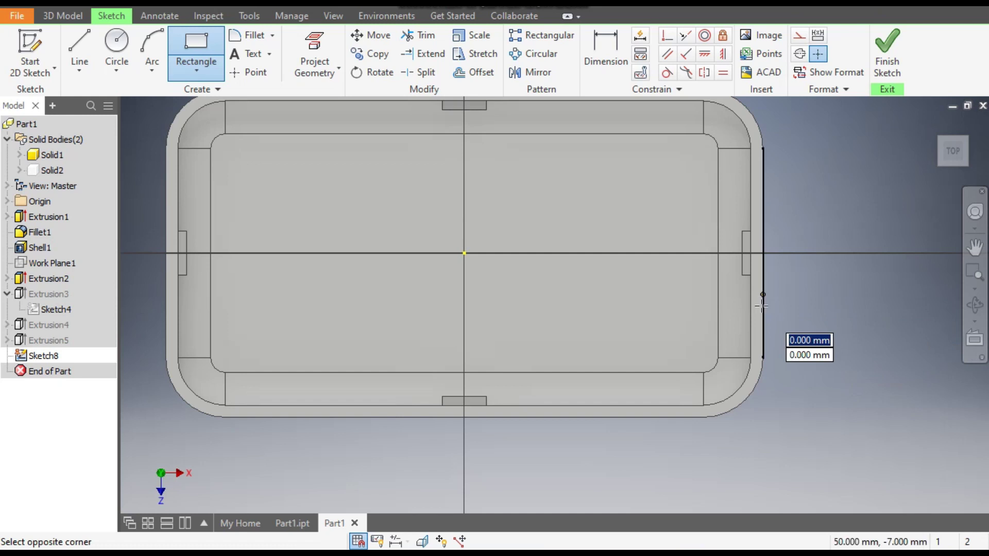
pyautogui.click(643, 418)
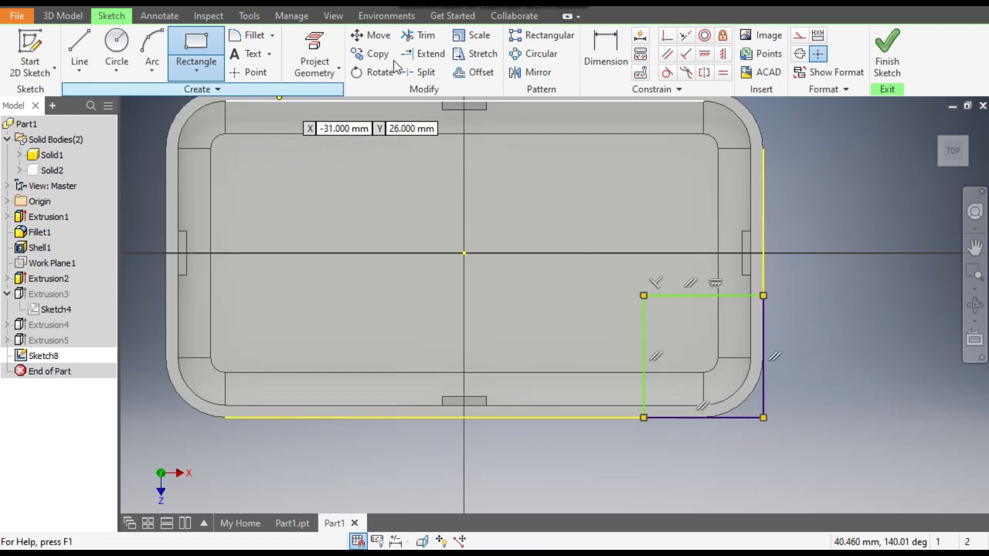
# Step: Dimension the corner rectangle's width and height to 15 mm each
pyautogui.click(614, 45)
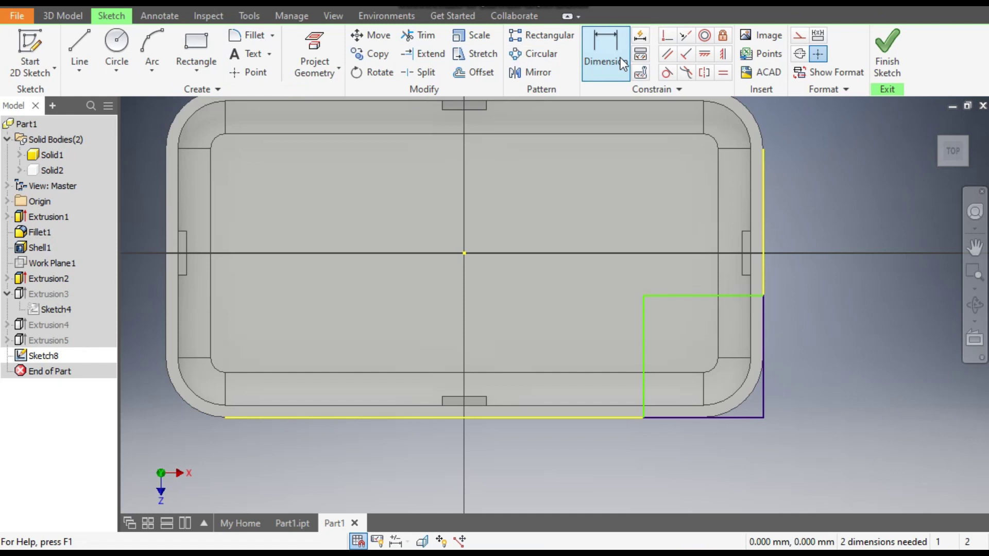
pyautogui.click(700, 295)
pyautogui.click(697, 269)
pyautogui.write('15')
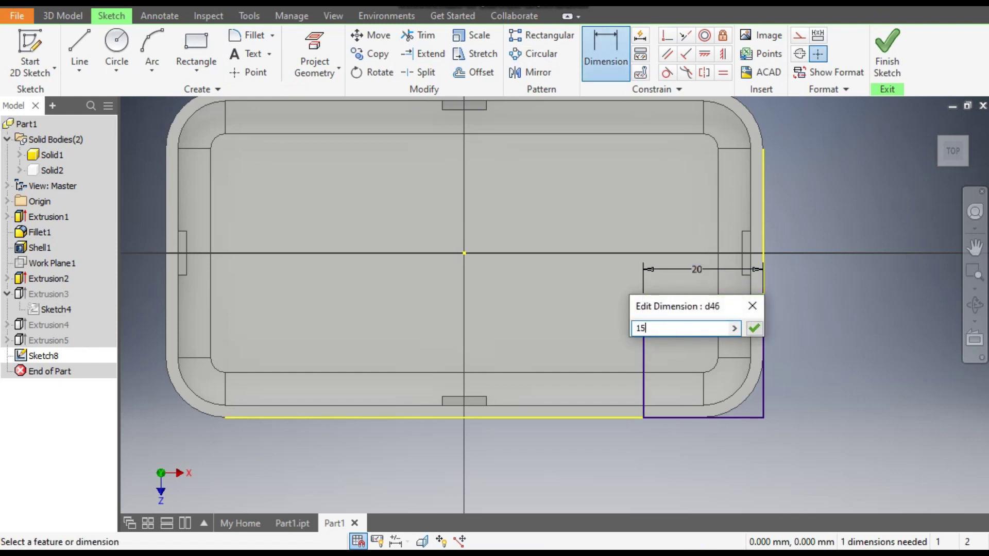
pyautogui.press('Return')
pyautogui.click(673, 329)
pyautogui.click(644, 336)
pyautogui.write('15')
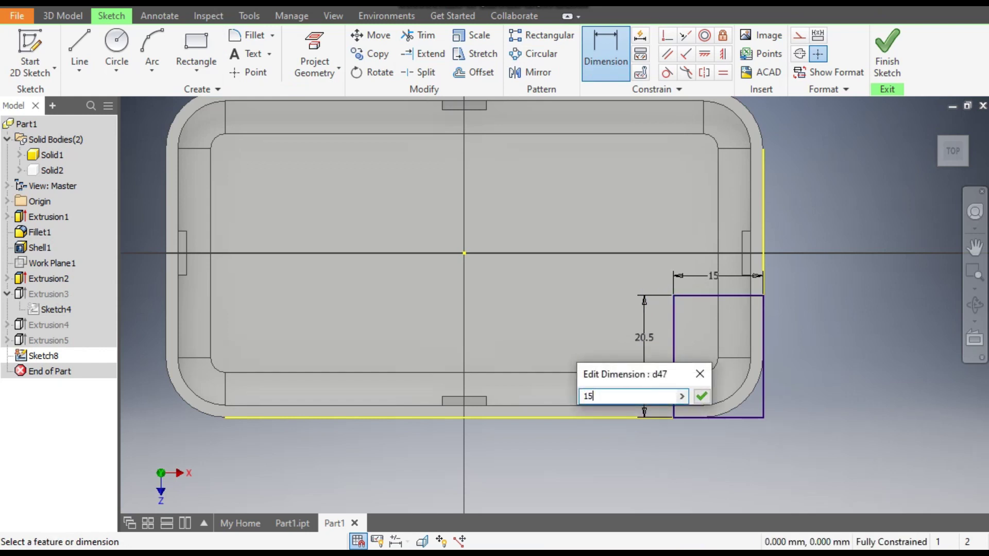
pyautogui.press('Return')
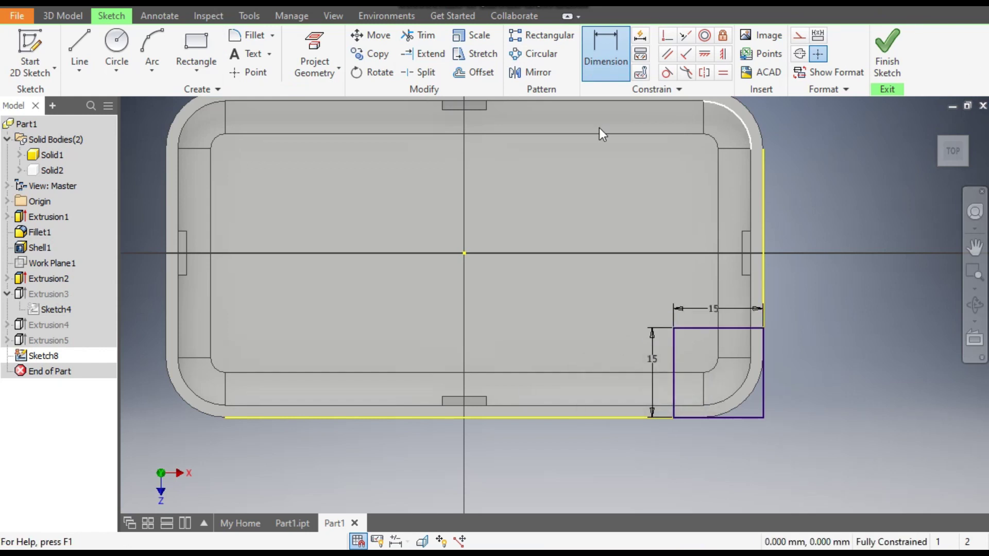
# Step: Extrude the corner square 15 mm down into the tray as a cut, opening a notch in the wall
pyautogui.click(65, 22)
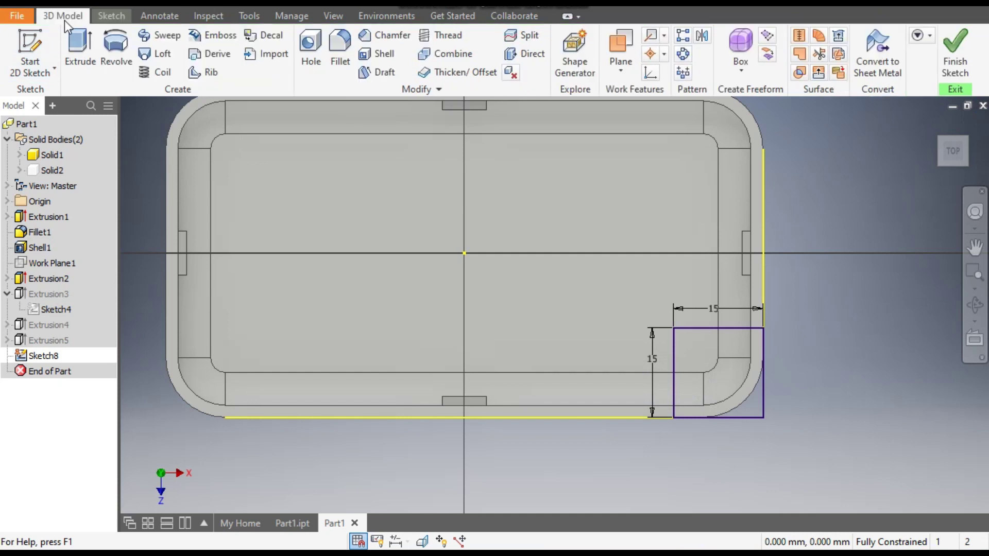
pyautogui.click(72, 44)
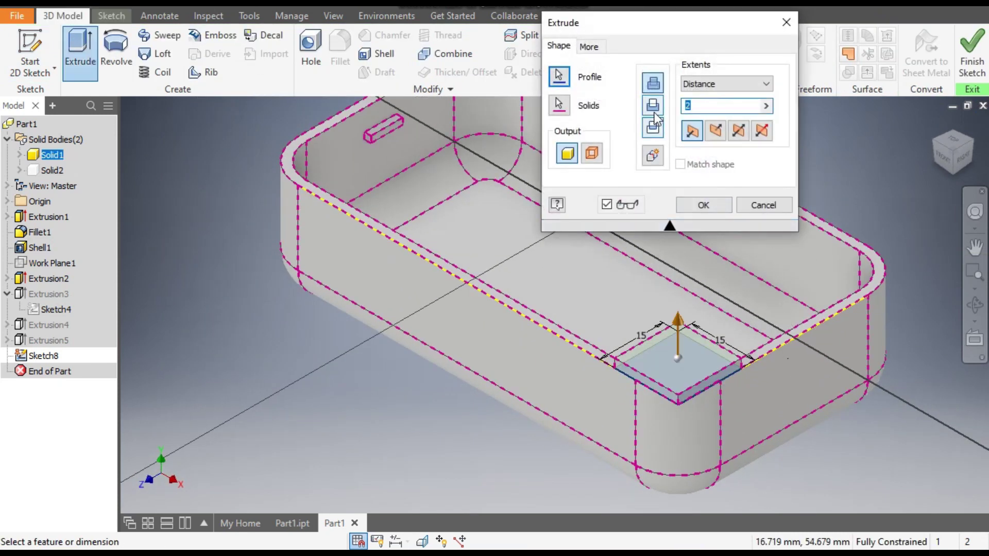
pyautogui.click(653, 106)
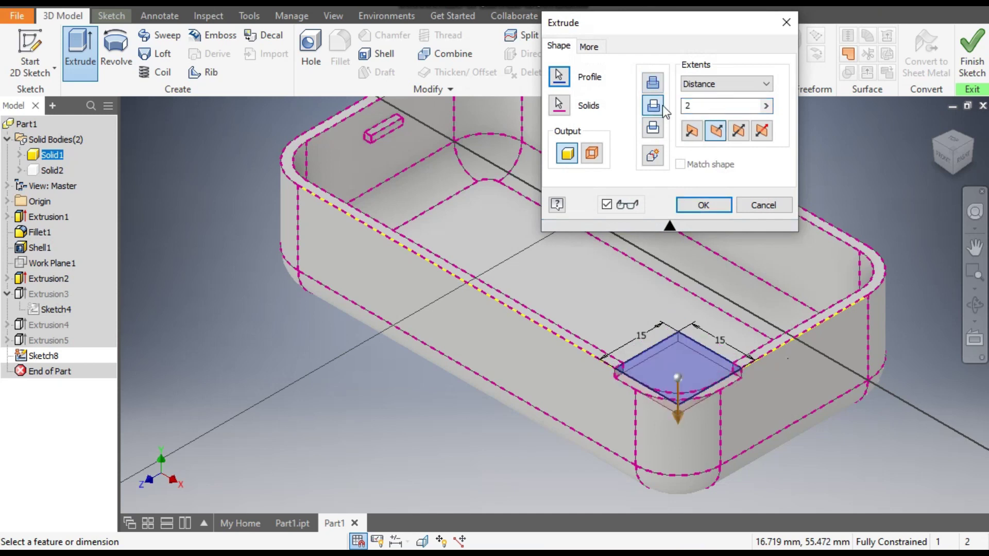
pyautogui.write('15')
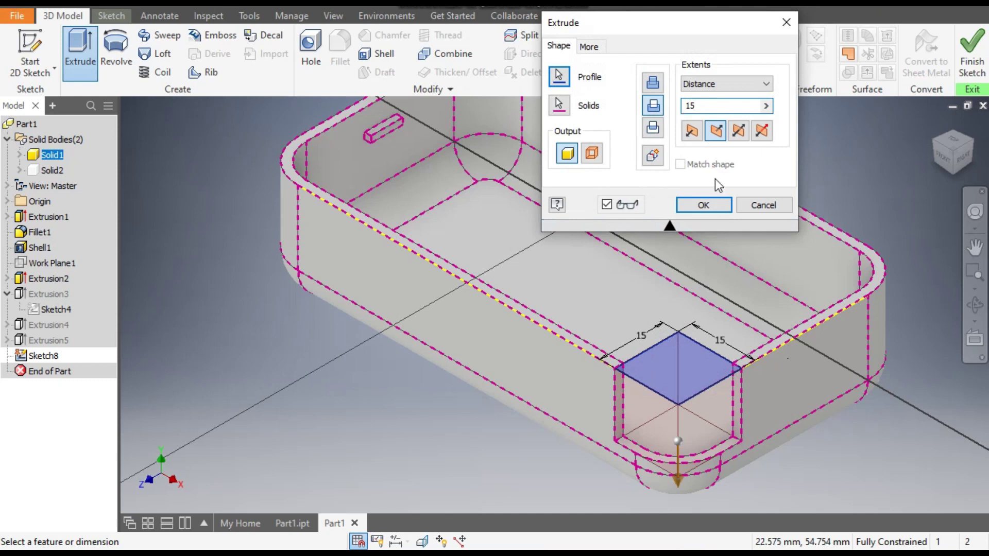
pyautogui.click(703, 205)
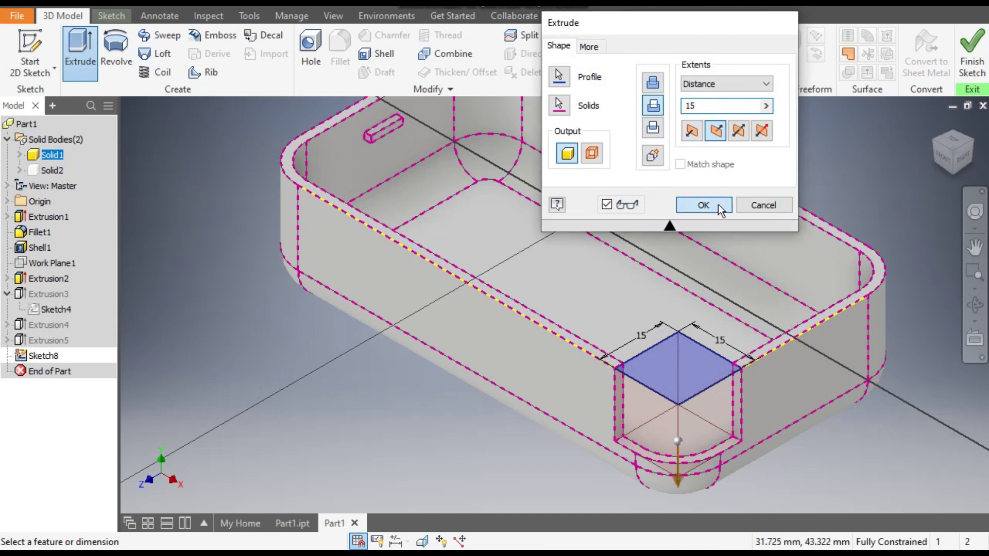
pyautogui.moveTo(882, 357); pyautogui.dragTo(829, 356, button='middle')
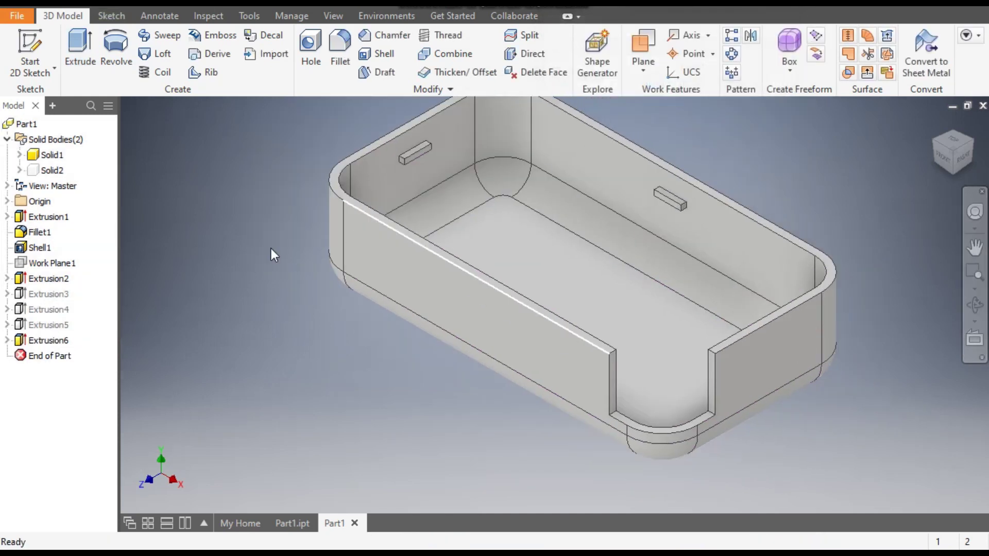
# Step: Fillet the two upper and two lower corner edges of the notch with a 7.5 mm radius
pyautogui.click(335, 60)
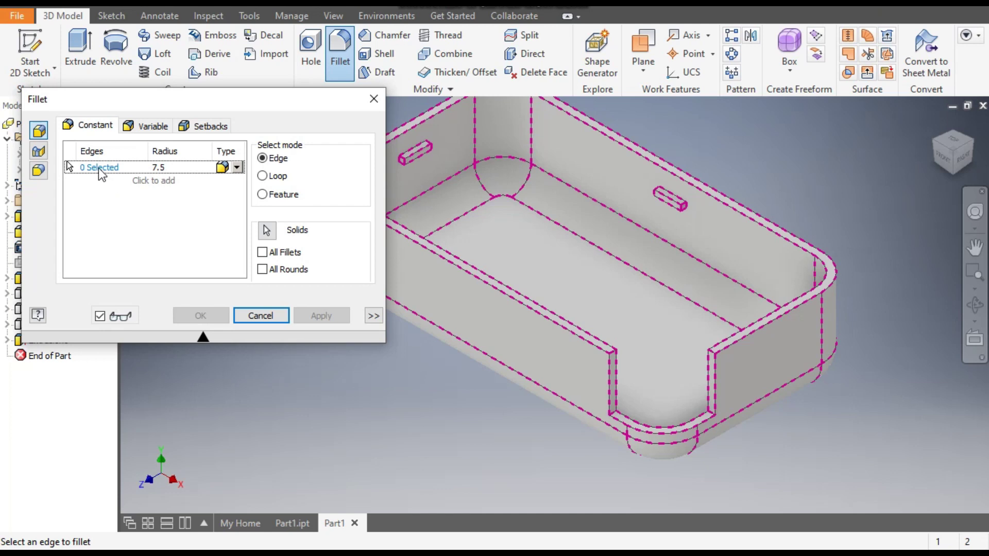
pyautogui.scroll(-3, 615, 386)
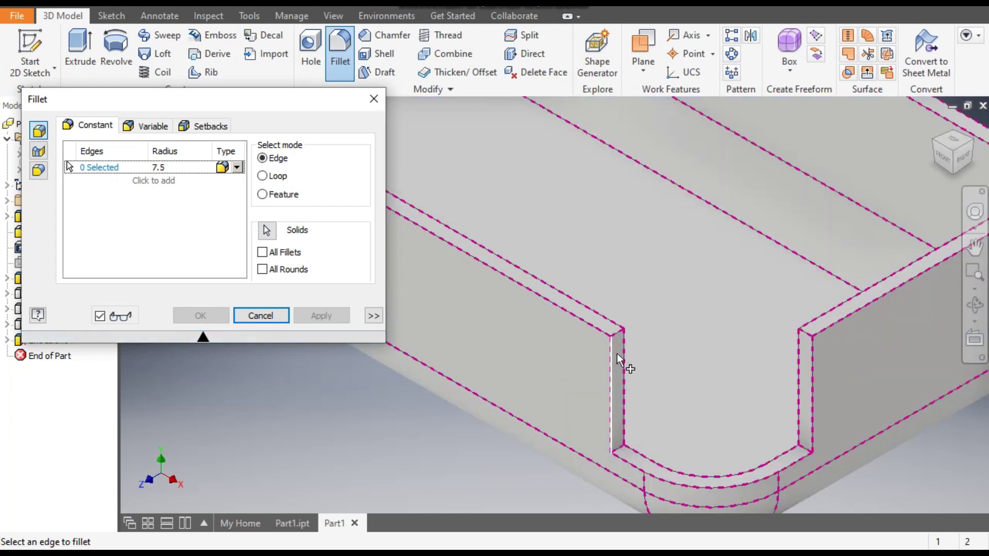
pyautogui.click(621, 339)
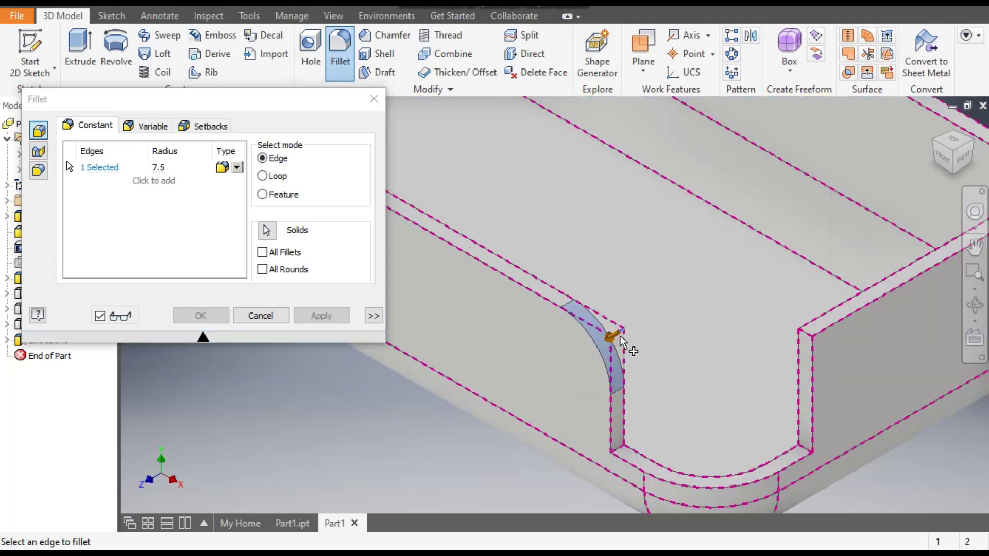
pyautogui.click(813, 344)
pyautogui.click(802, 447)
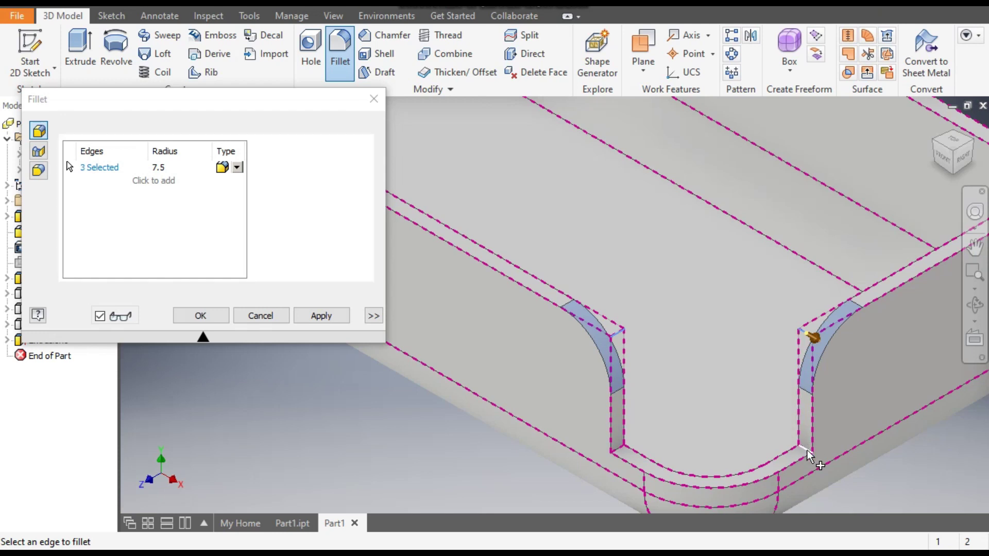
pyautogui.click(626, 458)
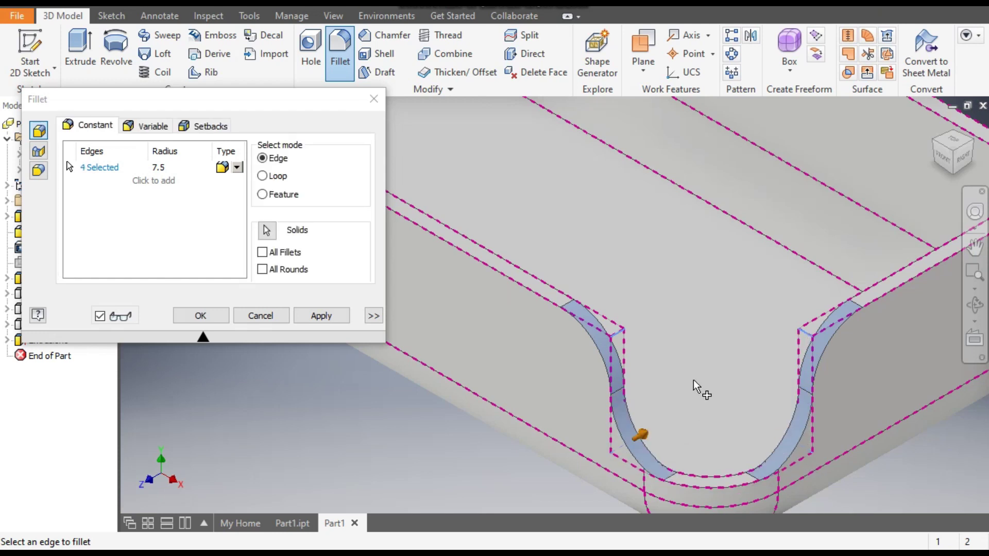
pyautogui.click(323, 320)
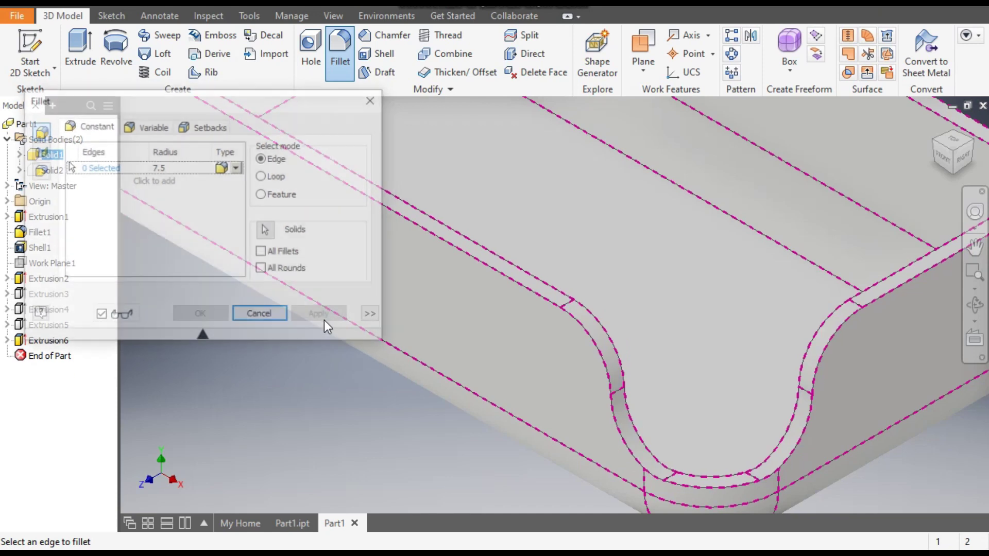
# Step: Fillet the outer and inner edges of the tray's top rim, including the notch, with a 0.5 mm radius
pyautogui.scroll(-5, 715, 355)
pyautogui.moveTo(716, 355); pyautogui.dragTo(665, 359, button='middle')
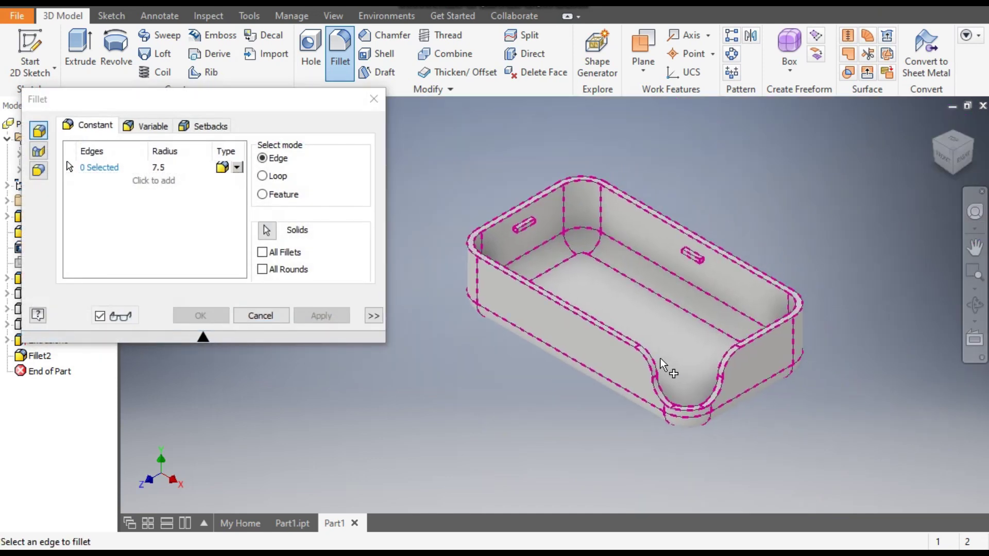
pyautogui.scroll(4, 670, 357)
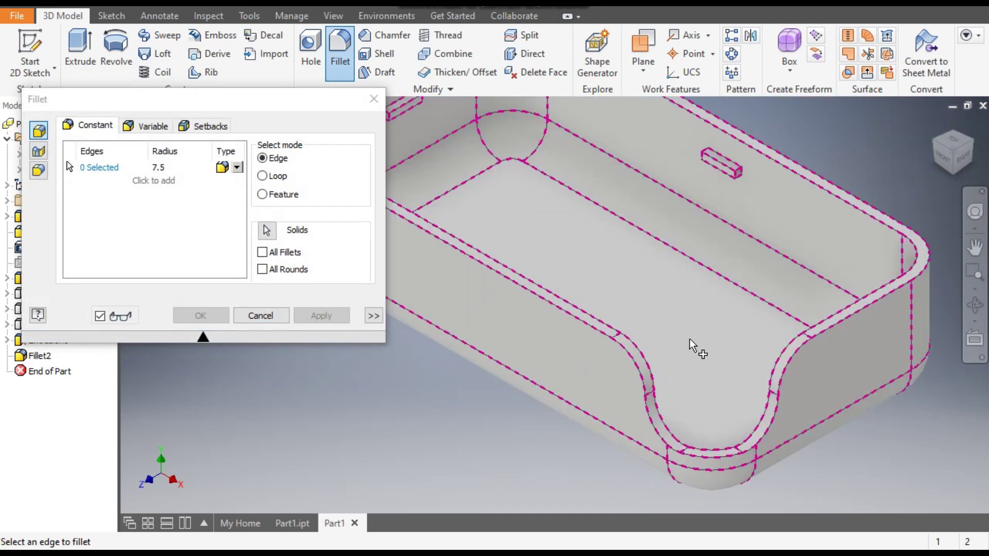
pyautogui.click(159, 169)
pyautogui.write('0.5')
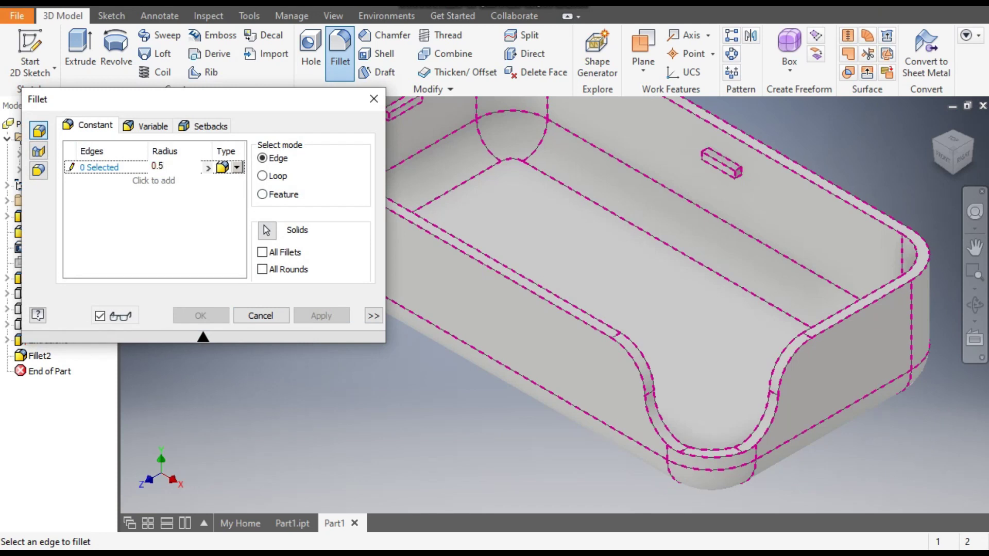
pyautogui.click(98, 170)
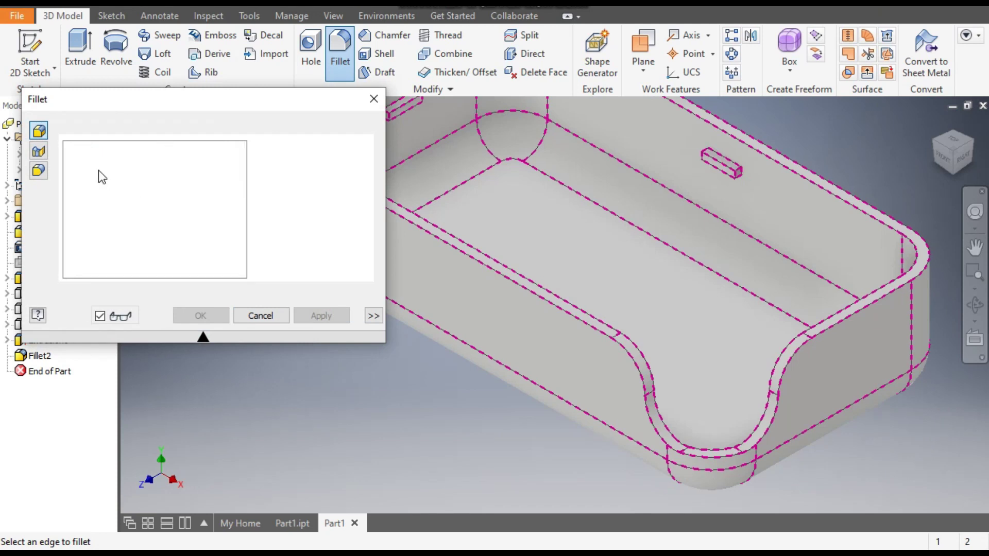
pyautogui.press('F6')
pyautogui.moveTo(532, 365); pyautogui.dragTo(574, 375, button='middle')
pyautogui.click(548, 302)
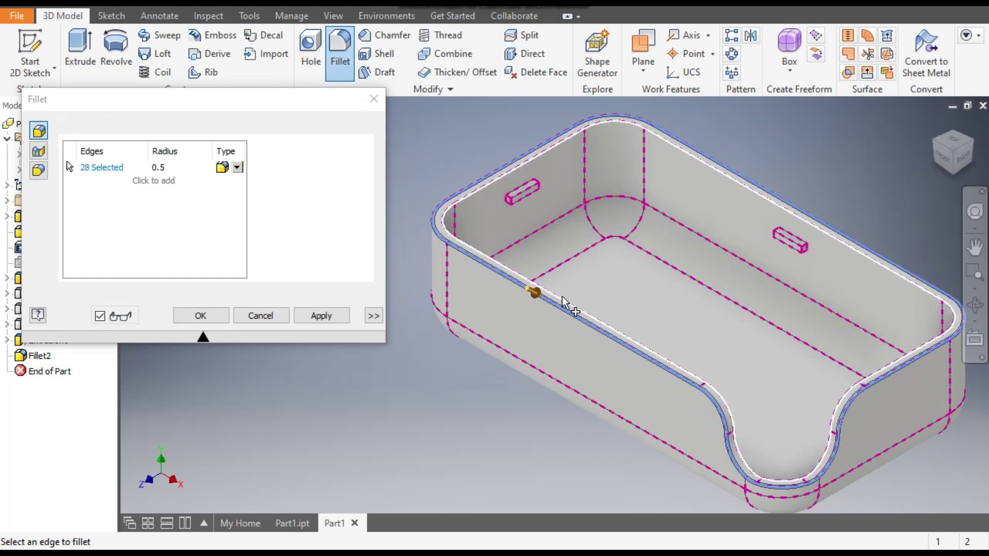
pyautogui.click(558, 303)
pyautogui.click(321, 316)
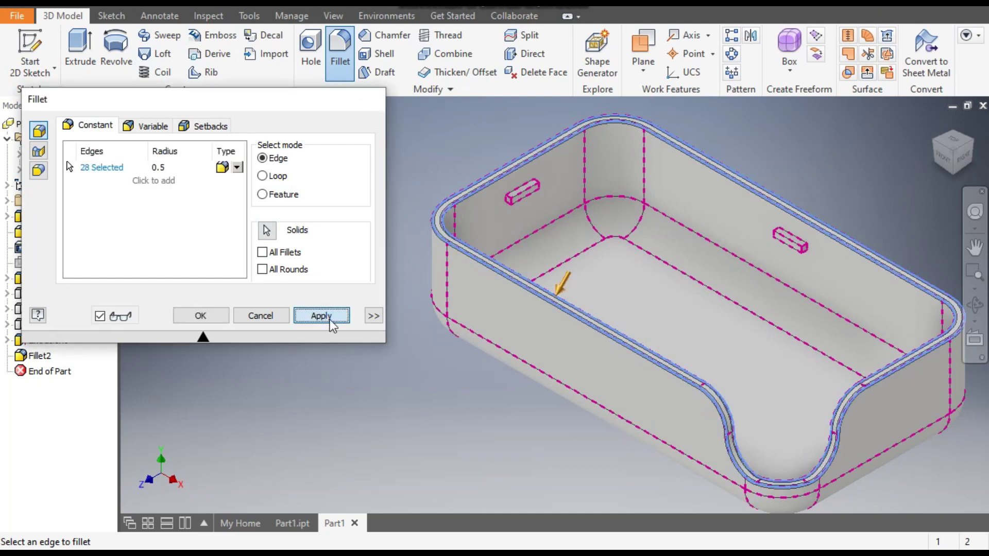
pyautogui.click(374, 99)
pyautogui.moveTo(348, 196); pyautogui.dragTo(289, 194, button='middle')
pyautogui.scroll(-2, 392, 196)
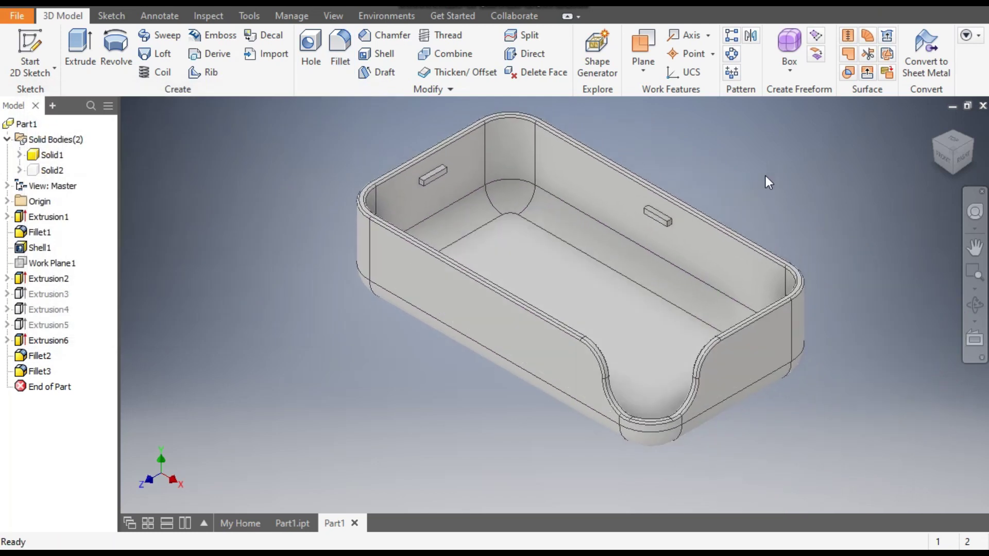
# Step: Make Solid2, the hexagonal insert plate, visible again, and switch to the Part1.ipt document
pyautogui.click(52, 170)
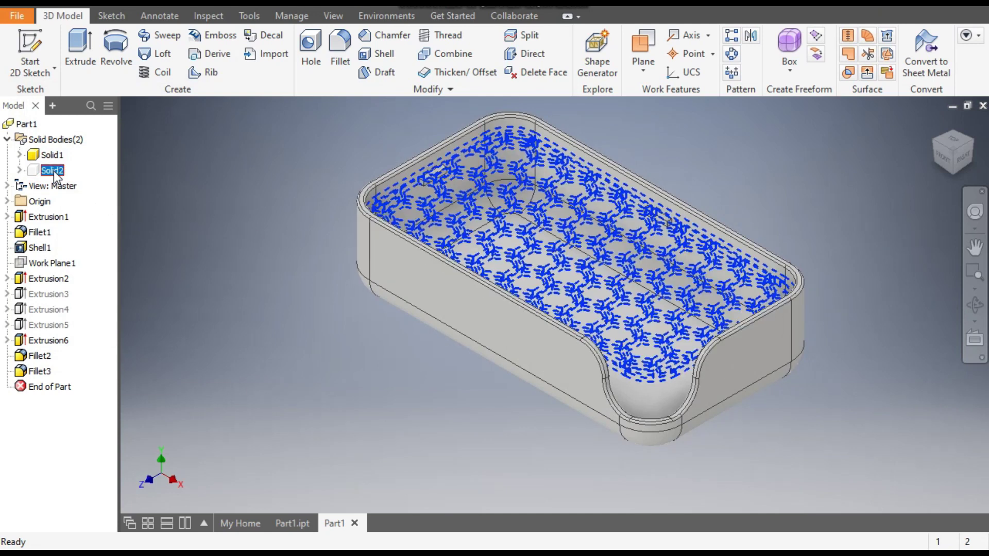
pyautogui.rightClick(54, 173)
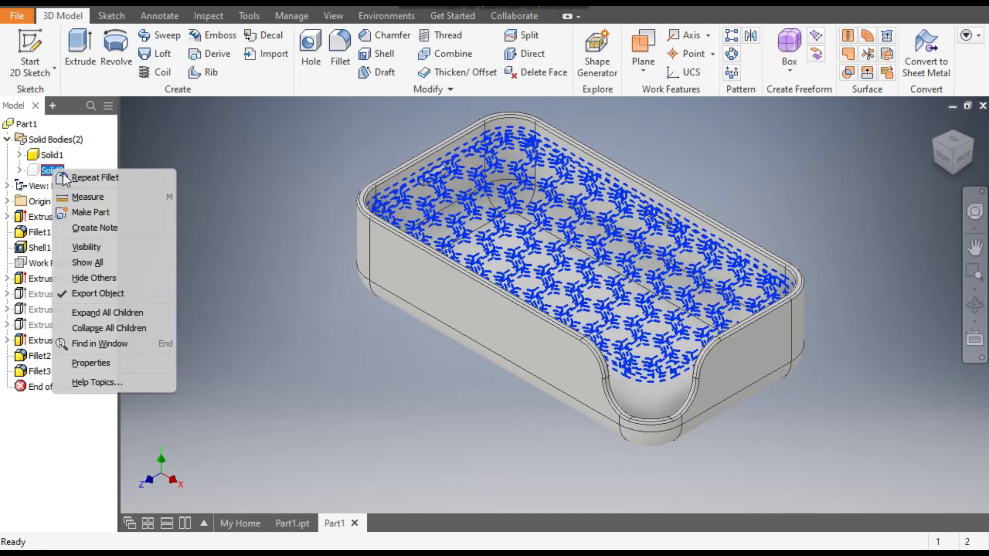
pyautogui.click(121, 248)
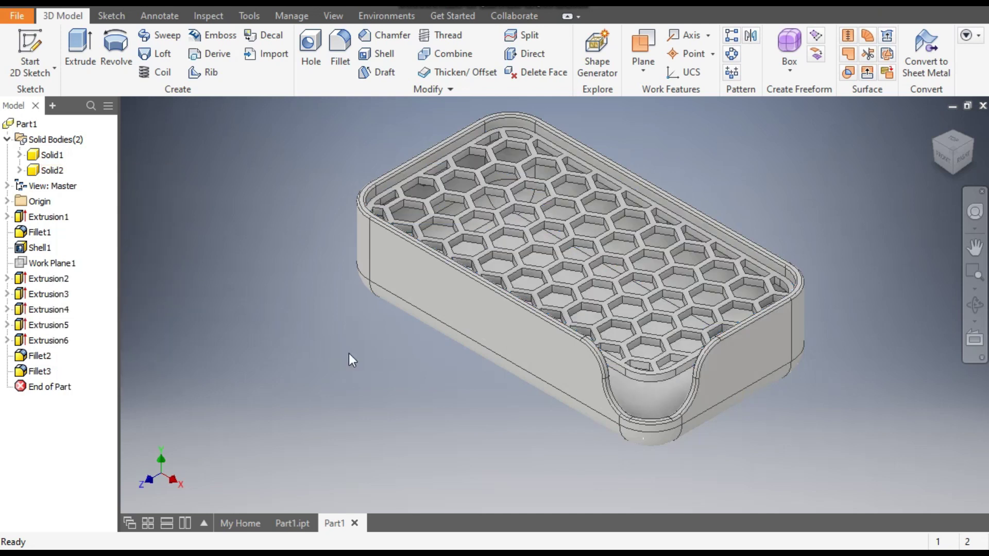
pyautogui.click(288, 522)
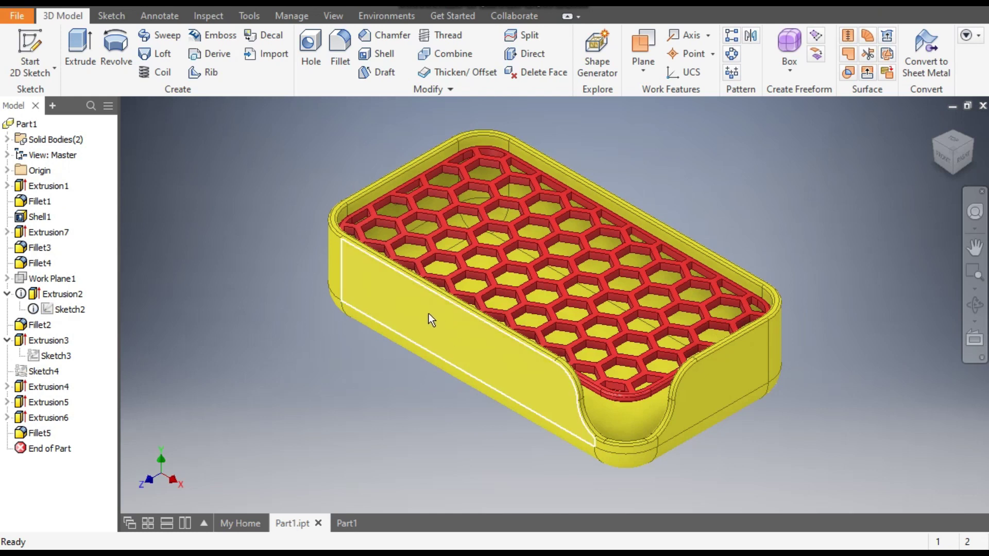
# Step: Return to the unsaved Part1 document and give Solid2, the hexagonal insert plate, the Light Red appearance
pyautogui.click(345, 523)
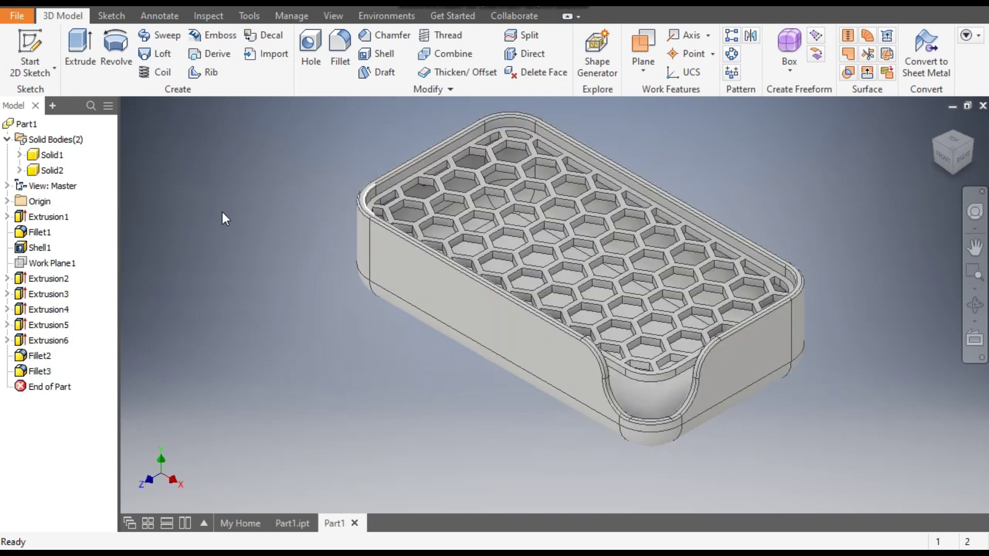
pyautogui.click(52, 170)
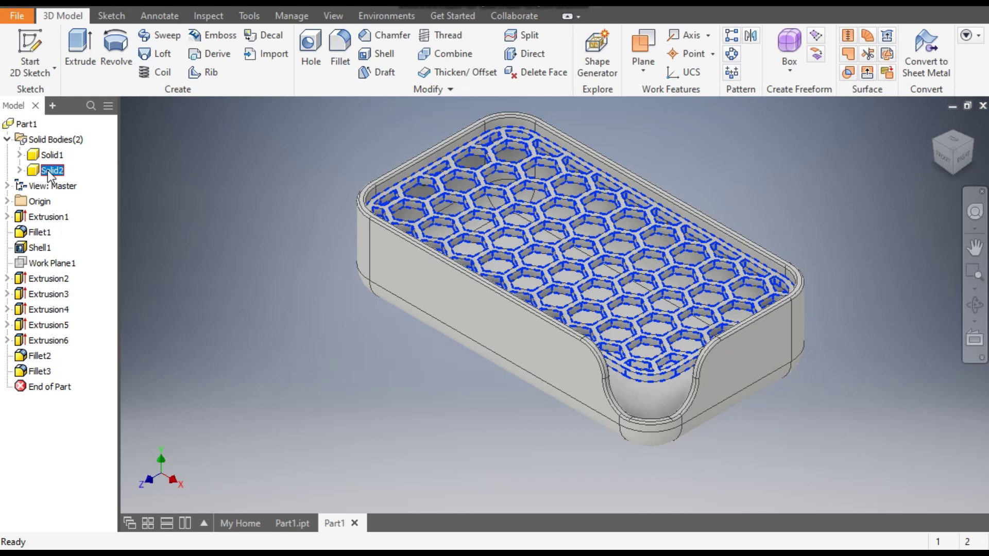
pyautogui.click(427, 3)
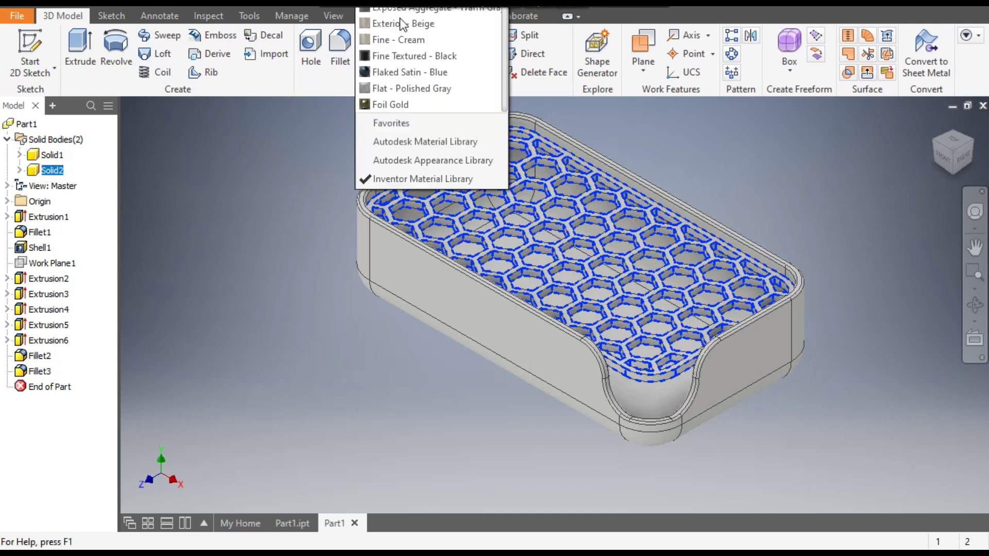
pyautogui.scroll(-3, 428, 224)
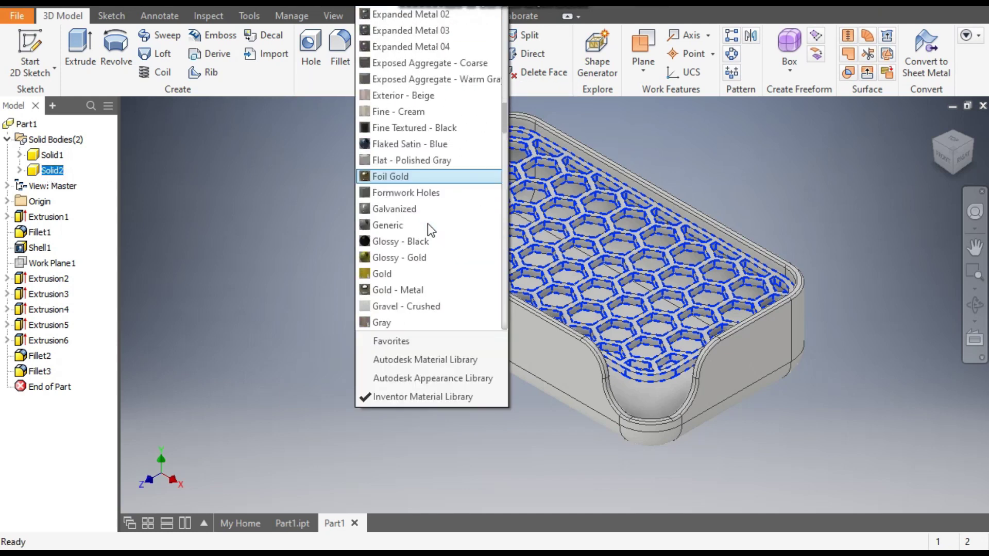
pyautogui.scroll(-8, 427, 224)
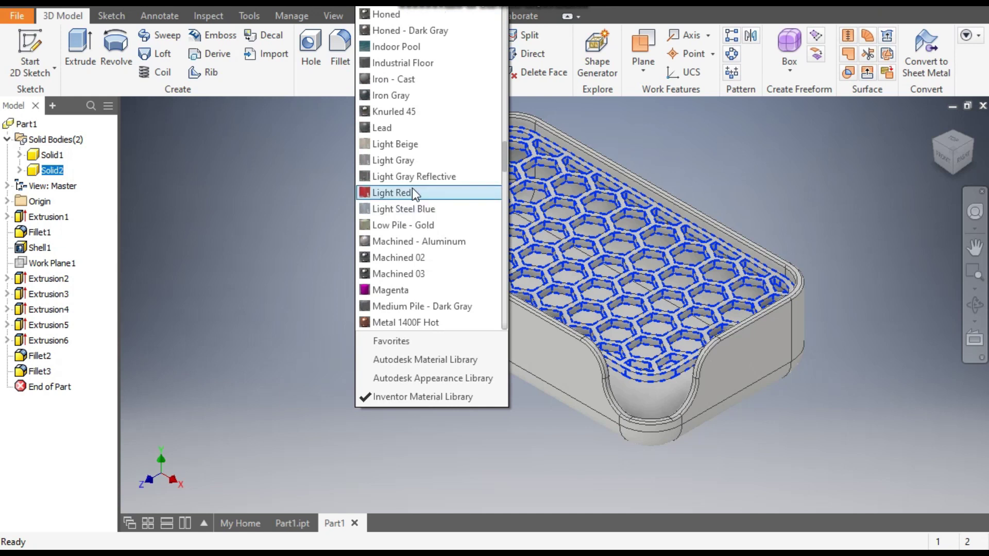
pyautogui.click(412, 192)
pyautogui.click(258, 236)
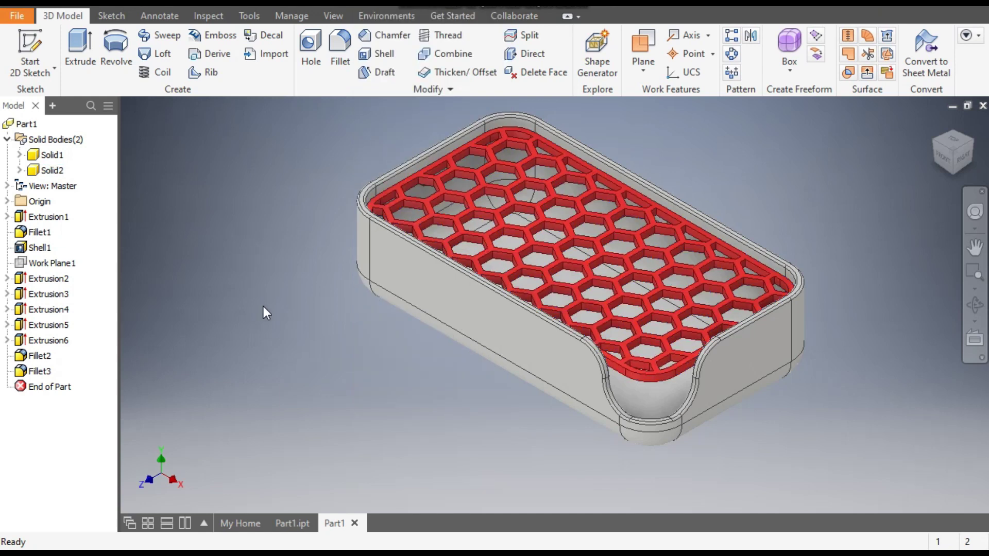
# Step: Give Solid1, the tray body, the Yellow appearance
pyautogui.click(58, 156)
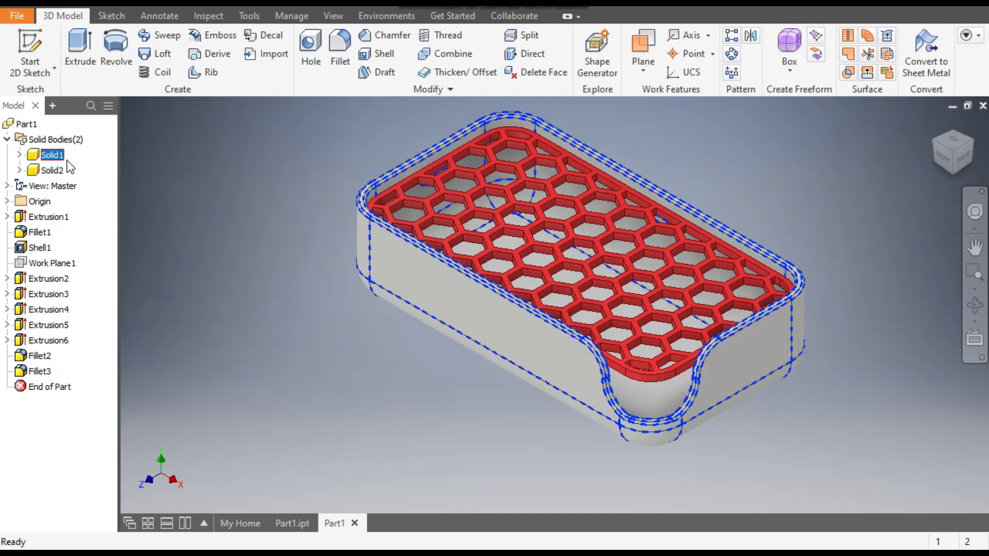
pyautogui.click(381, 8)
pyautogui.scroll(-5, 443, 261)
pyautogui.scroll(-13, 443, 260)
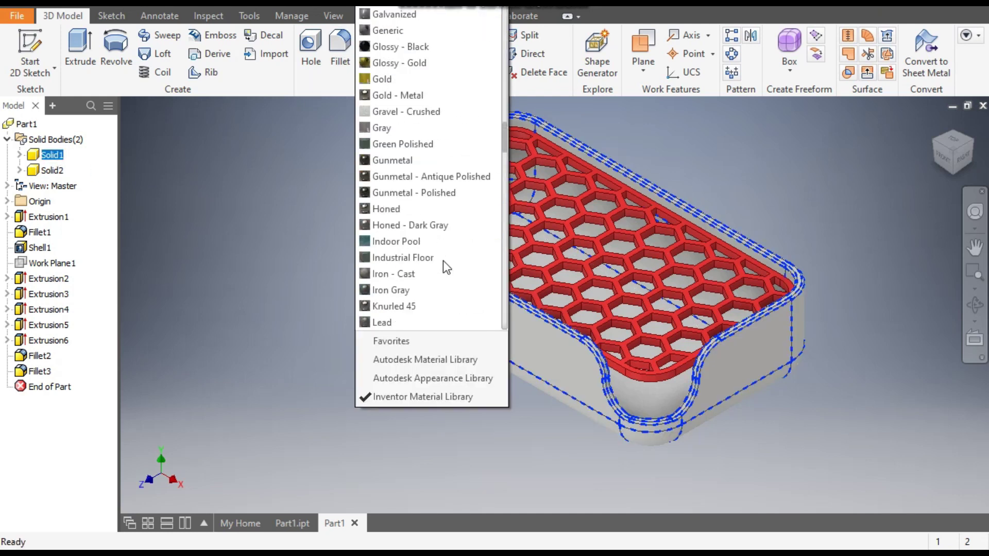
pyautogui.scroll(-18, 443, 261)
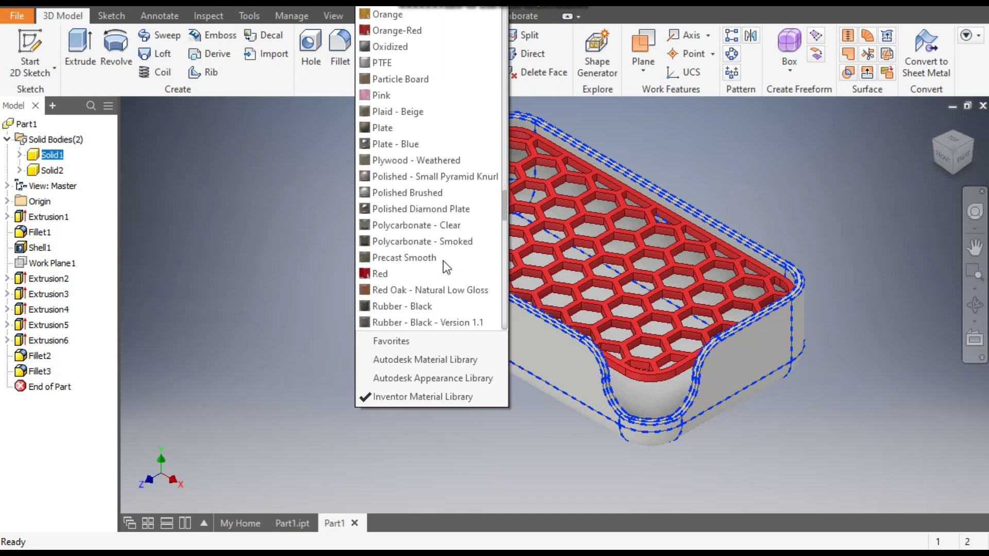
pyautogui.scroll(-5, 443, 261)
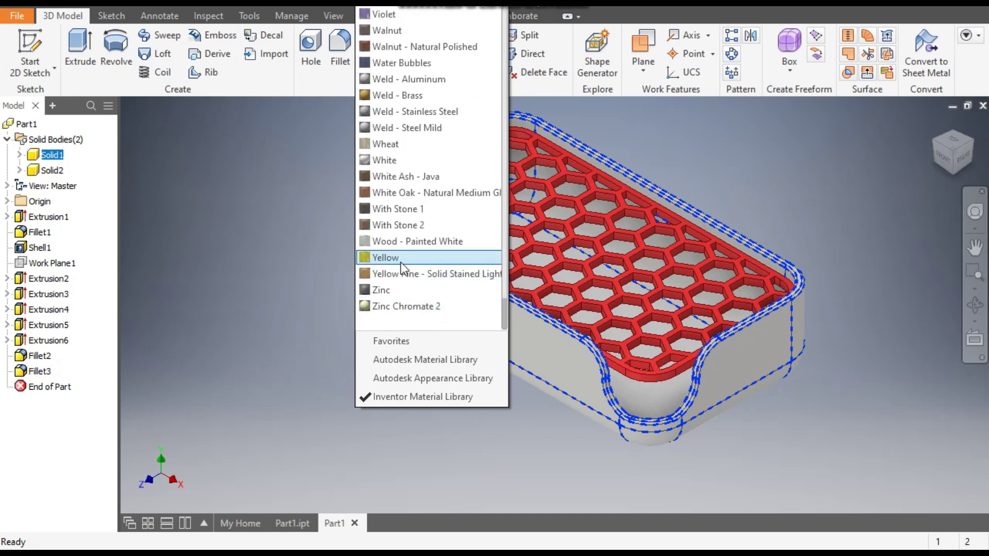
pyautogui.click(401, 264)
pyautogui.click(260, 297)
pyautogui.scroll(2, 773, 265)
pyautogui.moveTo(774, 265); pyautogui.dragTo(743, 218, button='middle')
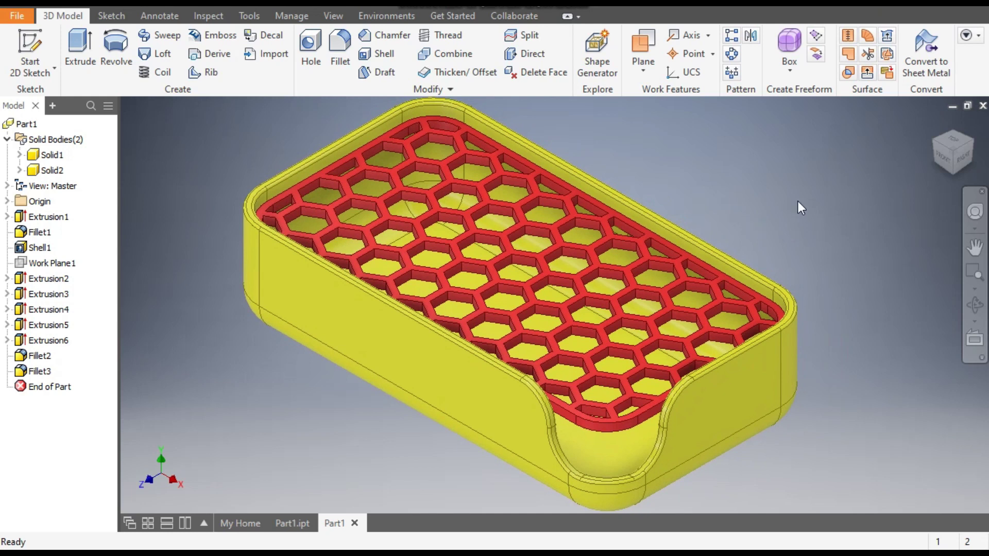